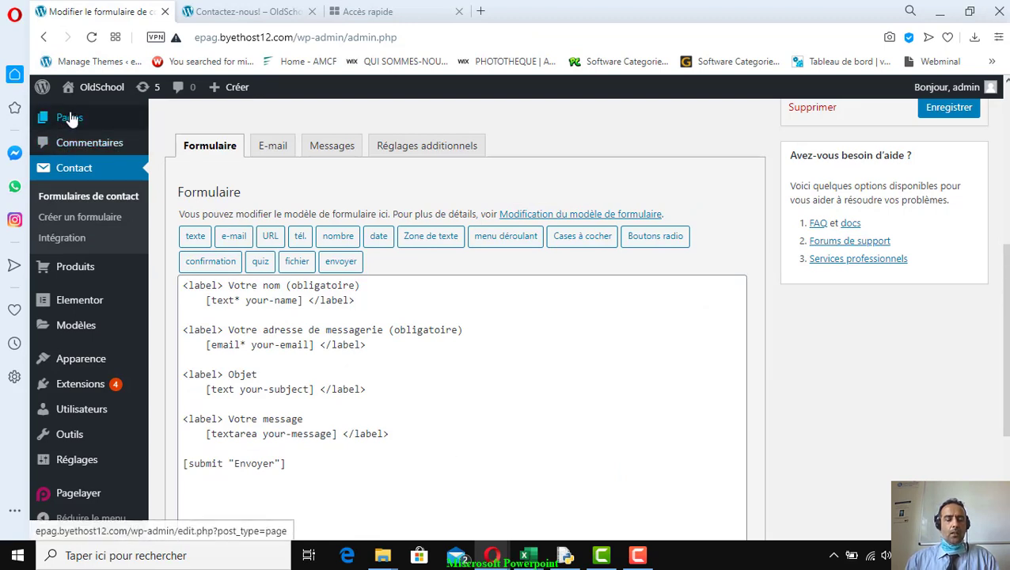
pyautogui.click(81, 178)
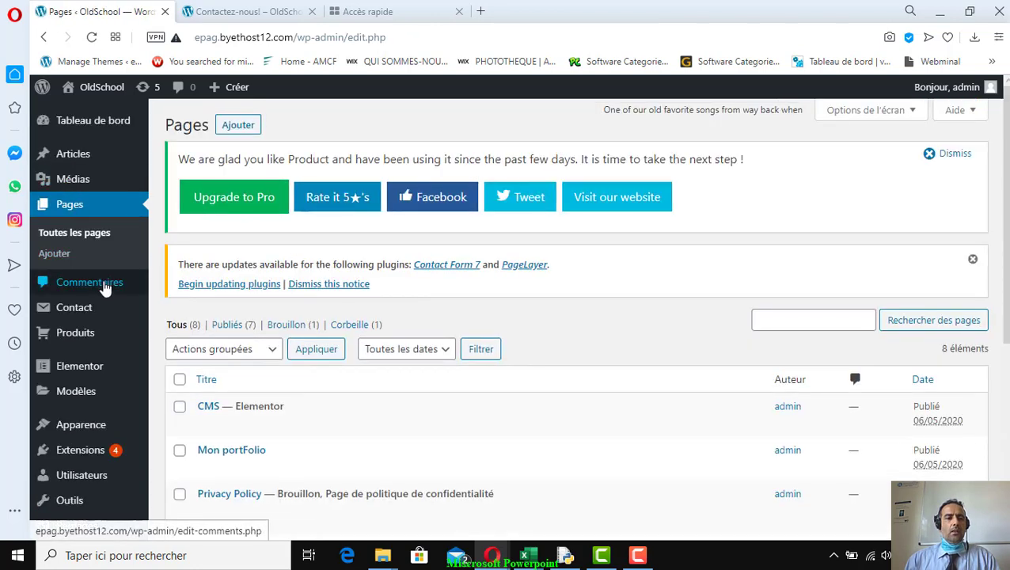
pyautogui.click(82, 313)
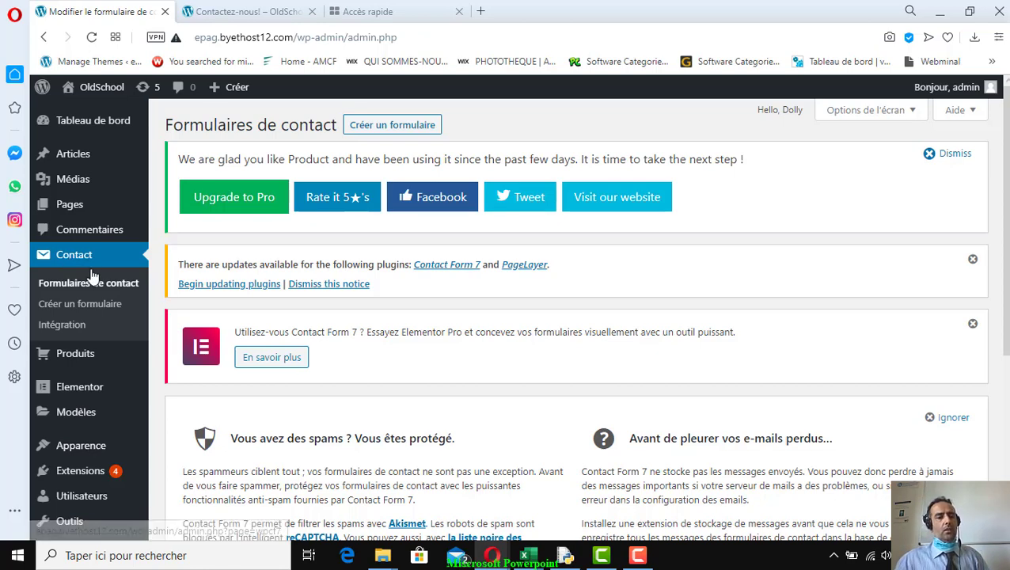
pyautogui.scroll(-4, 320, 354)
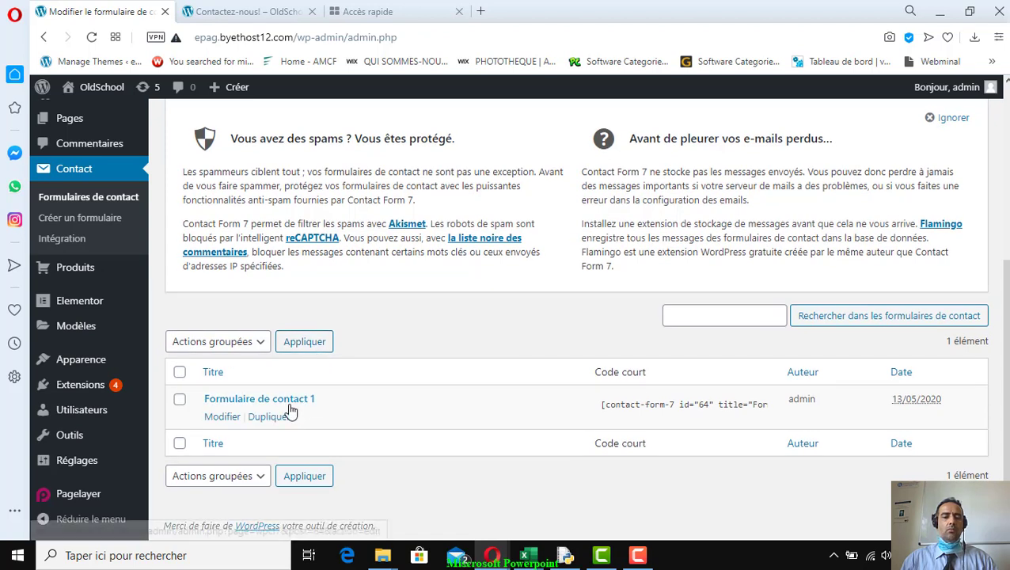
pyautogui.click(289, 405)
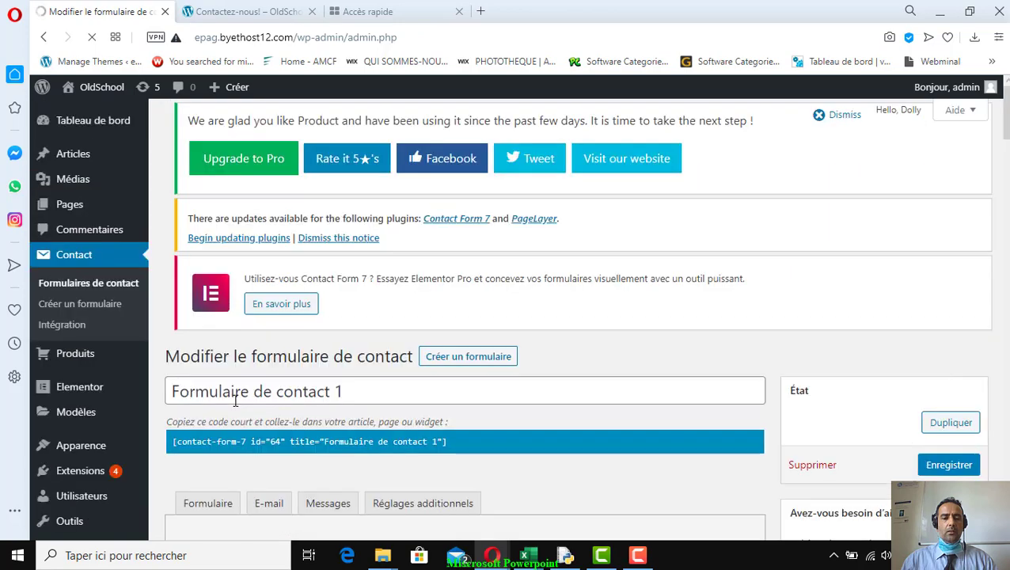
pyautogui.scroll(-5, 412, 428)
pyautogui.scroll(-1, 433, 434)
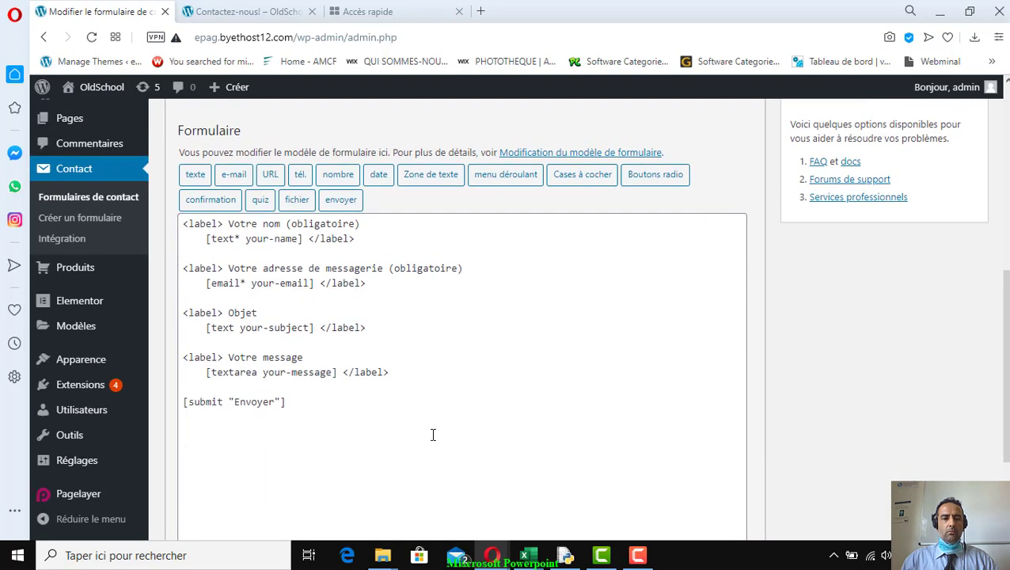
pyautogui.scroll(1, 433, 433)
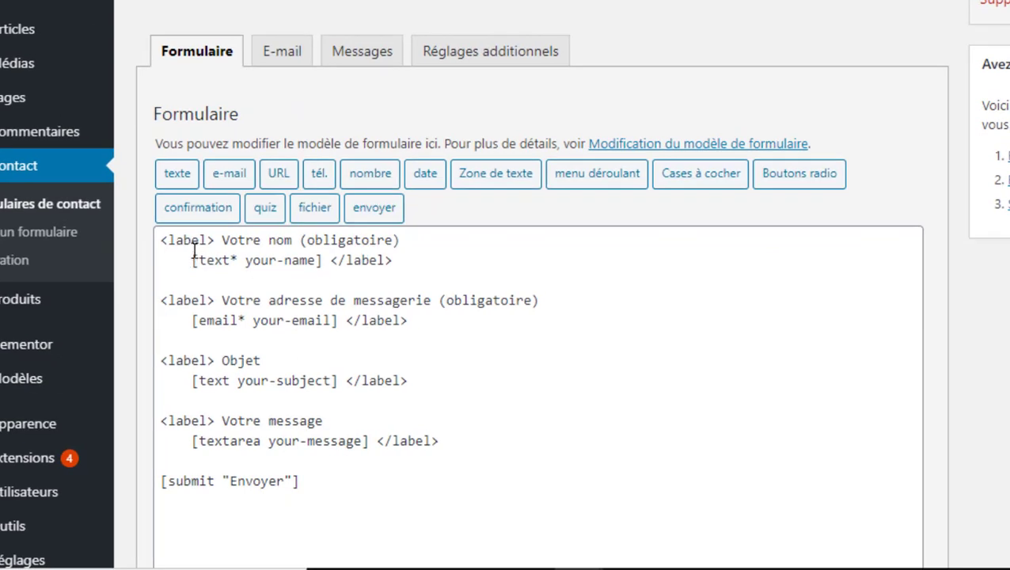
pyautogui.moveTo(192, 241); pyautogui.dragTo(514, 469)
pyautogui.click(459, 402)
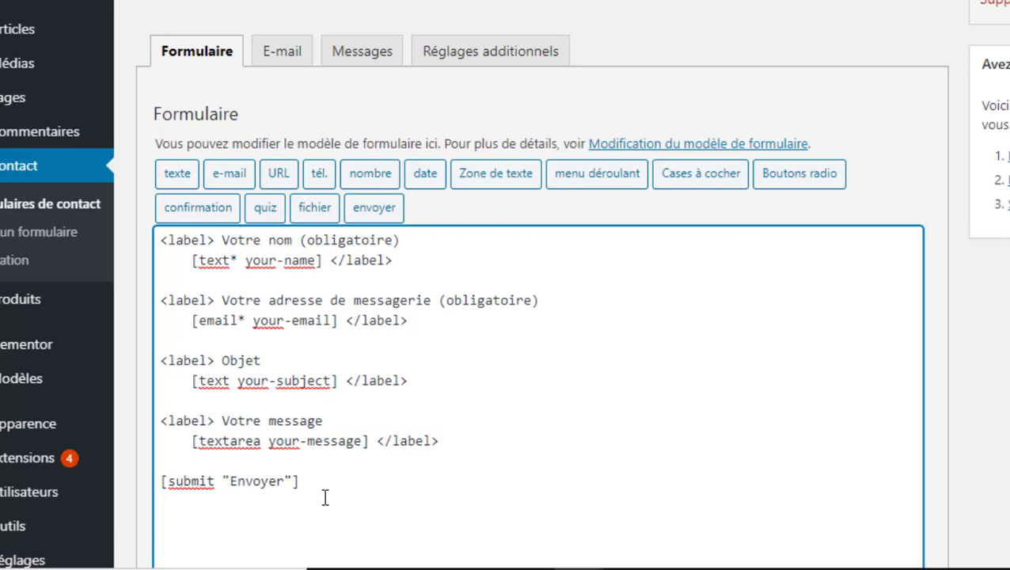
pyautogui.scroll(-4, 322, 477)
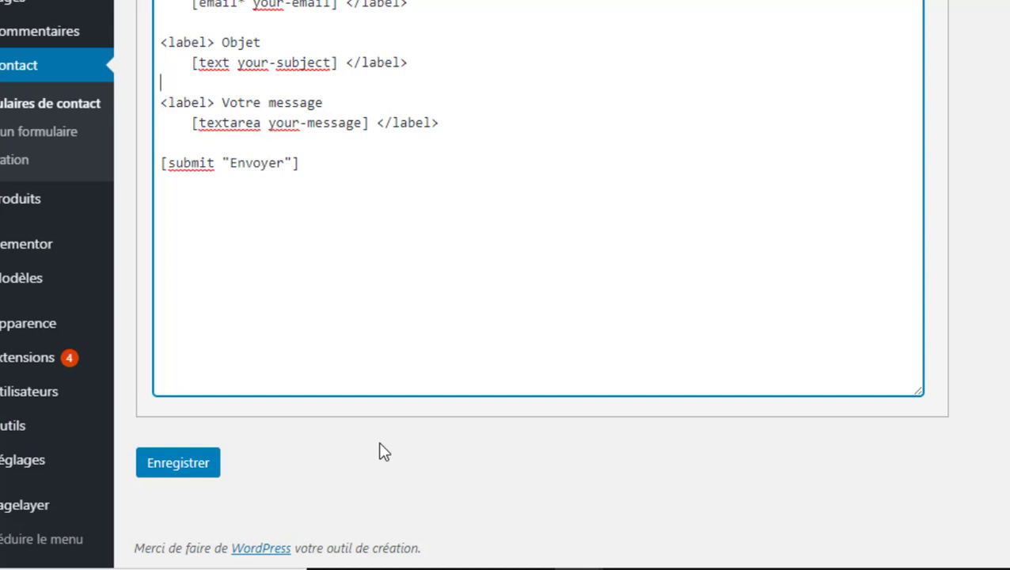
pyautogui.scroll(4, 611, 361)
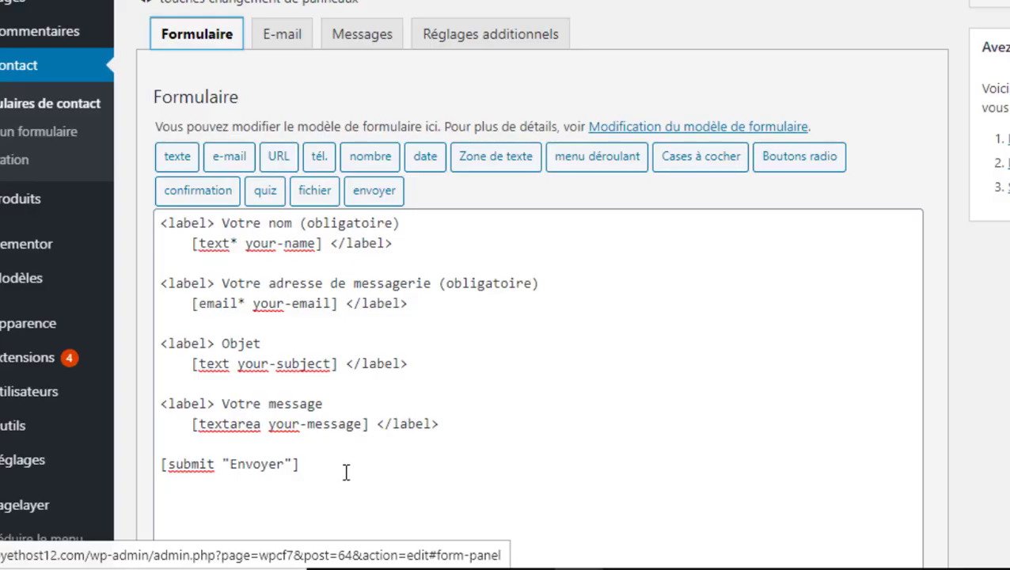
pyautogui.moveTo(345, 470); pyautogui.dragTo(162, 443)
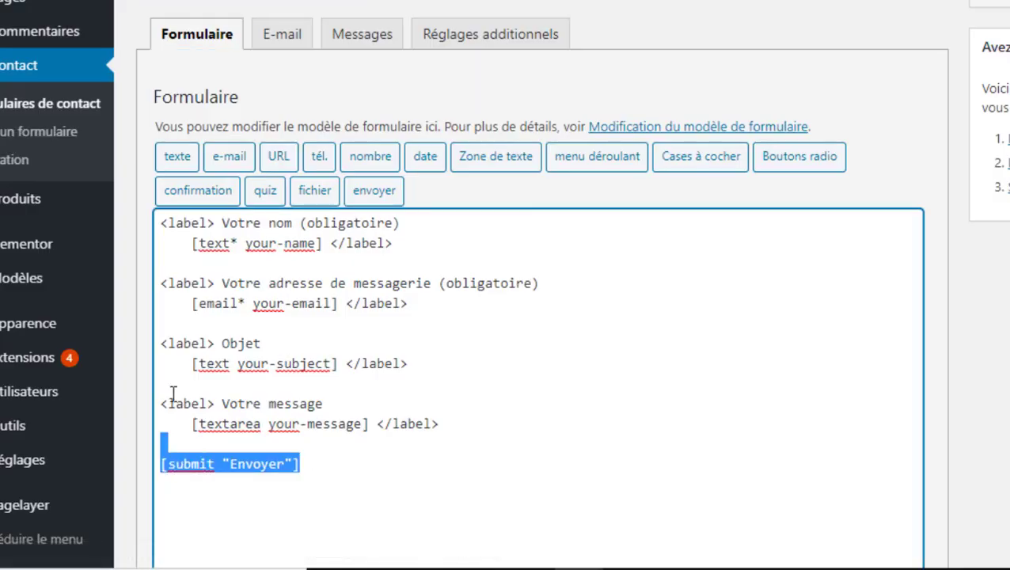
pyautogui.moveTo(172, 393); pyautogui.dragTo(484, 430)
pyautogui.click(332, 473)
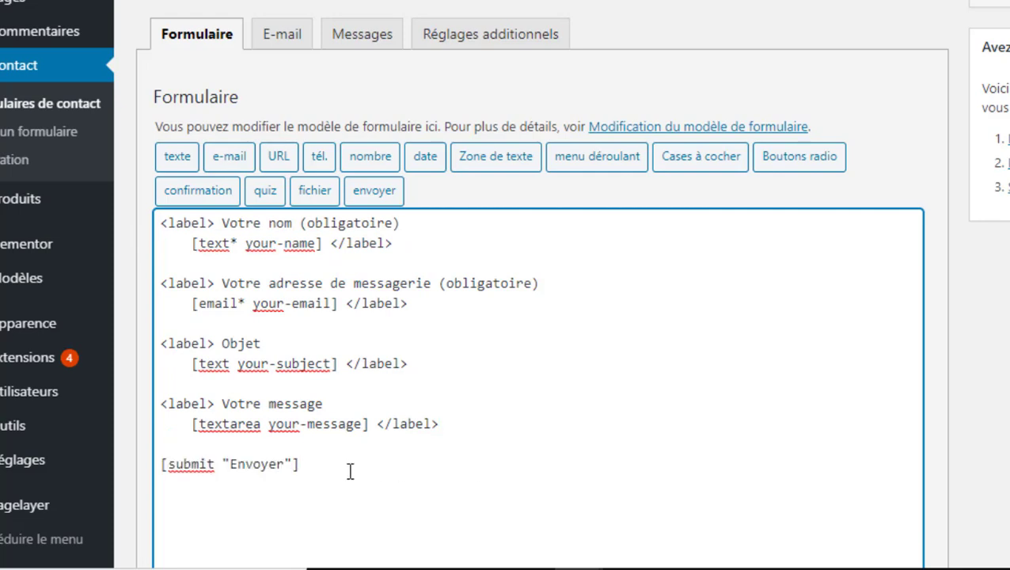
pyautogui.hotkey('alt', 'Tab')
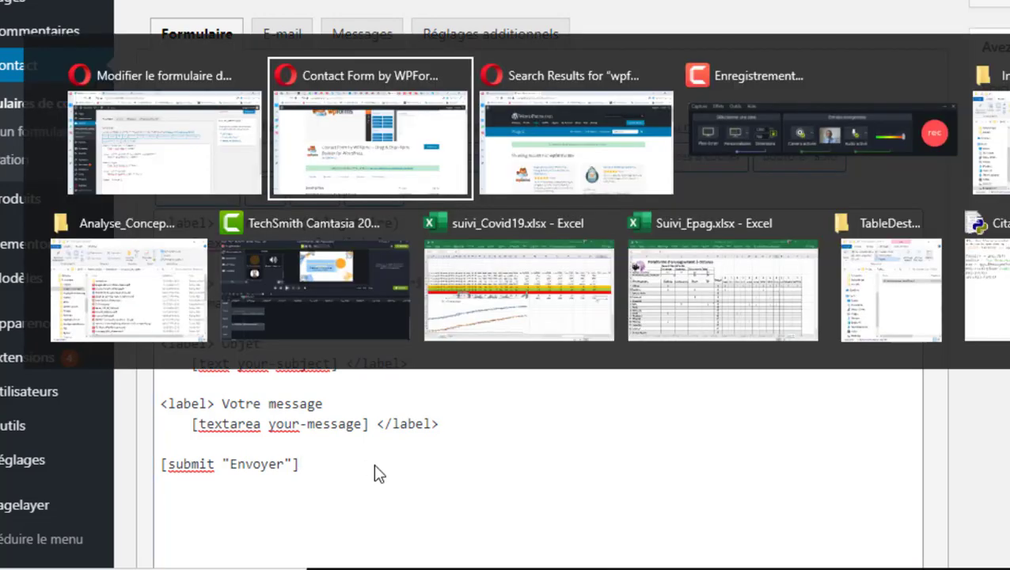
# Run the WordPress.org plugin directory search for 'wpforms lite'
pyautogui.hotkey('alt', 'Tab')
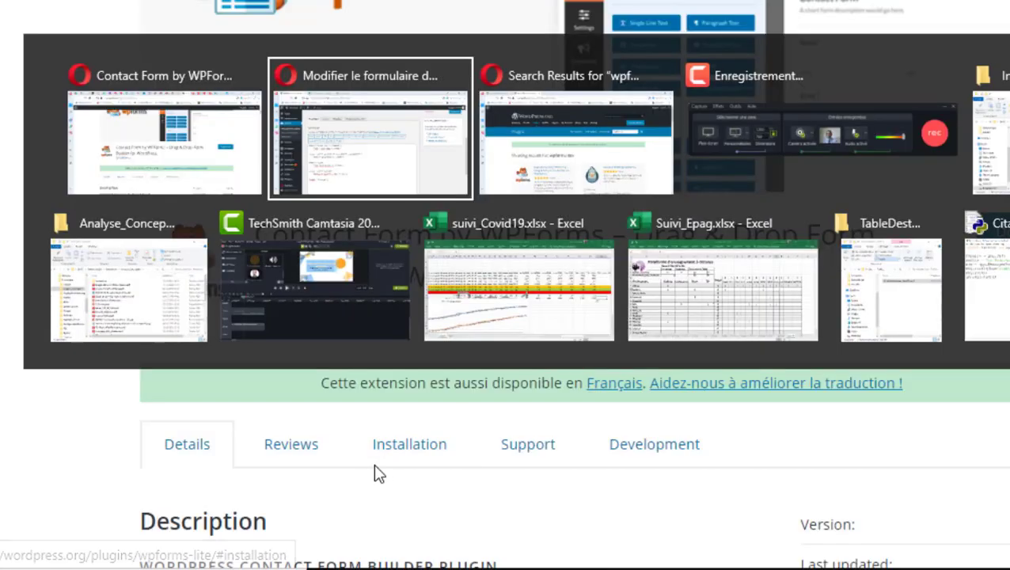
pyautogui.hotkey('alt', 'Tab')
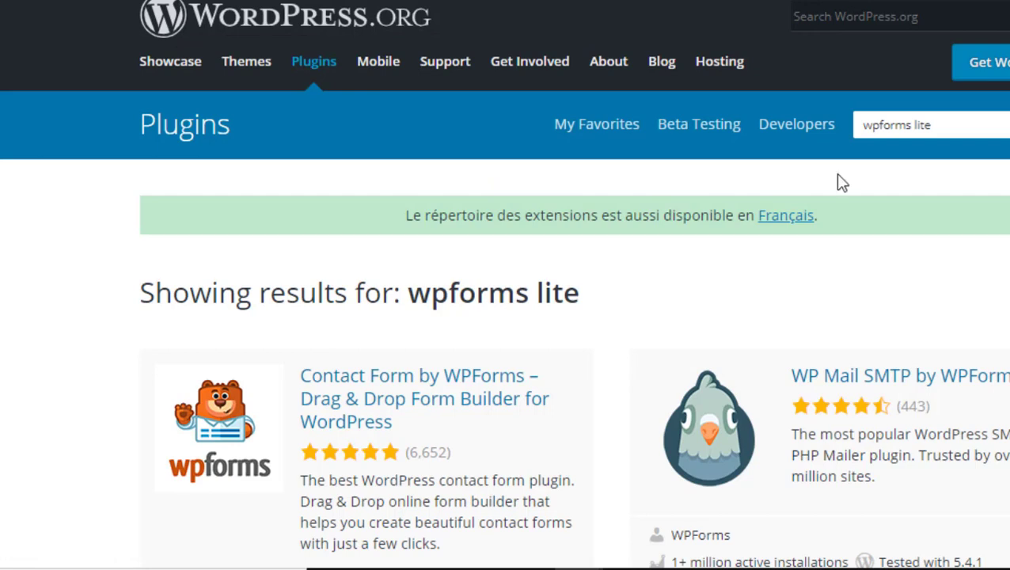
pyautogui.click(953, 125)
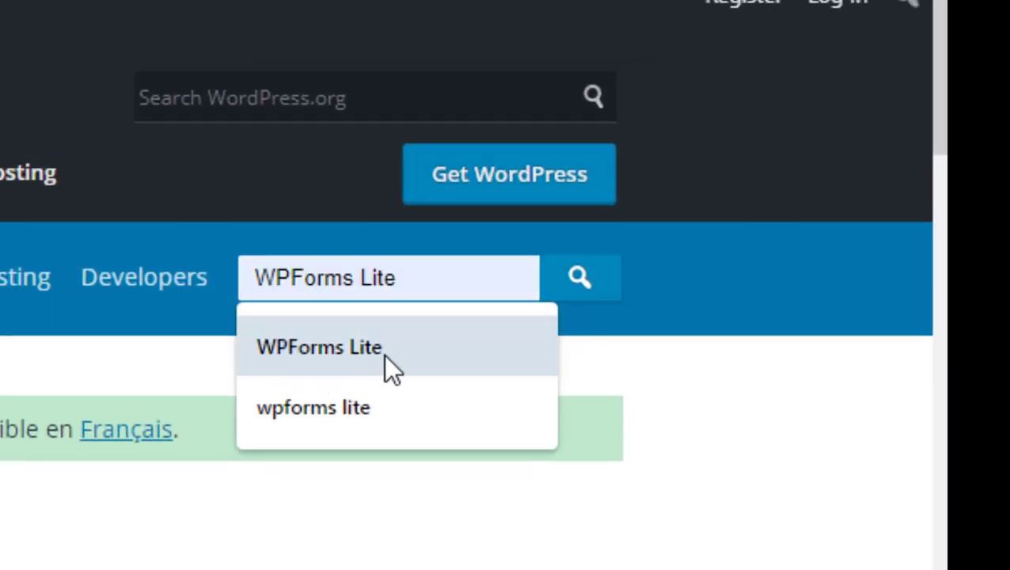
pyautogui.click(595, 290)
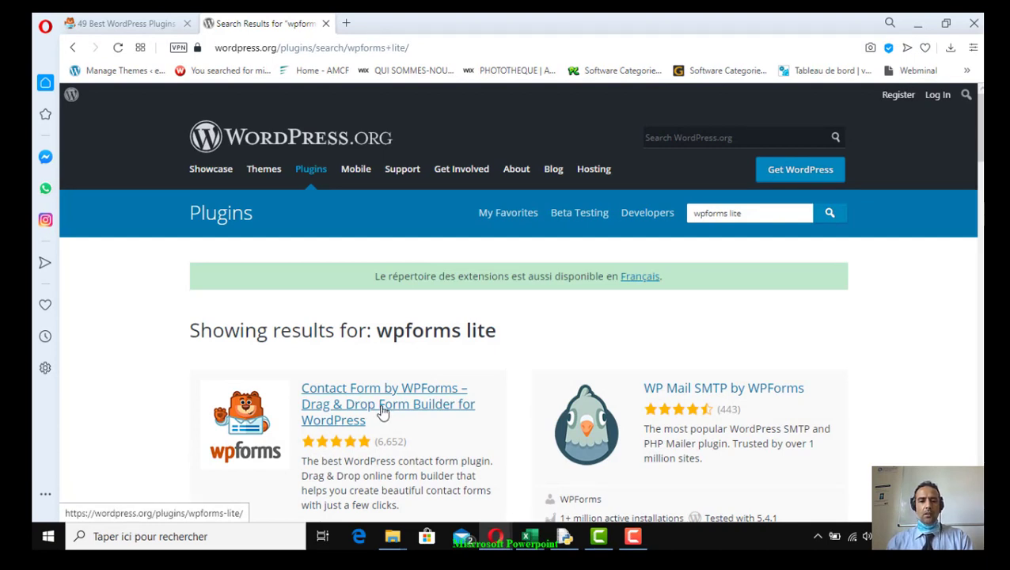
# Open the Contact Form by WPForms plugin page and review its details
pyautogui.click(383, 411)
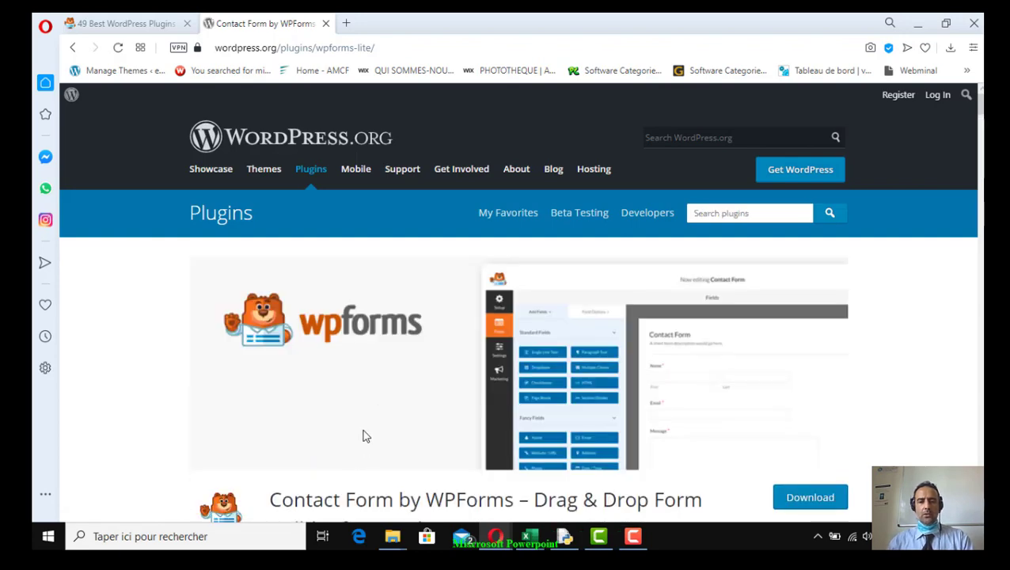
pyautogui.scroll(-4, 365, 435)
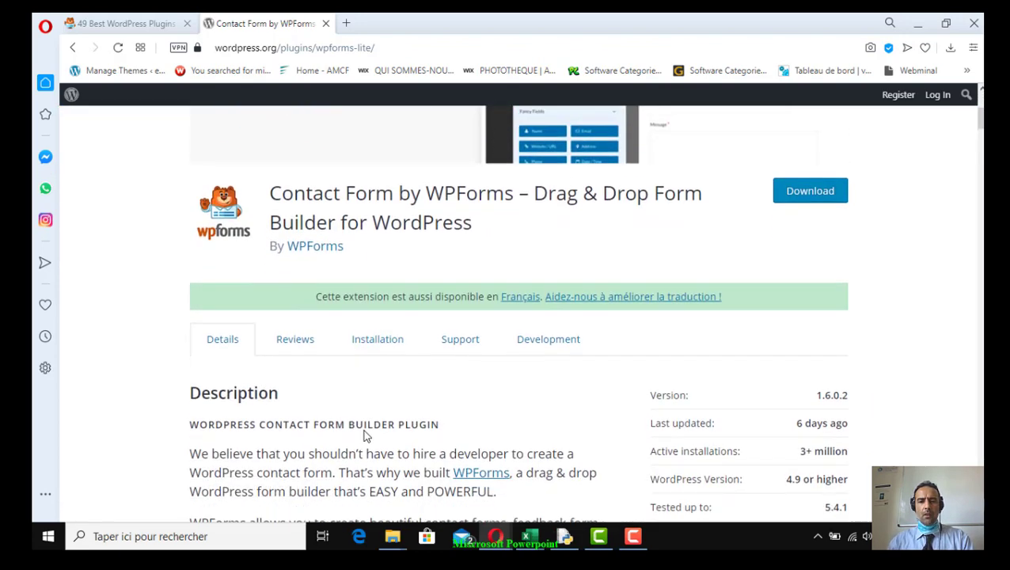
pyautogui.scroll(-2, 365, 436)
pyautogui.scroll(2, 365, 435)
pyautogui.scroll(-1, 364, 435)
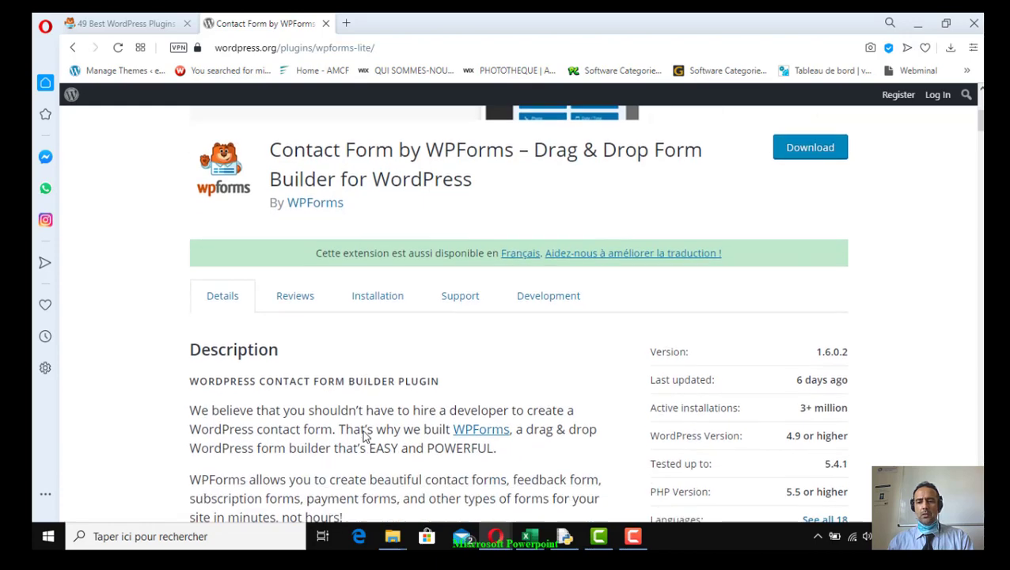
pyautogui.scroll(-2, 364, 435)
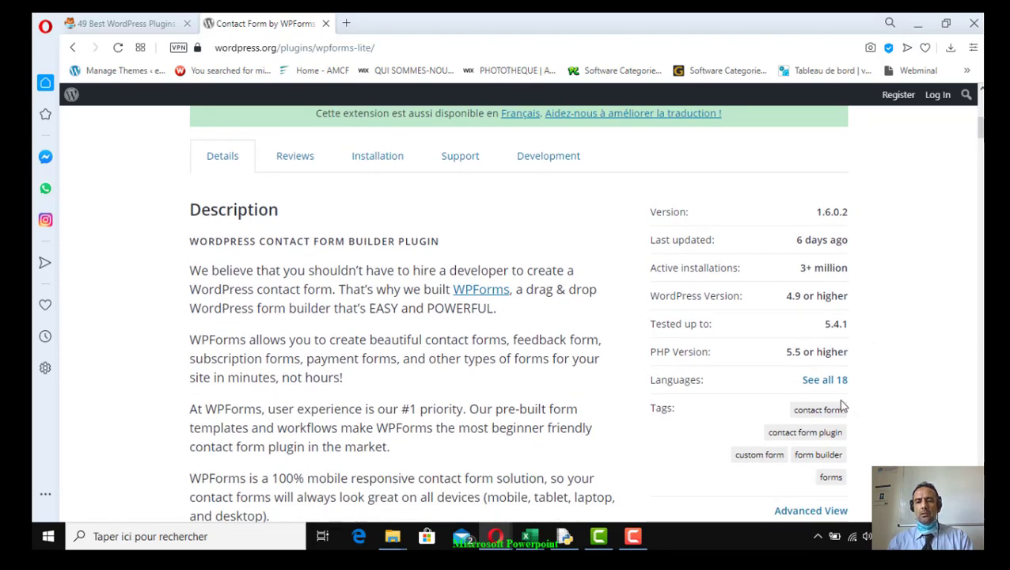
pyautogui.scroll(-6, 900, 439)
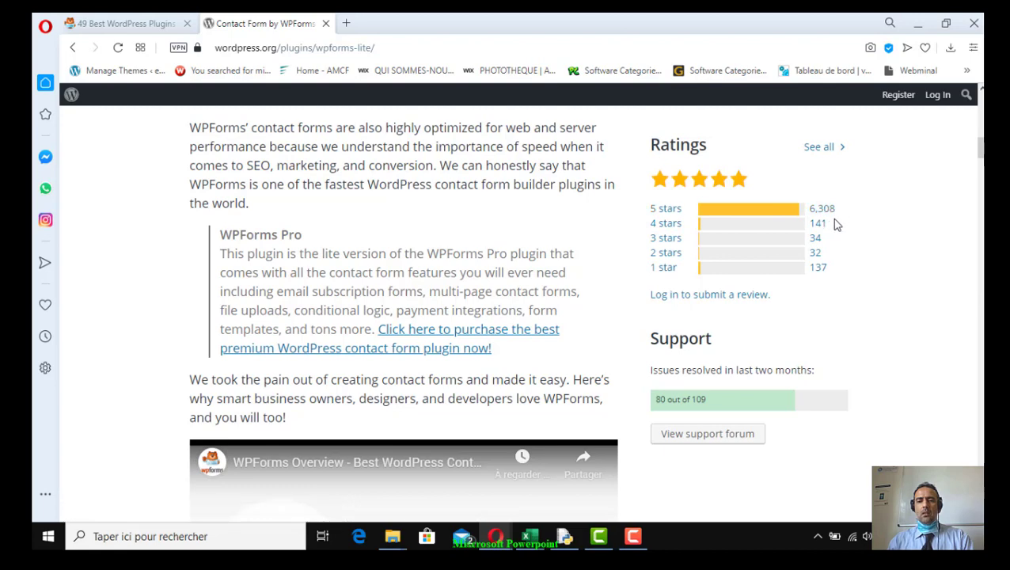
pyautogui.scroll(-3, 602, 394)
pyautogui.scroll(5, 602, 393)
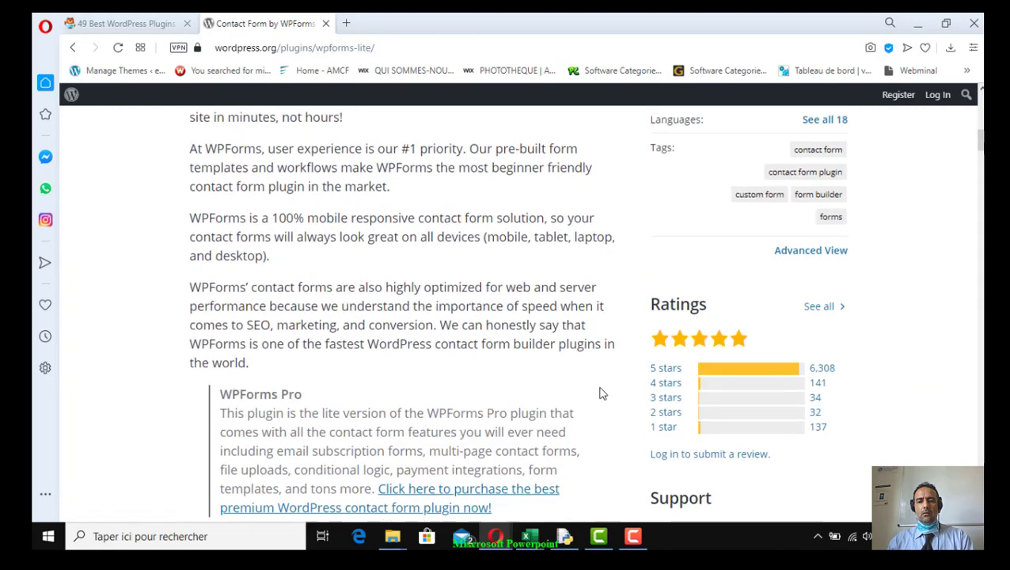
pyautogui.scroll(6, 601, 392)
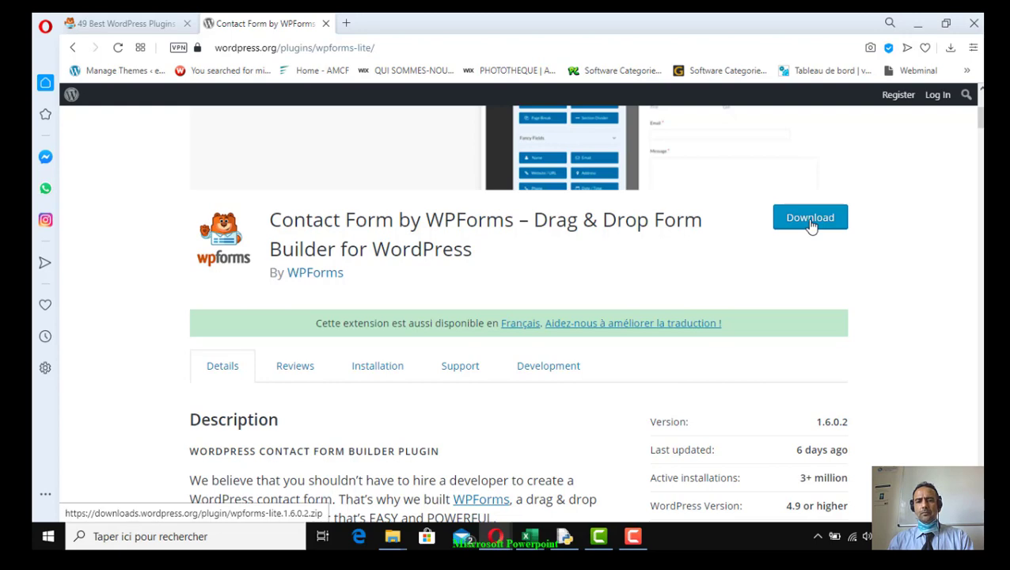
# Download wpforms-lite.1.6.0.2.zip and confirm it appears in the browser's downloads
pyautogui.click(811, 225)
pyautogui.click(949, 47)
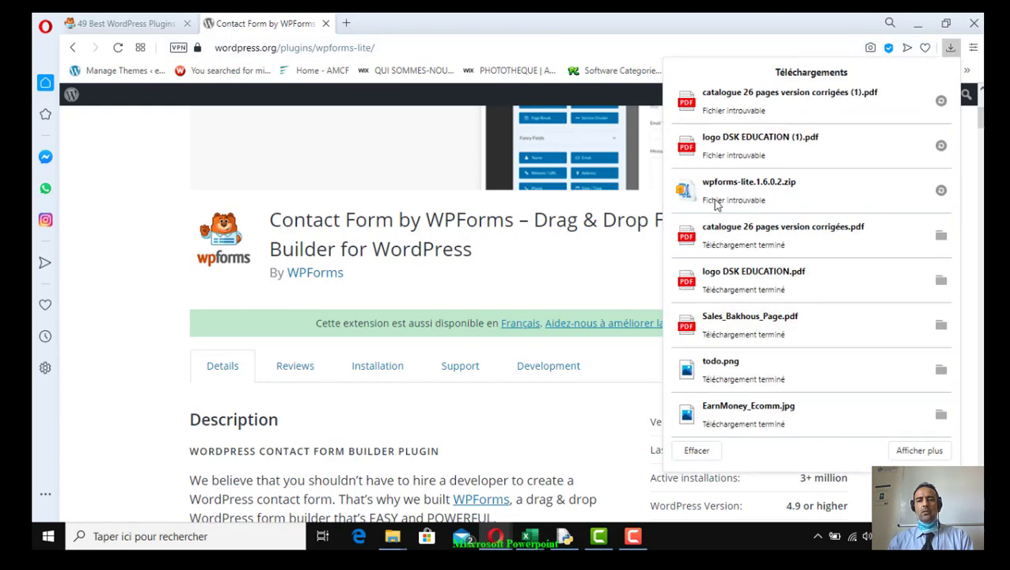
pyautogui.click(611, 247)
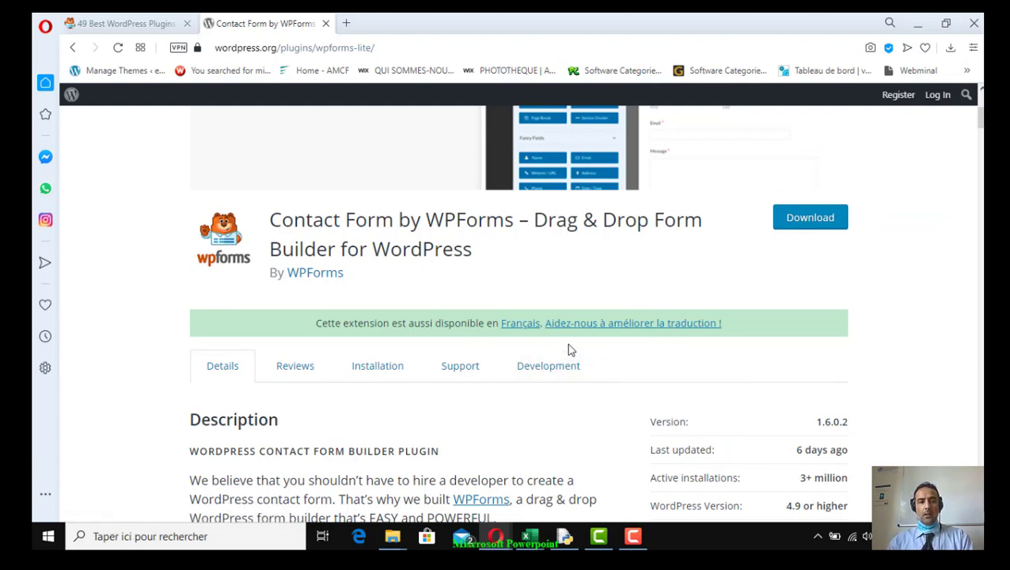
pyautogui.hotkey('alt', 'Tab')
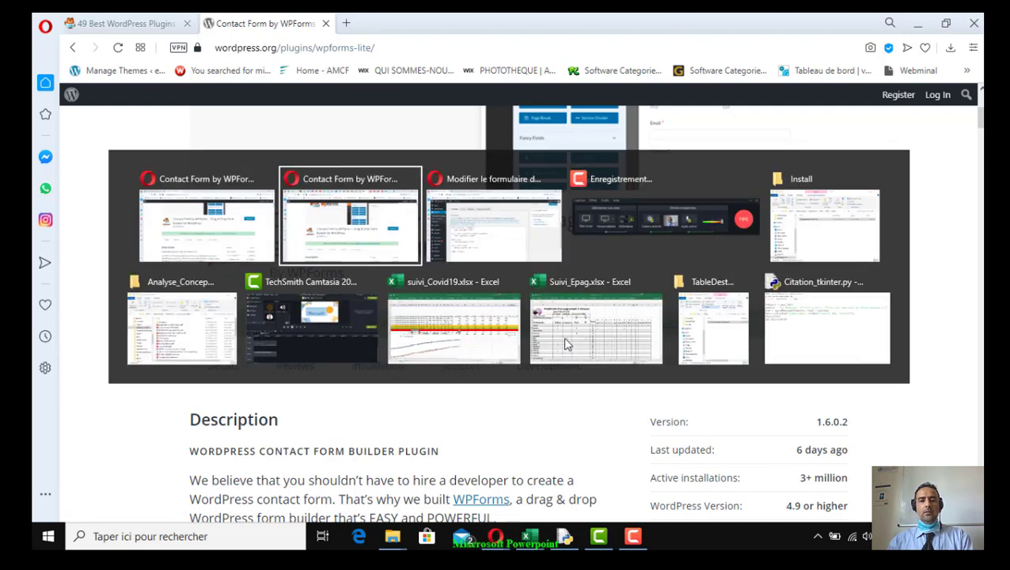
# Return to WordPress admin and view the 7 installed plugins, including eCommerce Product Catalog
pyautogui.hotkey('alt', 'Tab')
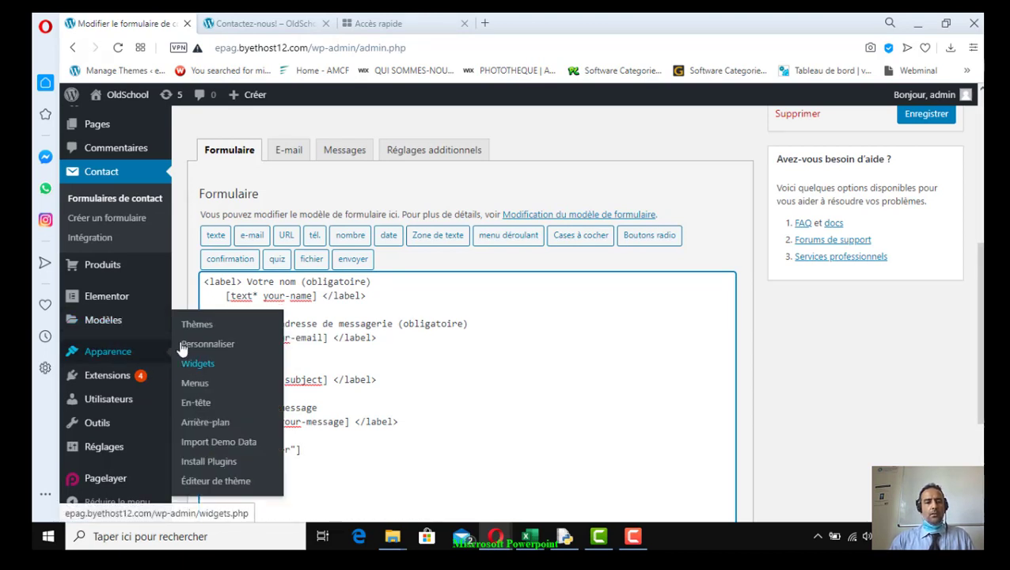
pyautogui.click(109, 381)
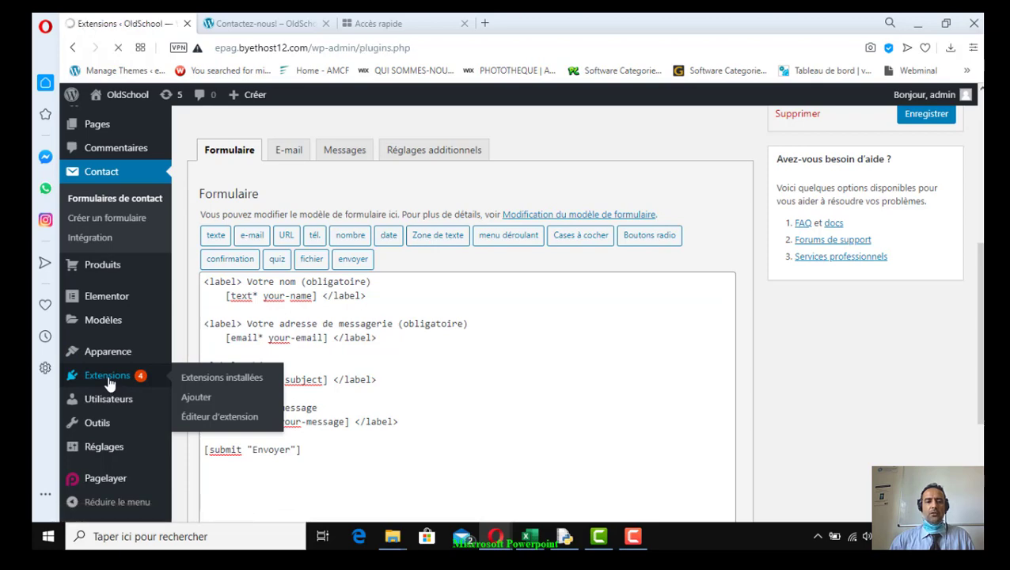
pyautogui.scroll(-3, 289, 441)
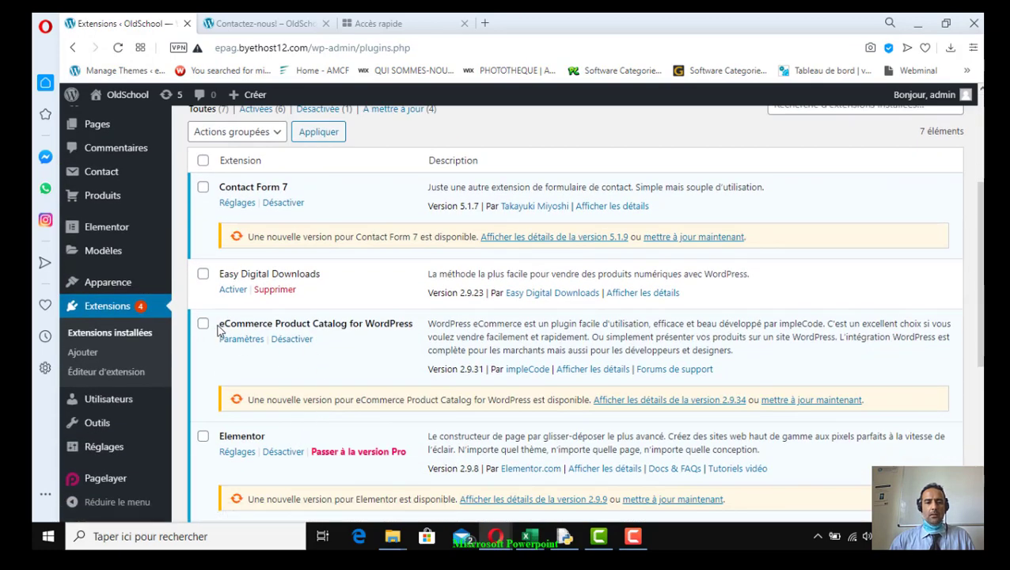
pyautogui.moveTo(218, 329); pyautogui.dragTo(417, 334)
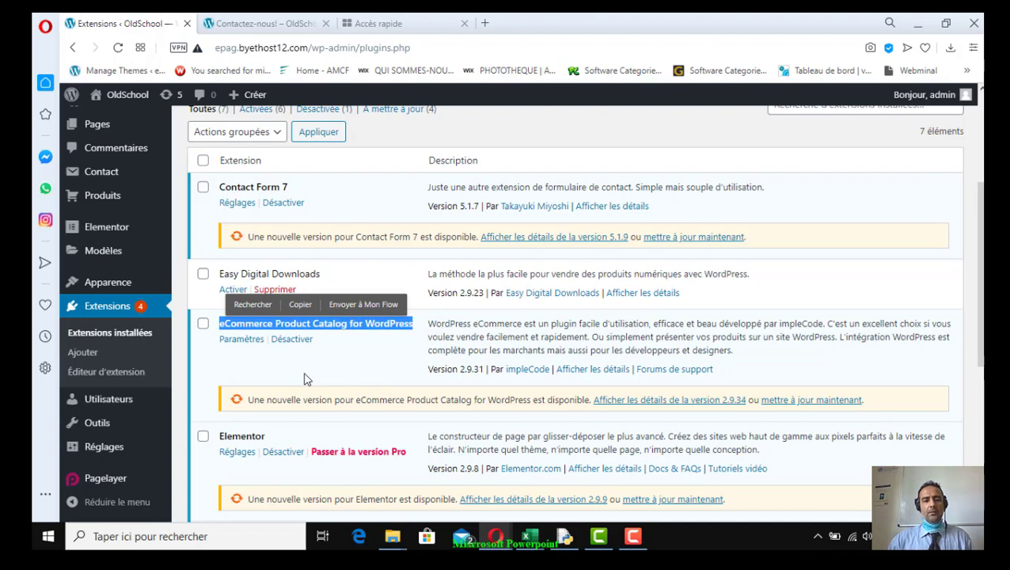
pyautogui.scroll(1, 307, 380)
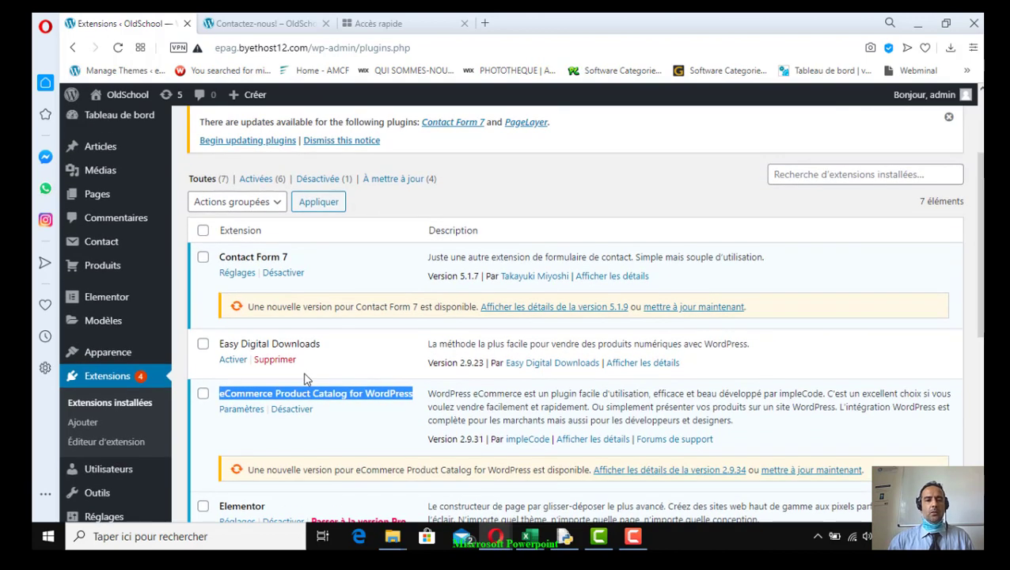
pyautogui.scroll(2, 307, 380)
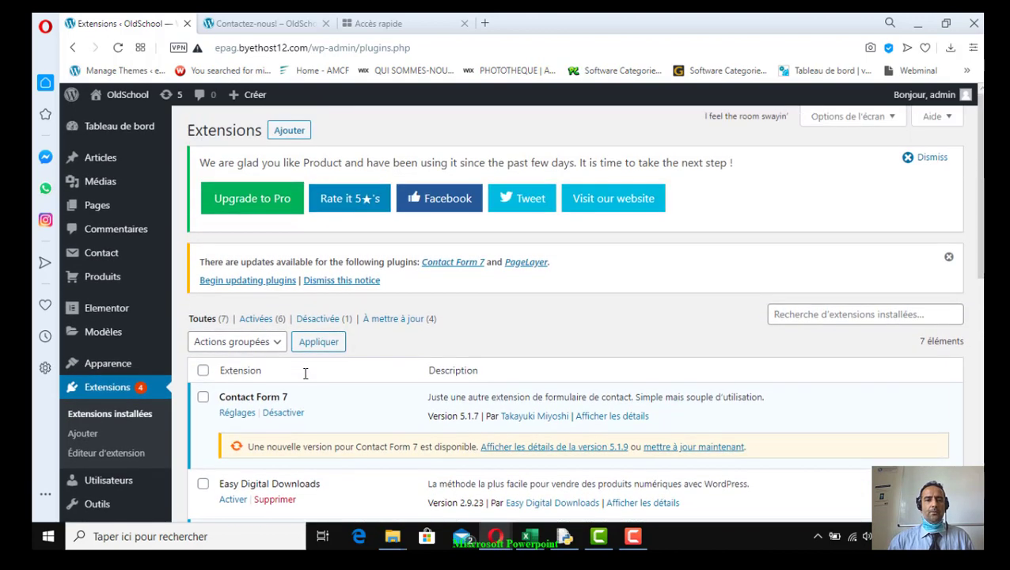
# Go to the Add New plugins page and show the plugin .zip upload form
pyautogui.click(290, 133)
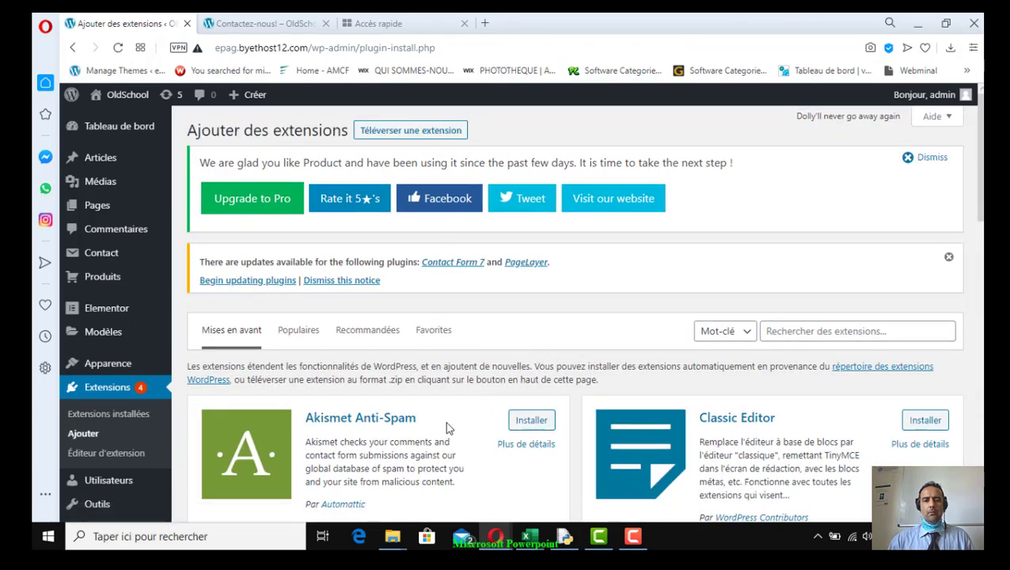
pyautogui.scroll(-1, 554, 468)
pyautogui.scroll(-2, 565, 470)
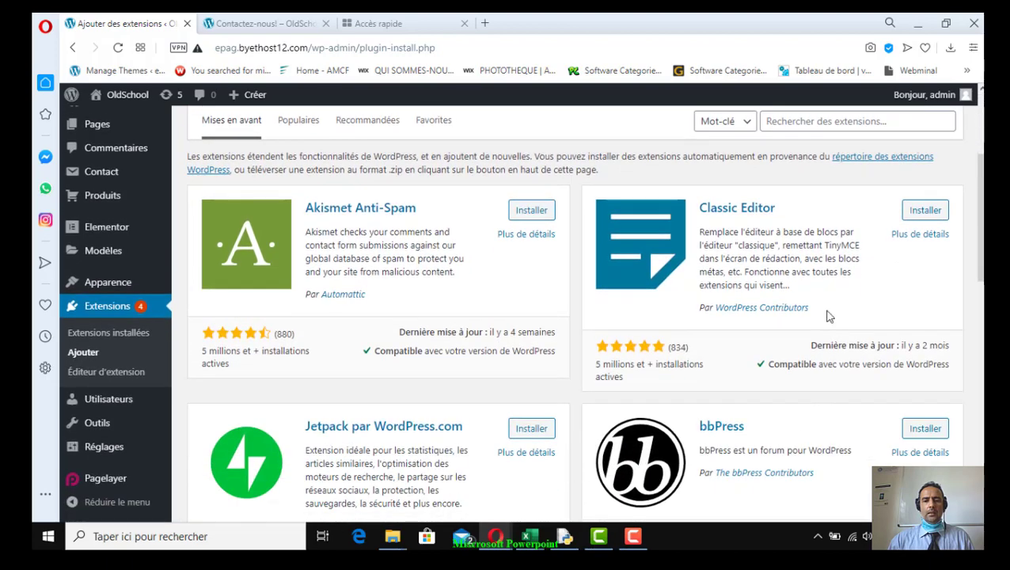
pyautogui.scroll(3, 620, 405)
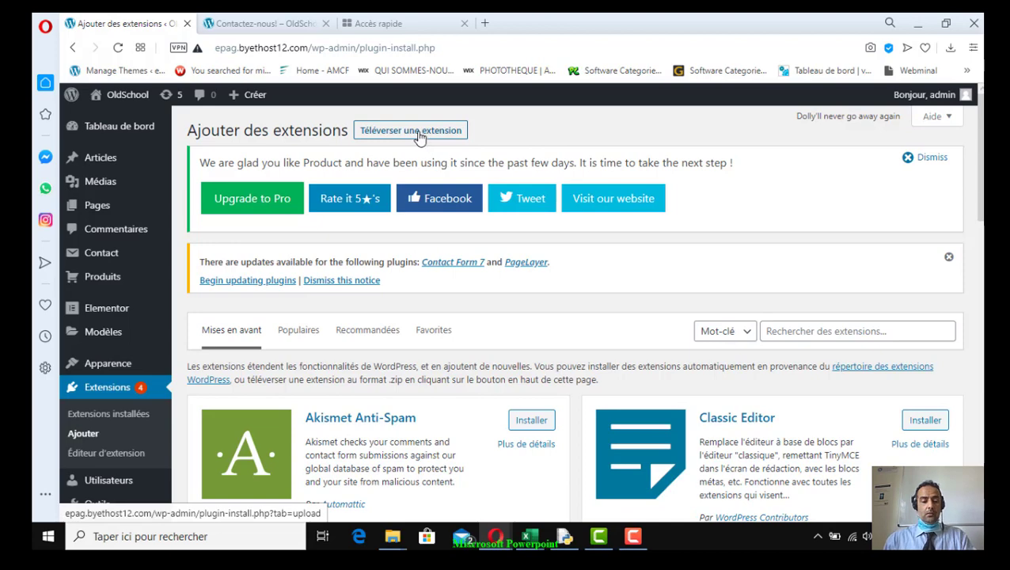
pyautogui.hotkey('alt', 'Tab')
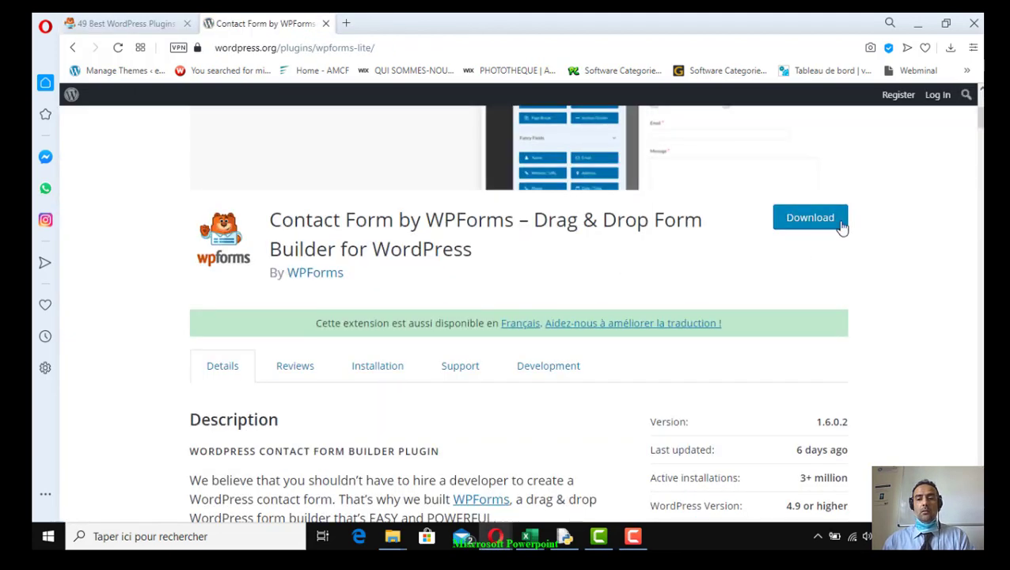
pyautogui.scroll(3, 541, 342)
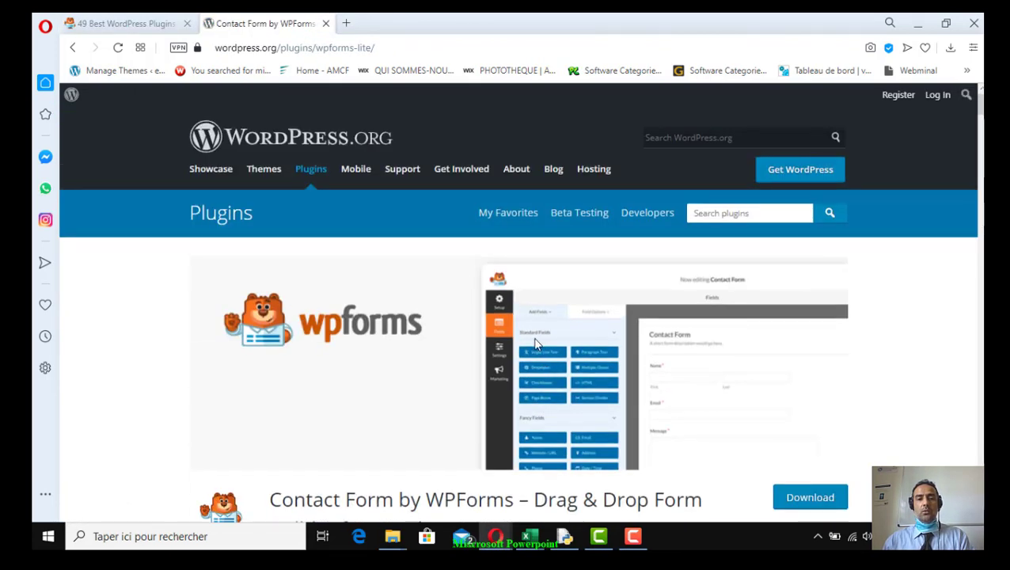
pyautogui.hotkey('alt', 'Tab')
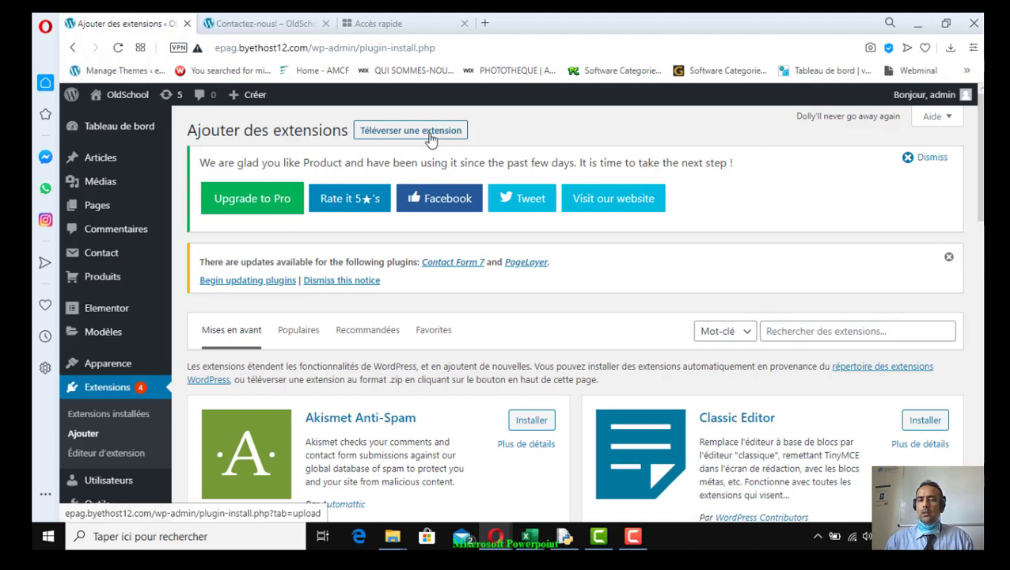
pyautogui.click(425, 136)
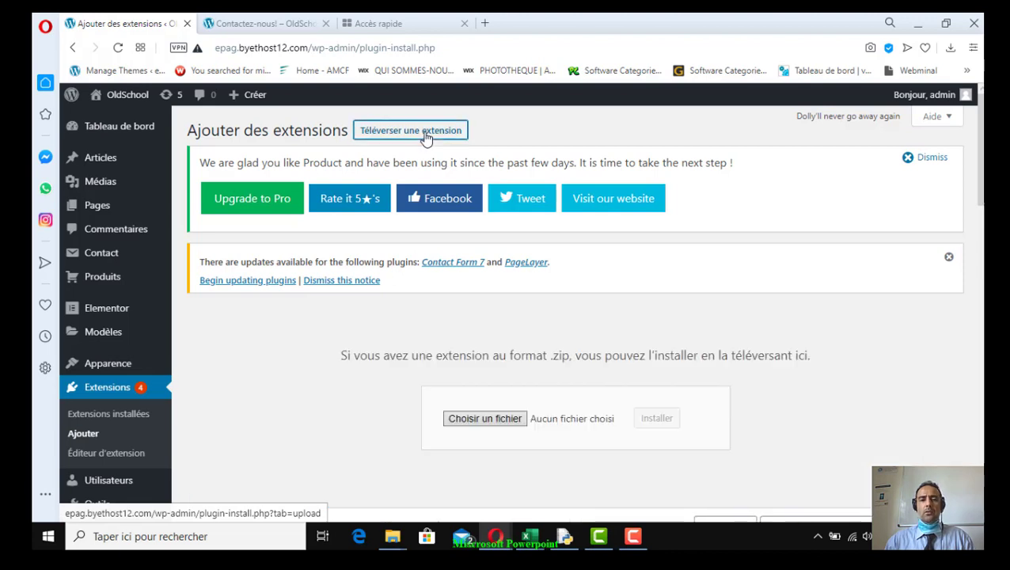
# Upload wpforms-lite.1.6.0.2.zip and install it
pyautogui.click(481, 424)
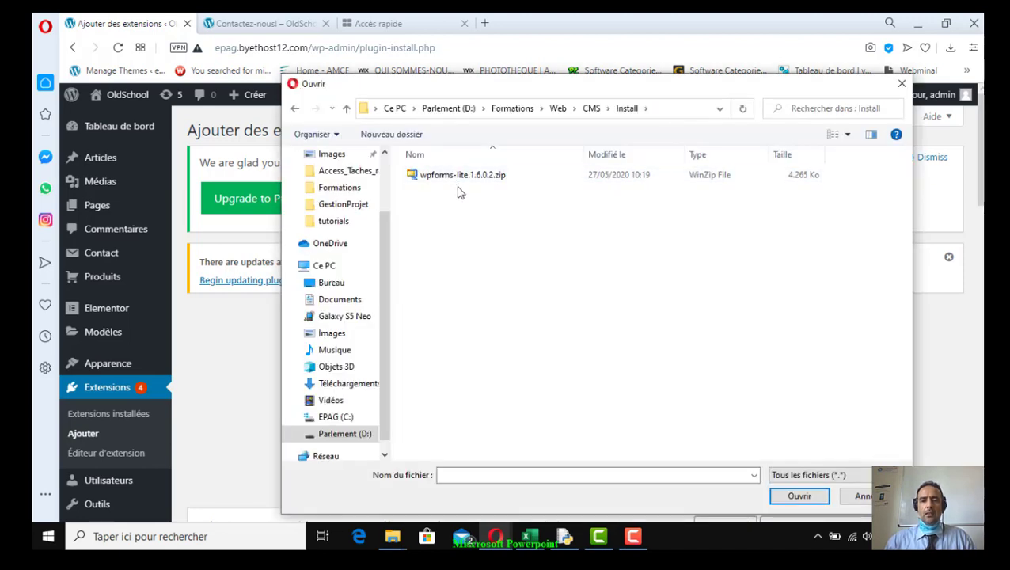
pyautogui.click(427, 181)
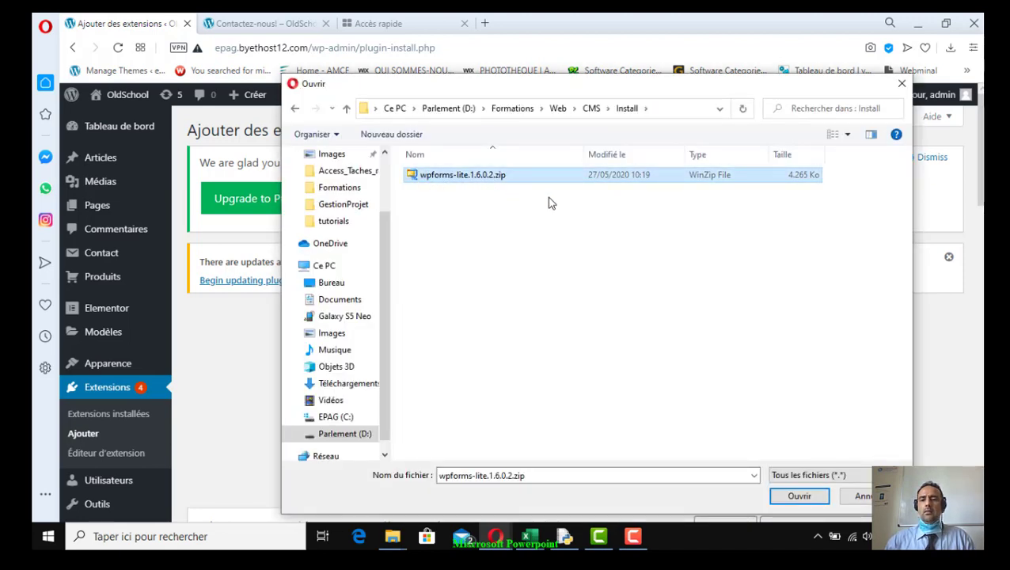
pyautogui.click(798, 495)
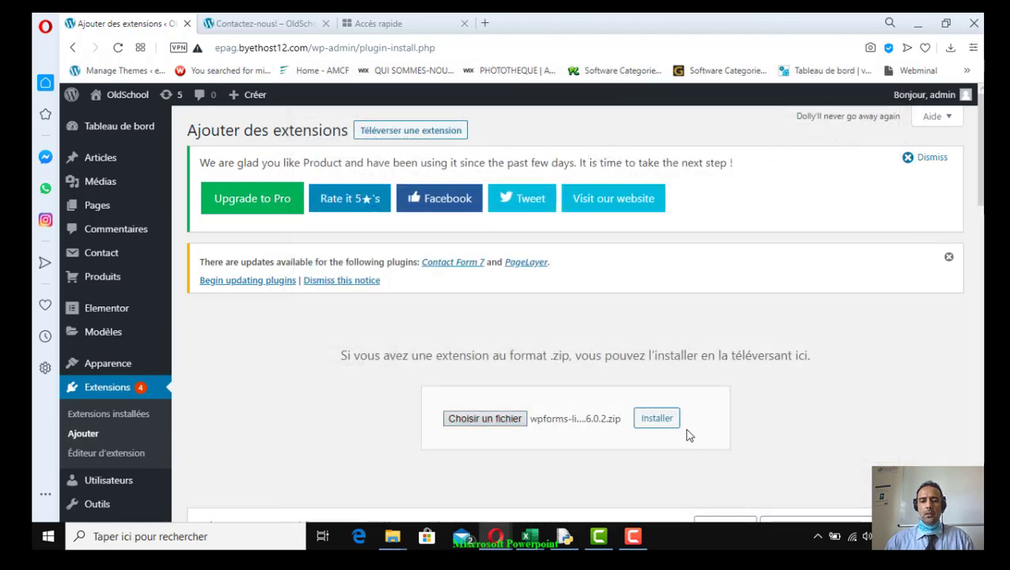
pyautogui.click(660, 420)
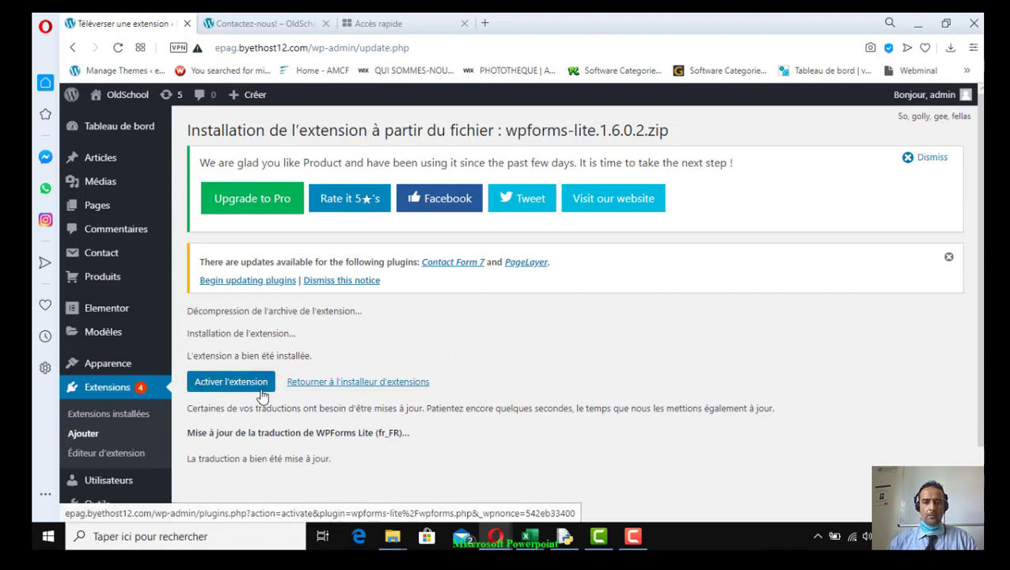
# Activate the newly installed WPForms plugin
pyautogui.moveTo(191, 356); pyautogui.dragTo(316, 360)
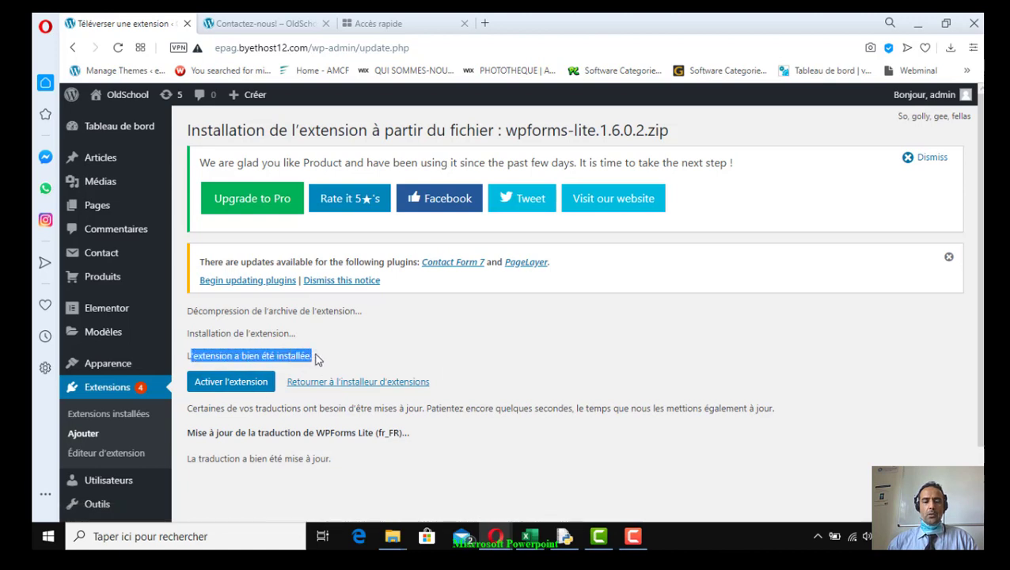
pyautogui.click(222, 403)
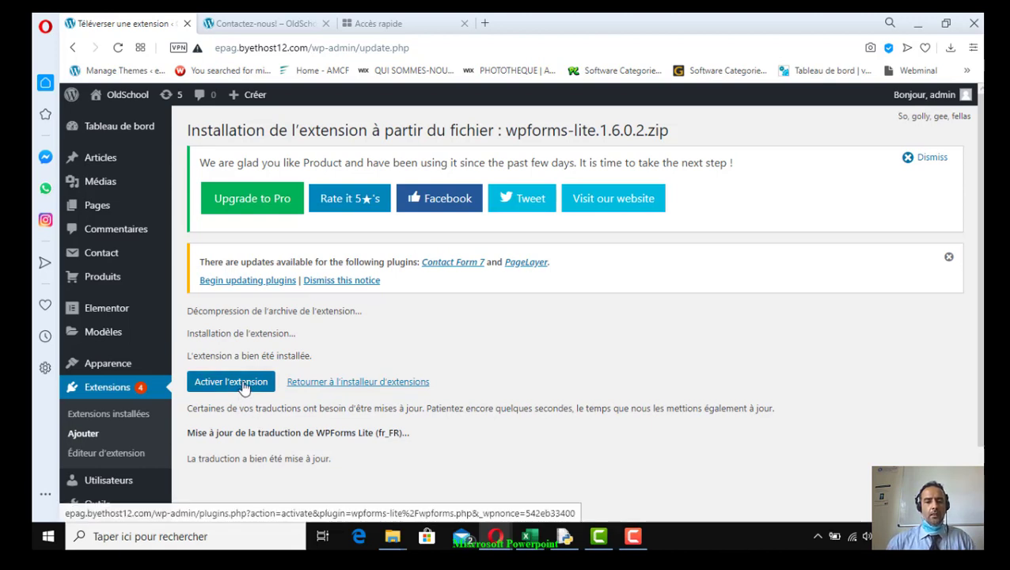
pyautogui.click(243, 384)
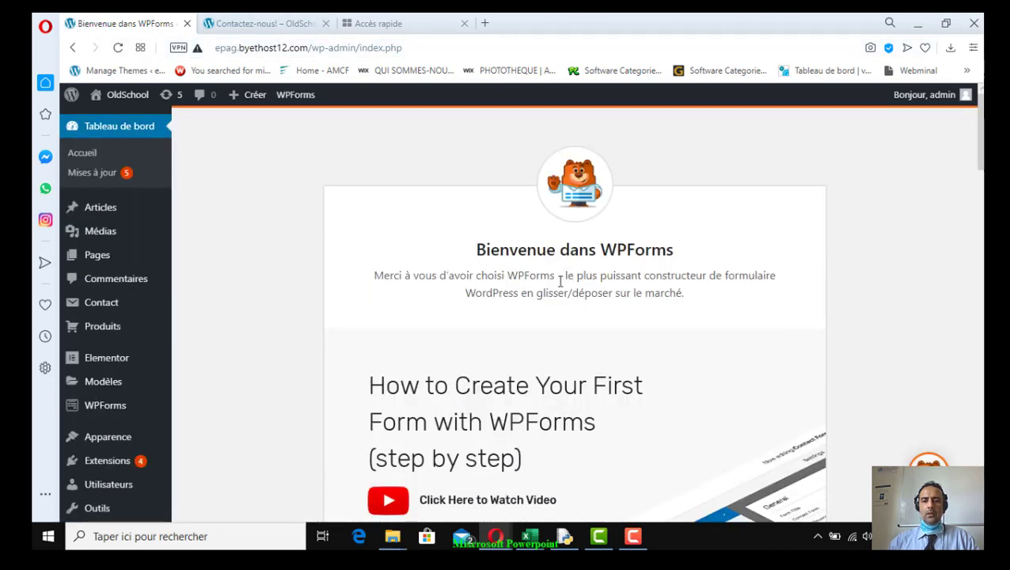
# Scroll the WPForms welcome page and highlight the Marketing et abonnements feature
pyautogui.scroll(-8, 561, 273)
pyautogui.scroll(-8, 620, 281)
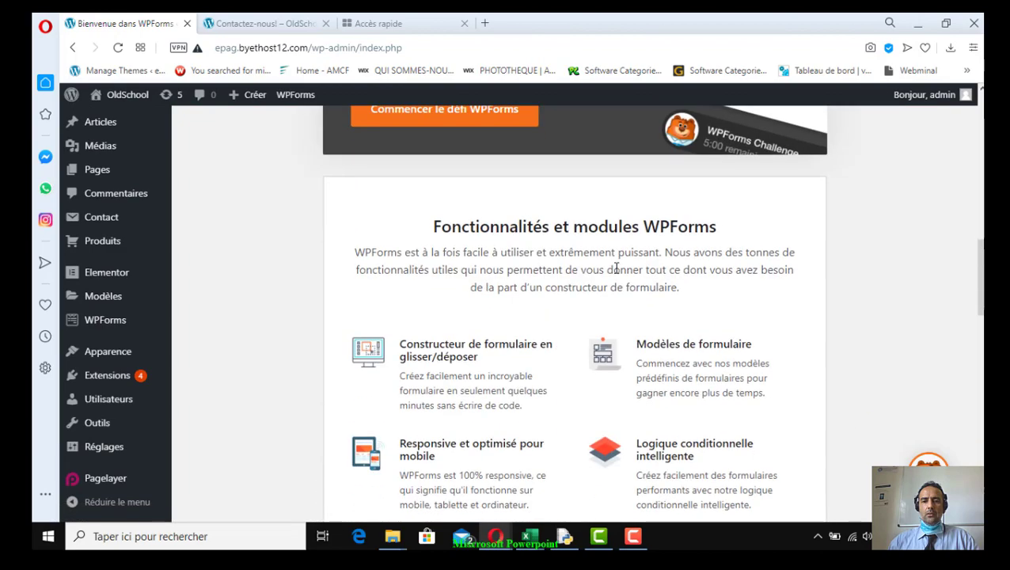
pyautogui.scroll(-4, 616, 269)
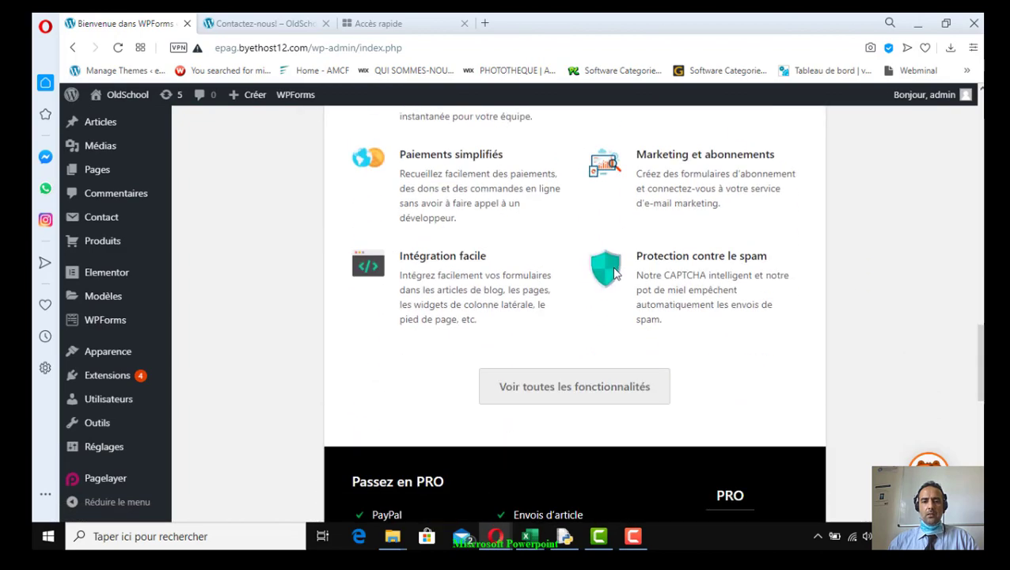
pyautogui.scroll(4, 614, 273)
pyautogui.scroll(3, 610, 269)
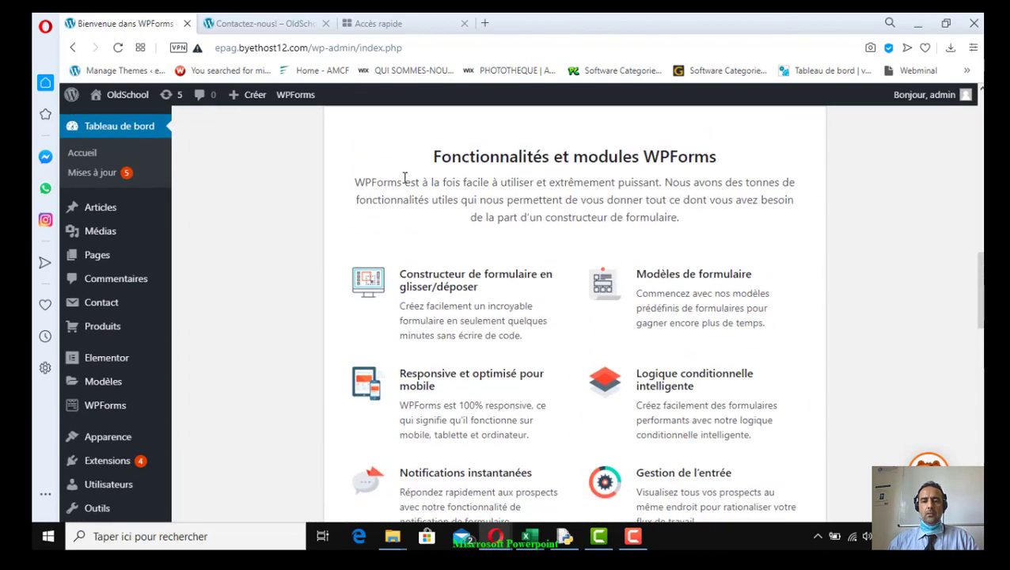
pyautogui.scroll(-6, 606, 392)
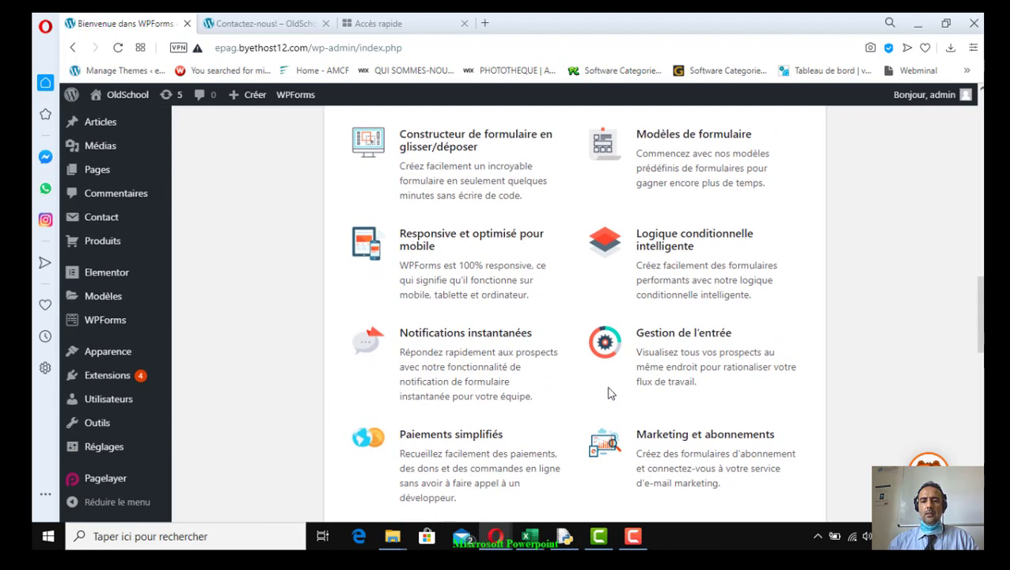
pyautogui.scroll(3, 600, 395)
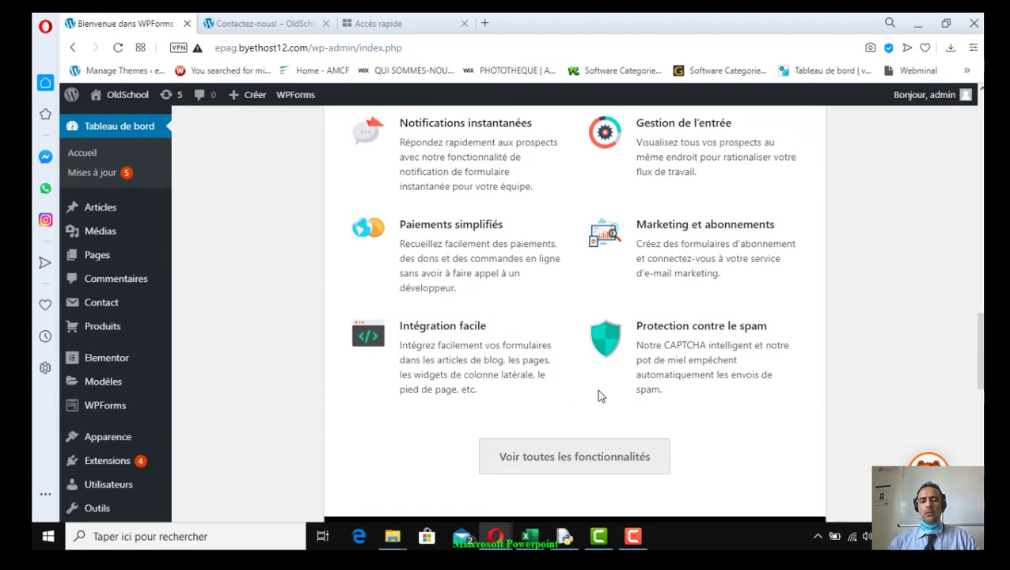
pyautogui.scroll(4, 596, 390)
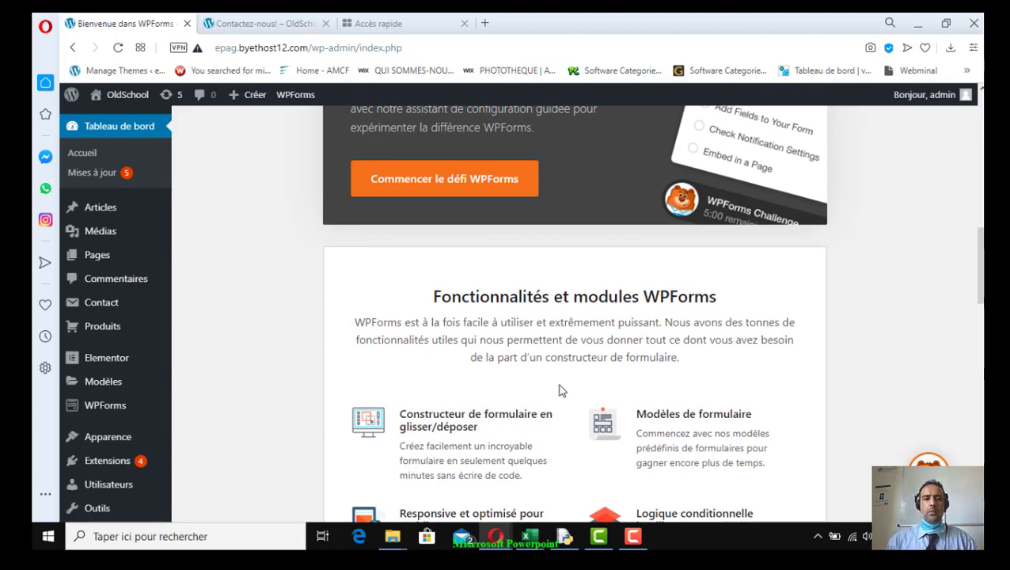
pyautogui.scroll(6, 558, 389)
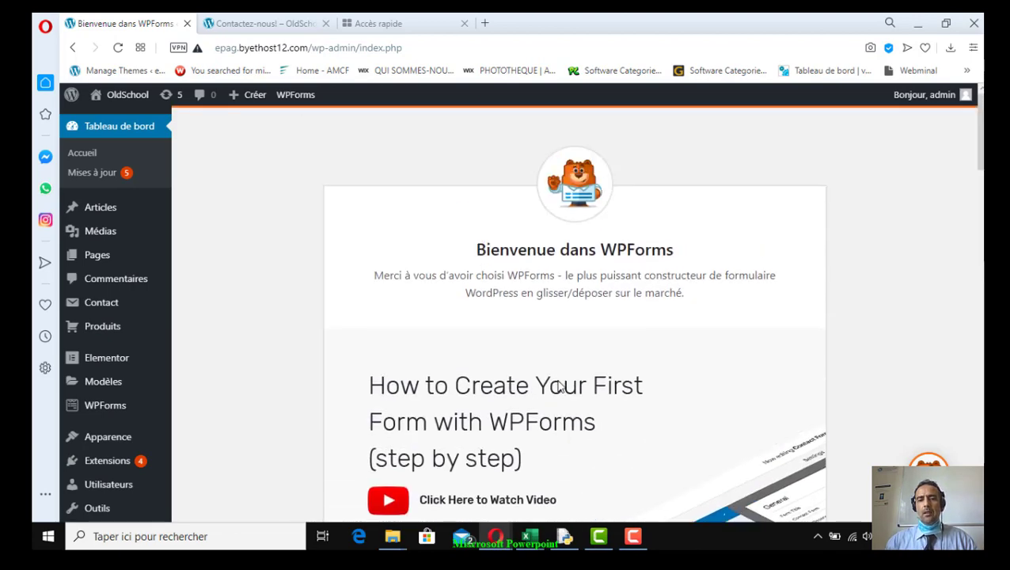
pyautogui.scroll(-6, 558, 387)
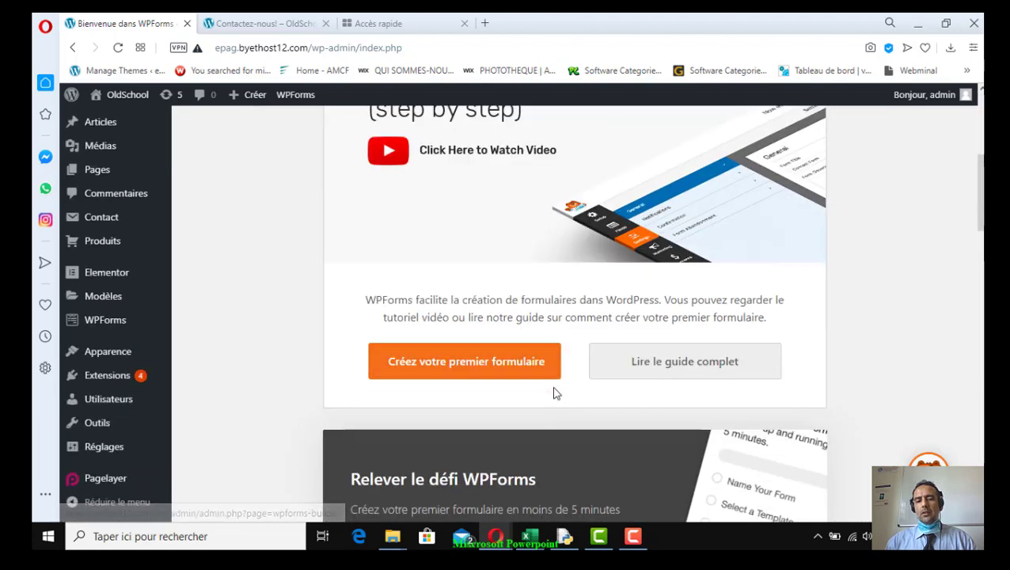
pyautogui.scroll(-3, 551, 386)
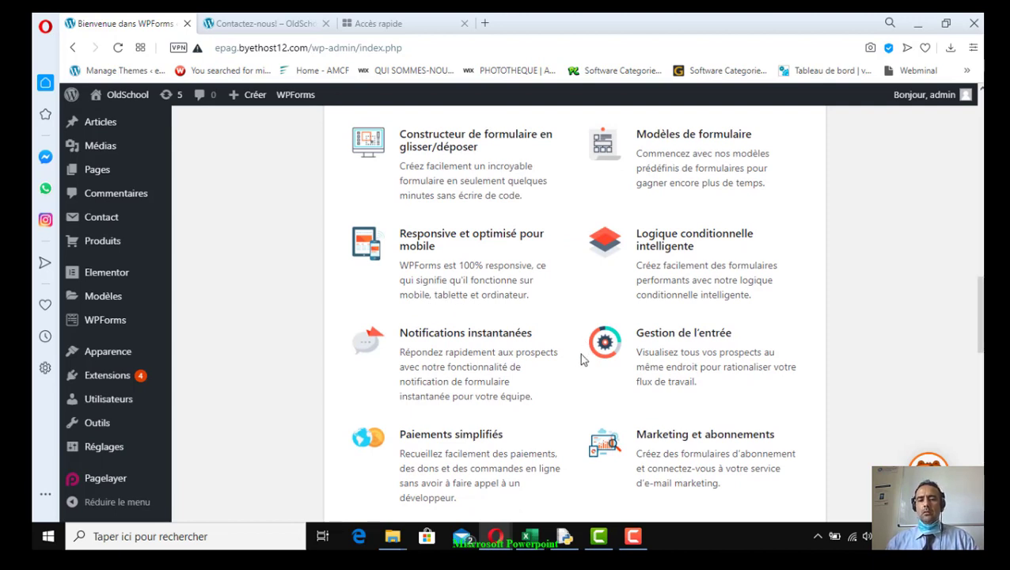
pyautogui.moveTo(420, 435); pyautogui.dragTo(504, 435)
pyautogui.click(657, 436)
pyautogui.moveTo(657, 435); pyautogui.dragTo(767, 435)
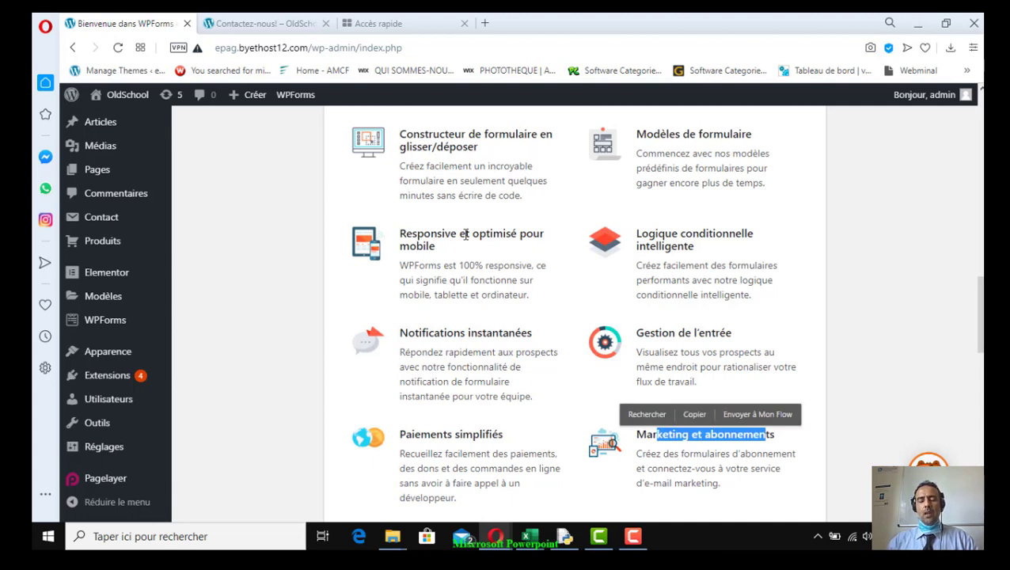
# Highlight the Pro feature list and the 199 yearly Pro price
pyautogui.scroll(-3, 499, 427)
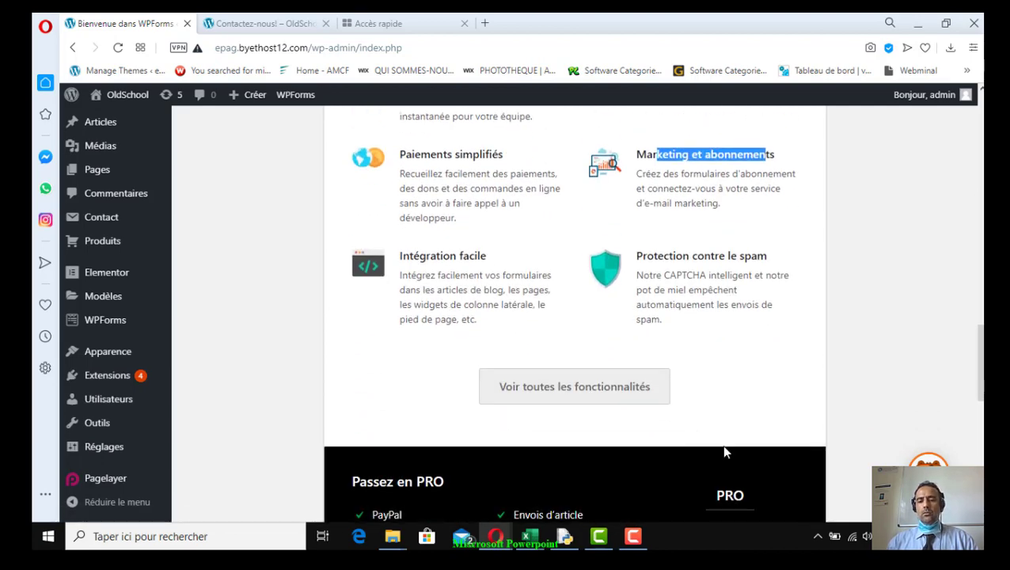
pyautogui.scroll(-3, 717, 448)
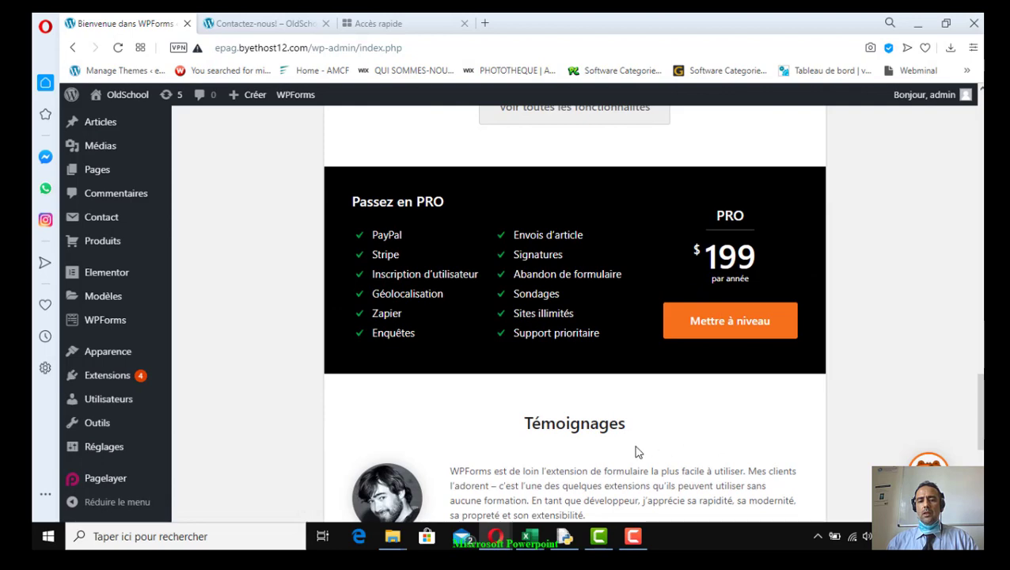
pyautogui.scroll(4, 636, 449)
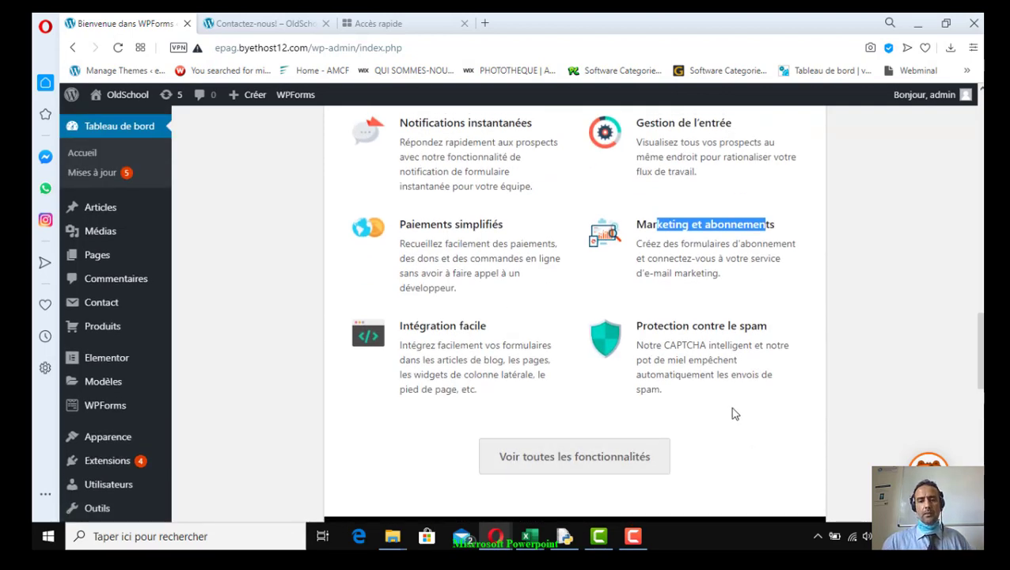
pyautogui.scroll(-3, 693, 446)
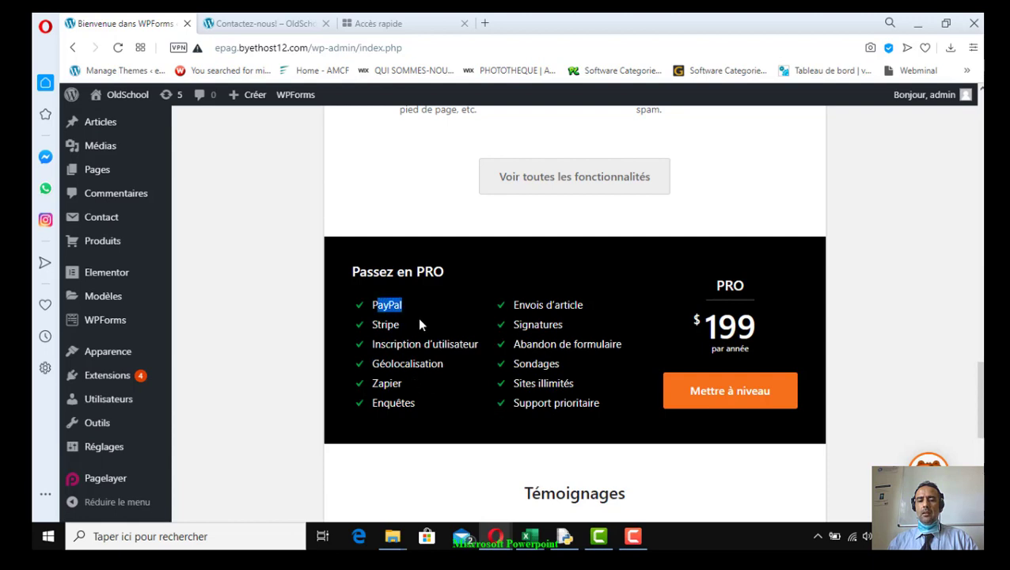
pyautogui.moveTo(420, 324); pyautogui.dragTo(457, 402)
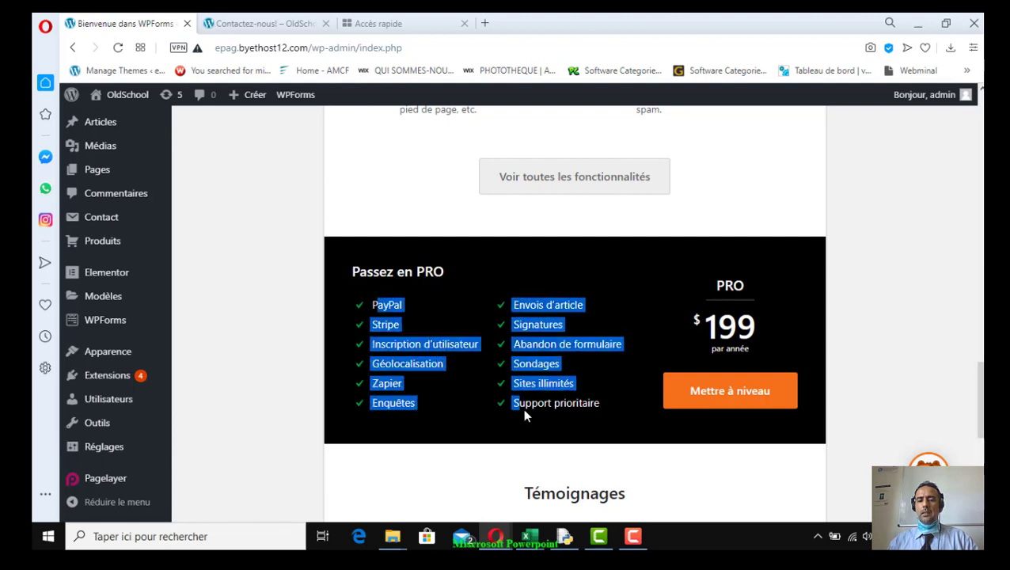
pyautogui.moveTo(607, 418); pyautogui.dragTo(607, 418)
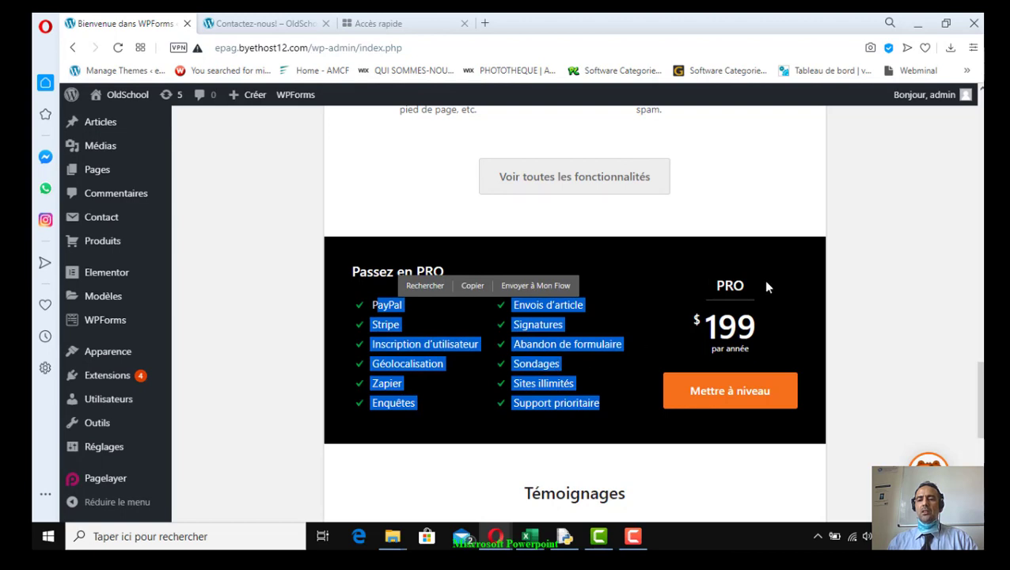
pyautogui.moveTo(772, 335); pyautogui.dragTo(687, 334)
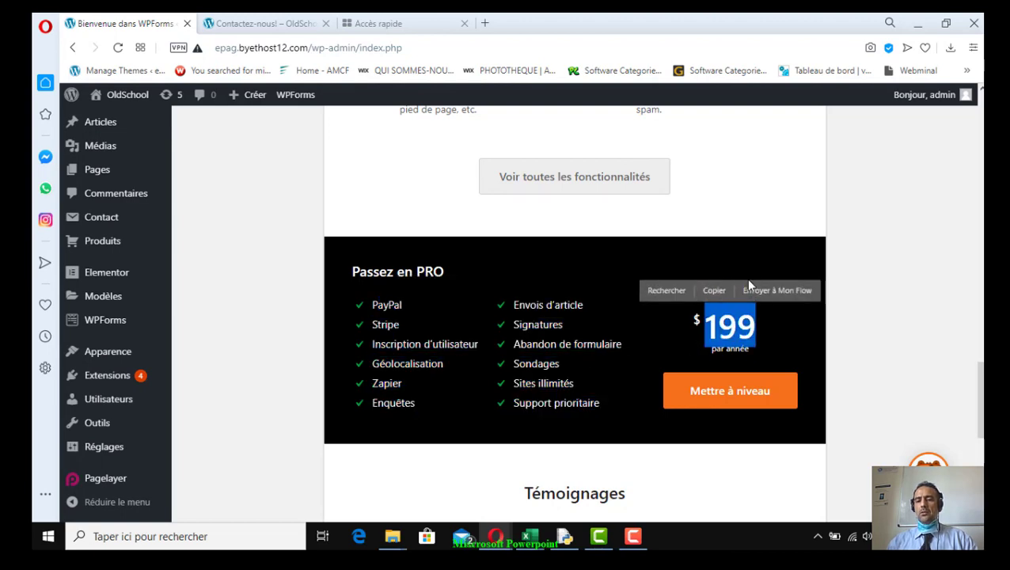
pyautogui.click(771, 273)
pyautogui.moveTo(718, 290); pyautogui.dragTo(700, 337)
pyautogui.click(756, 340)
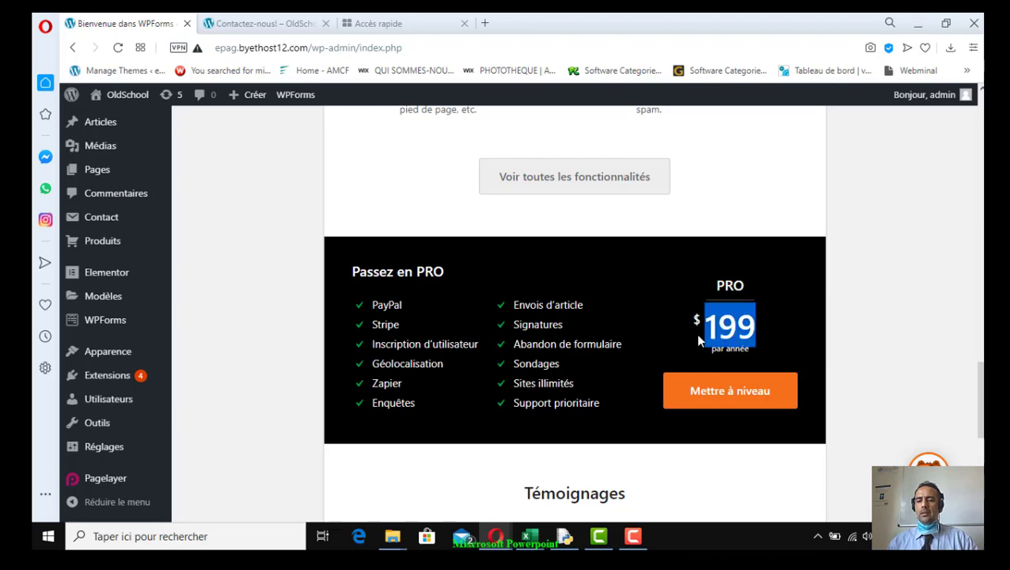
# Scroll back up to the welcome page introduction
pyautogui.scroll(-2, 578, 402)
pyautogui.scroll(-4, 579, 402)
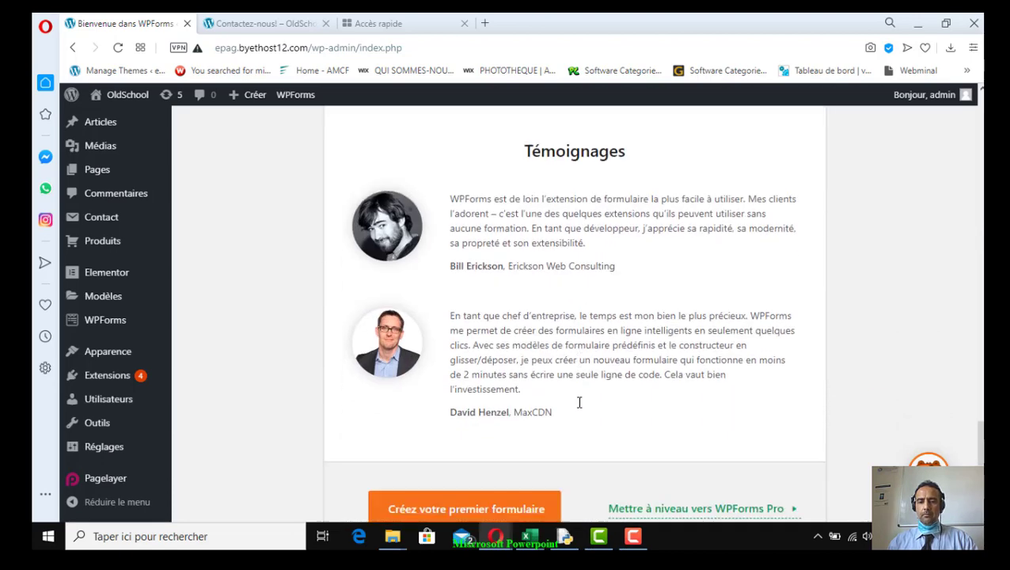
pyautogui.scroll(12, 576, 401)
pyautogui.scroll(1, 575, 398)
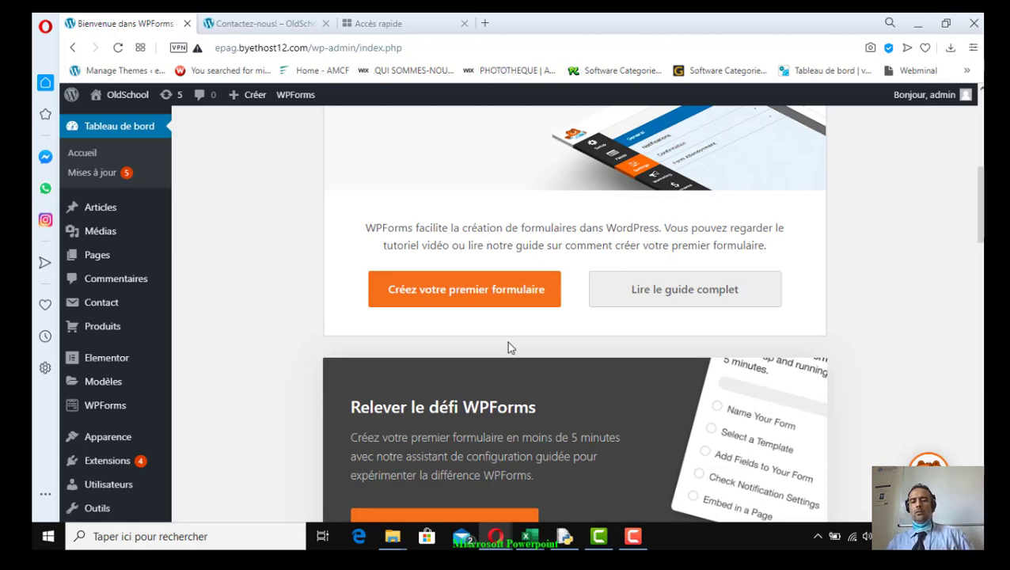
pyautogui.scroll(5, 507, 346)
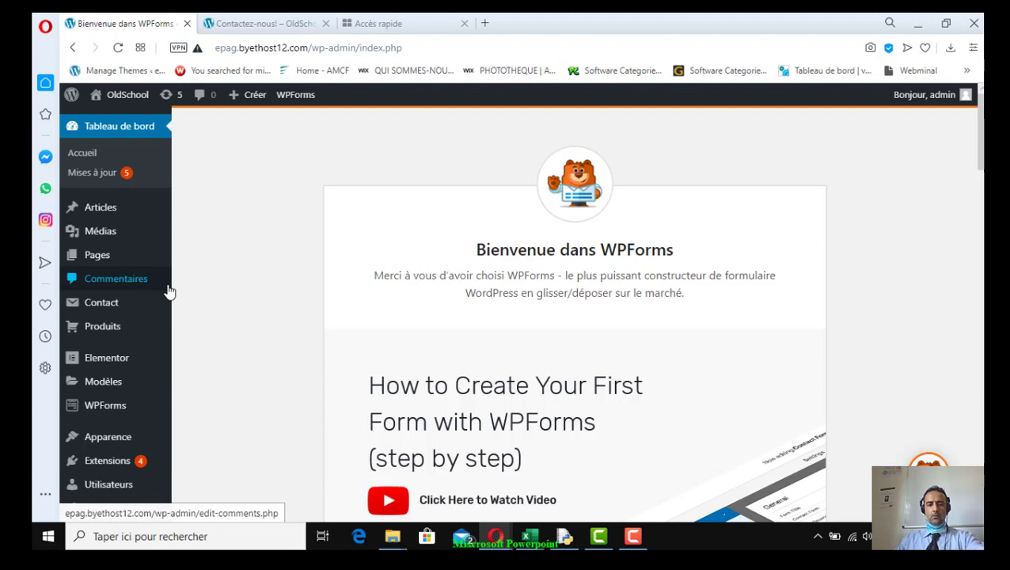
pyautogui.moveTo(108, 470)
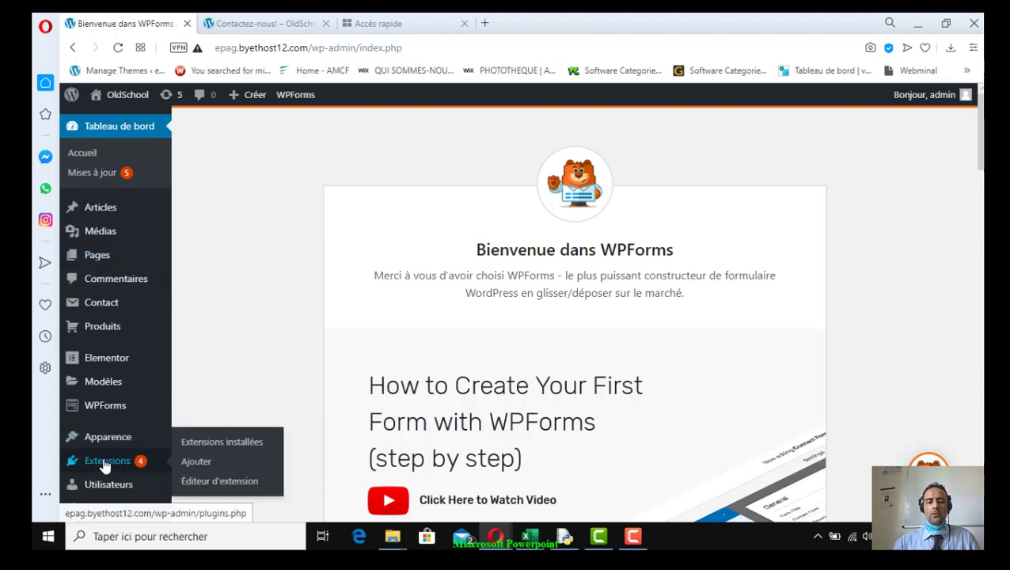
# Confirm WPForms Lite appears as active in the installed plugins list
pyautogui.click(87, 457)
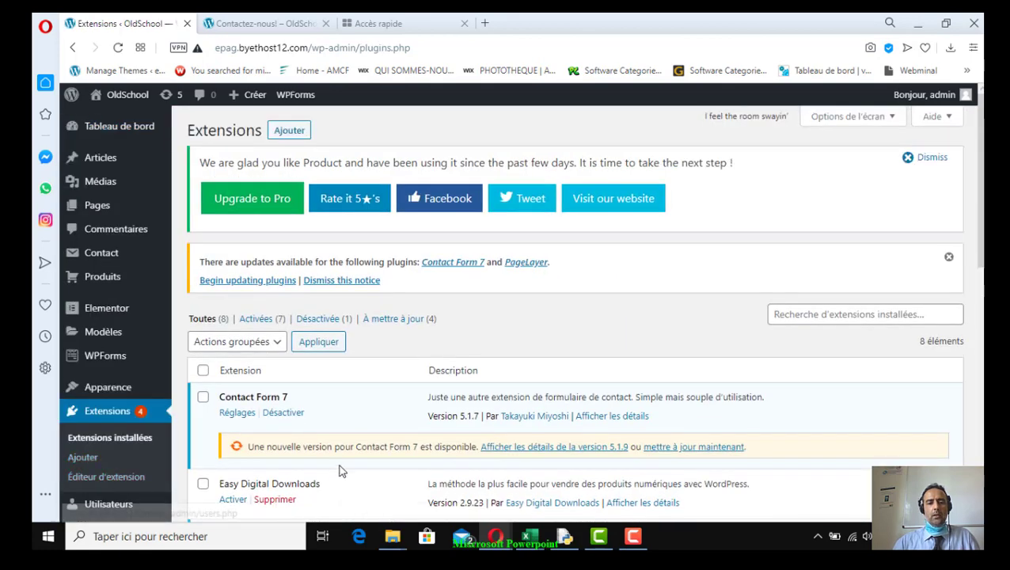
pyautogui.scroll(-6, 339, 467)
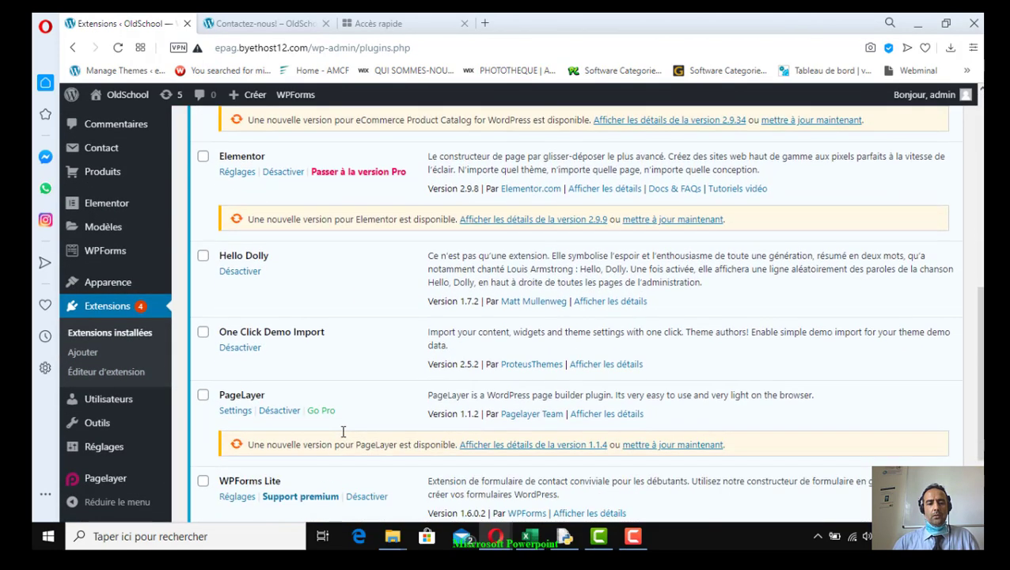
pyautogui.scroll(-2, 343, 432)
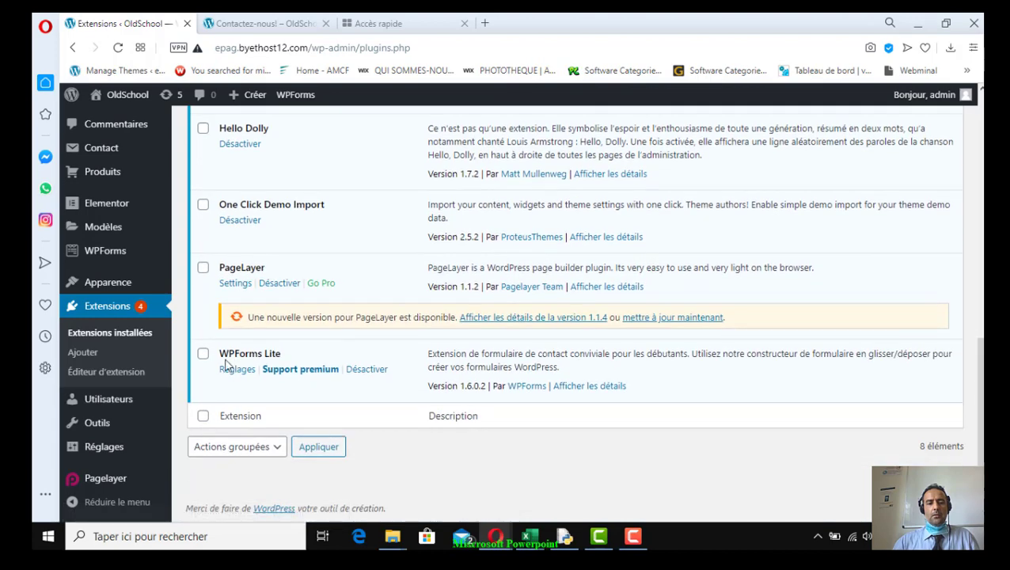
pyautogui.moveTo(227, 354); pyautogui.dragTo(280, 353)
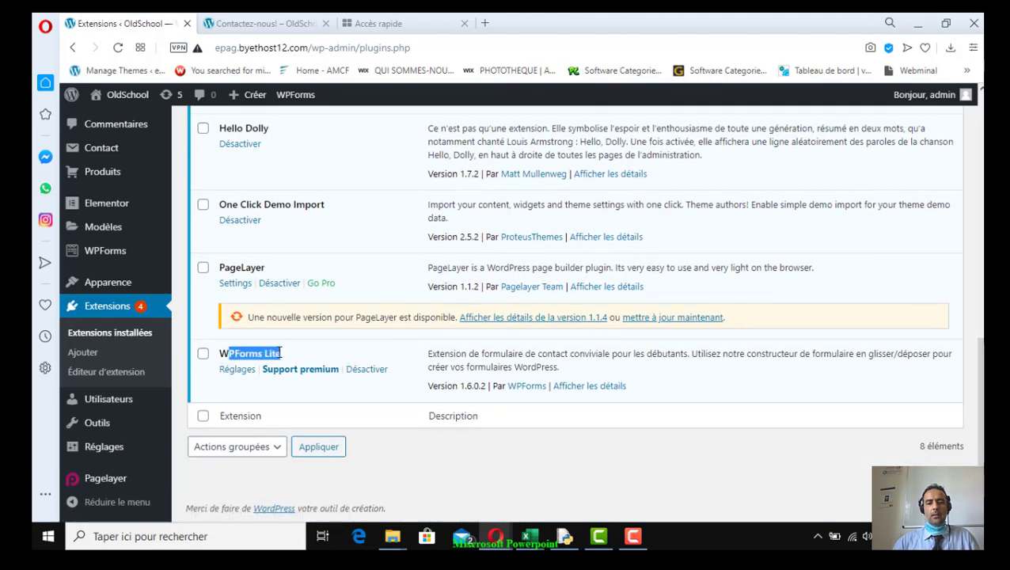
pyautogui.click(322, 358)
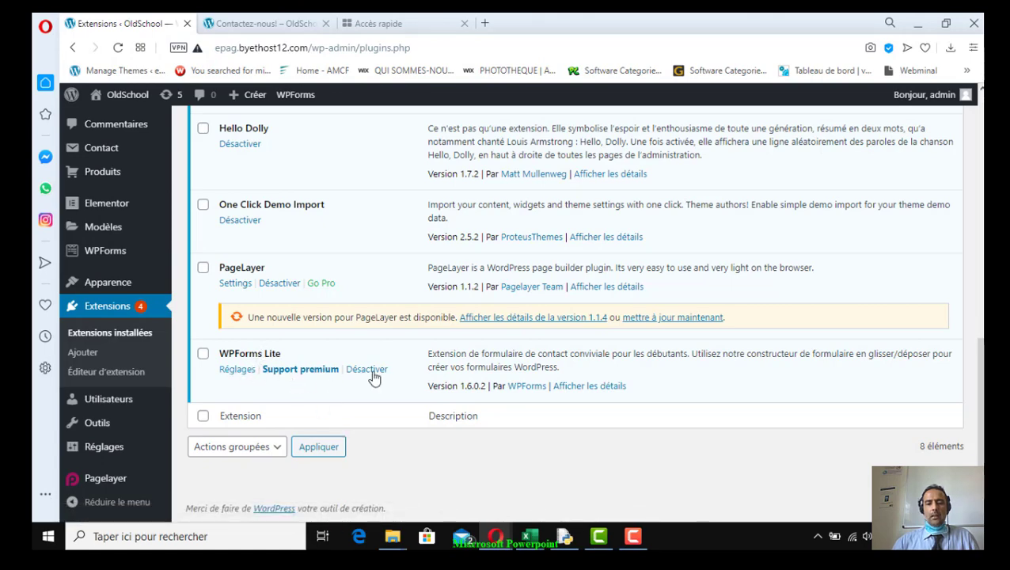
pyautogui.scroll(1, 95, 455)
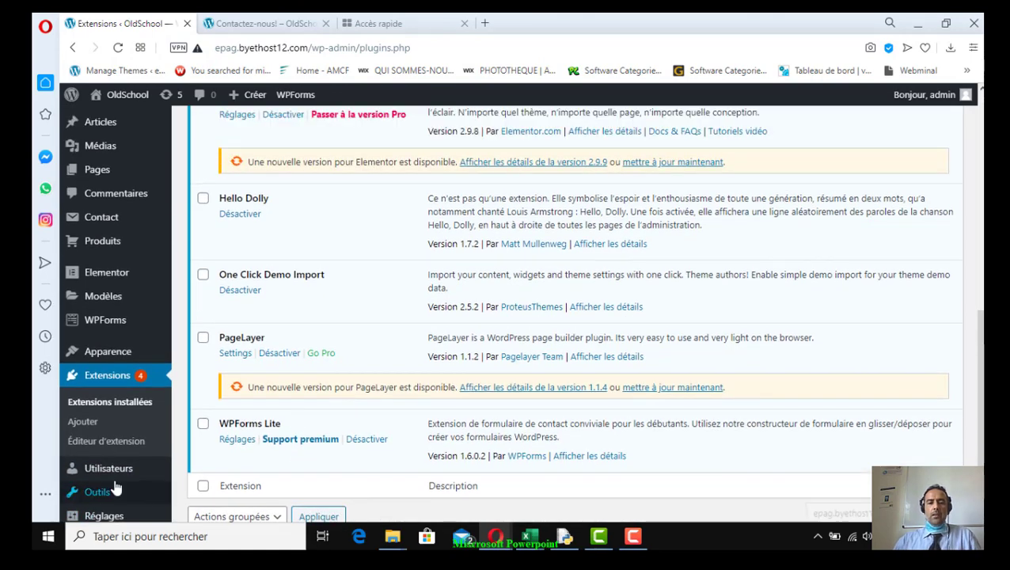
pyautogui.moveTo(132, 496)
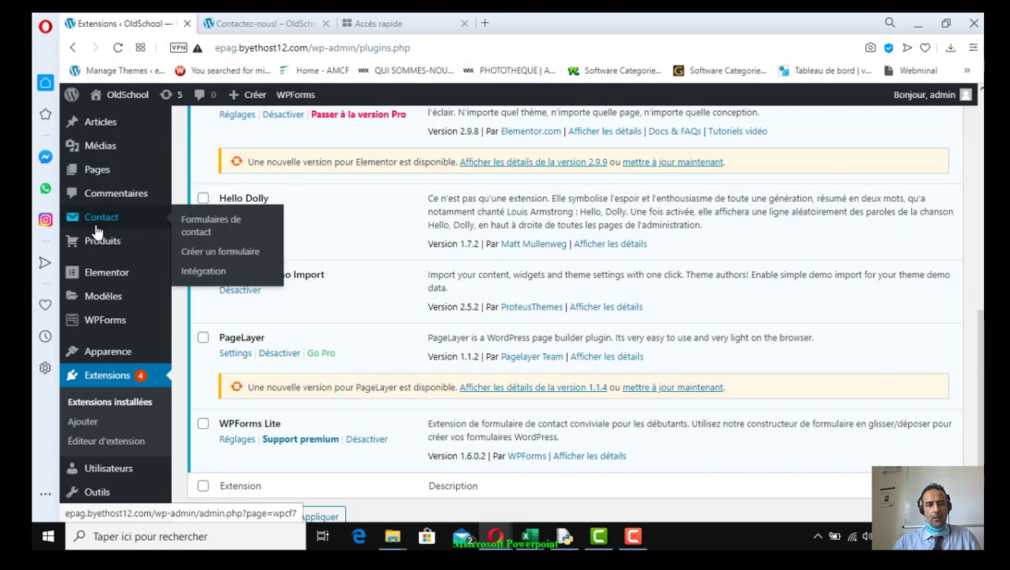
pyautogui.moveTo(101, 331)
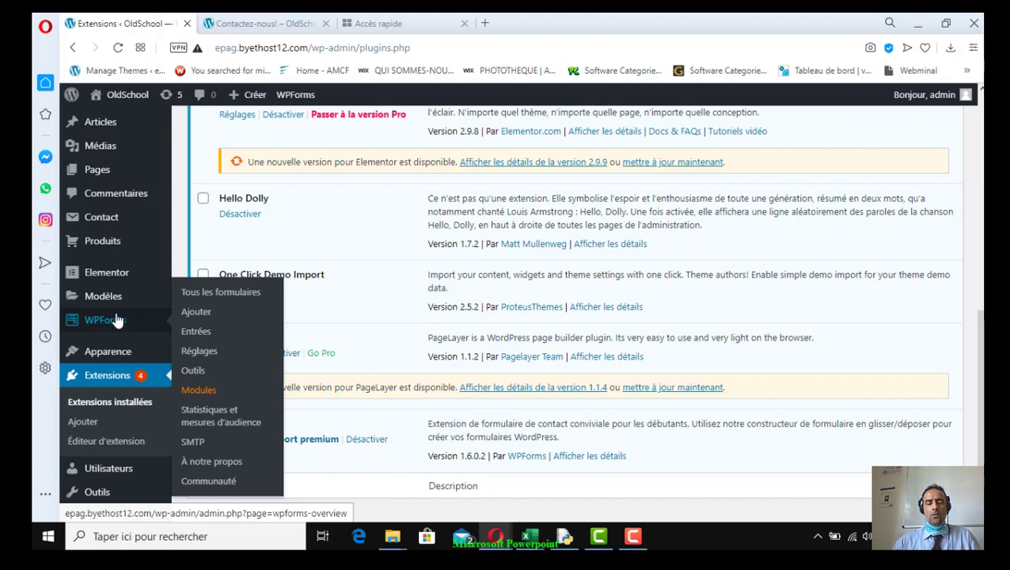
pyautogui.moveTo(108, 244)
# Create a new WPForms form and name it 'Page de contact'
pyautogui.click(198, 313)
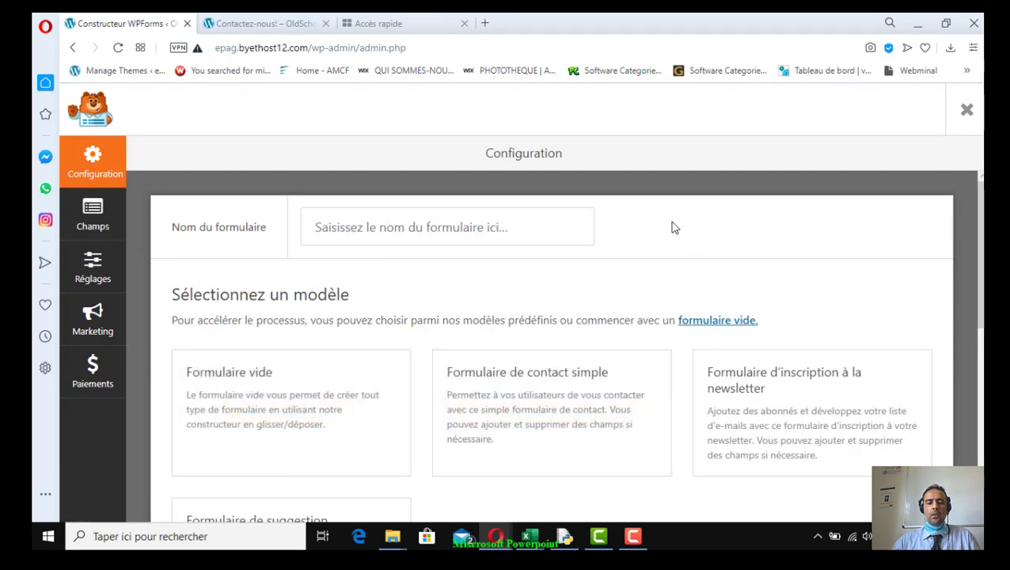
pyautogui.click(367, 229)
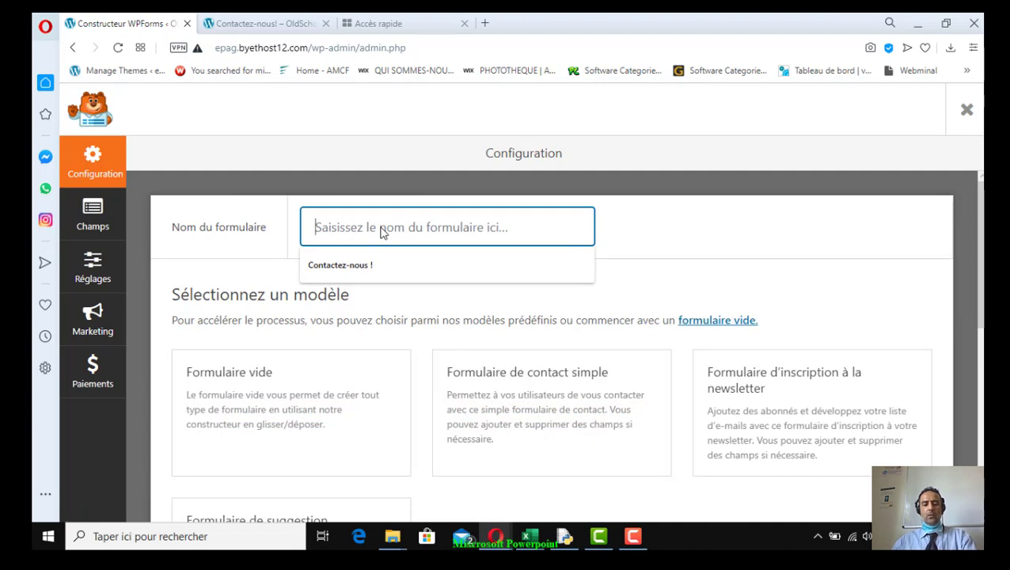
pyautogui.write('Page de contact')
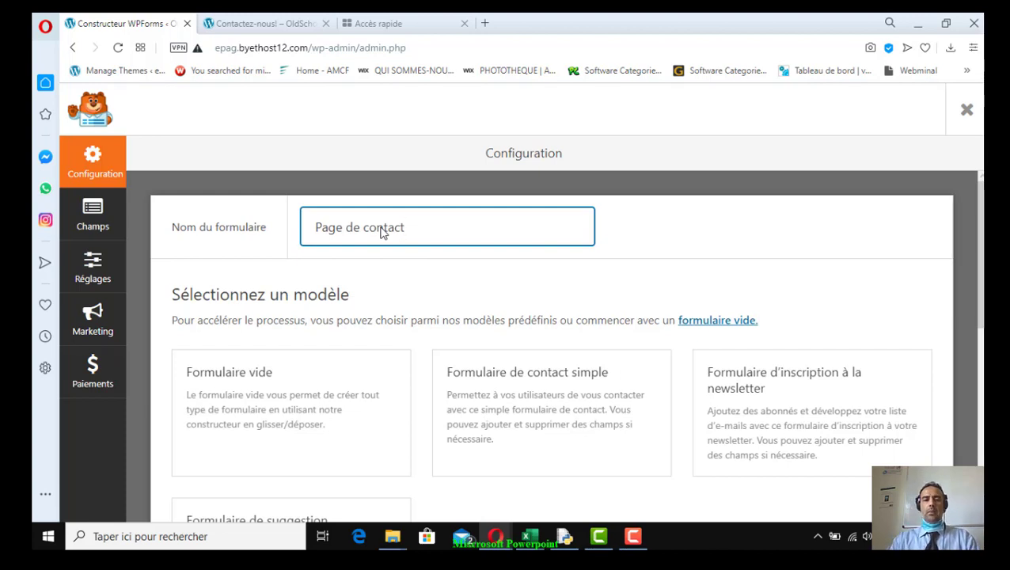
pyautogui.press('BackSpace')
pyautogui.press('BackSpace')
pyautogui.press('BackSpace')
pyautogui.press('BackSpace')
pyautogui.press('BackSpace')
pyautogui.press('BackSpace')
pyautogui.press('BackSpace')
pyautogui.press('BackSpace')
pyautogui.press('BackSpace')
pyautogui.press('BackSpace')
pyautogui.press('BackSpace')
pyautogui.press('BackSpace')
pyautogui.press('BackSpace')
pyautogui.press('BackSpace')
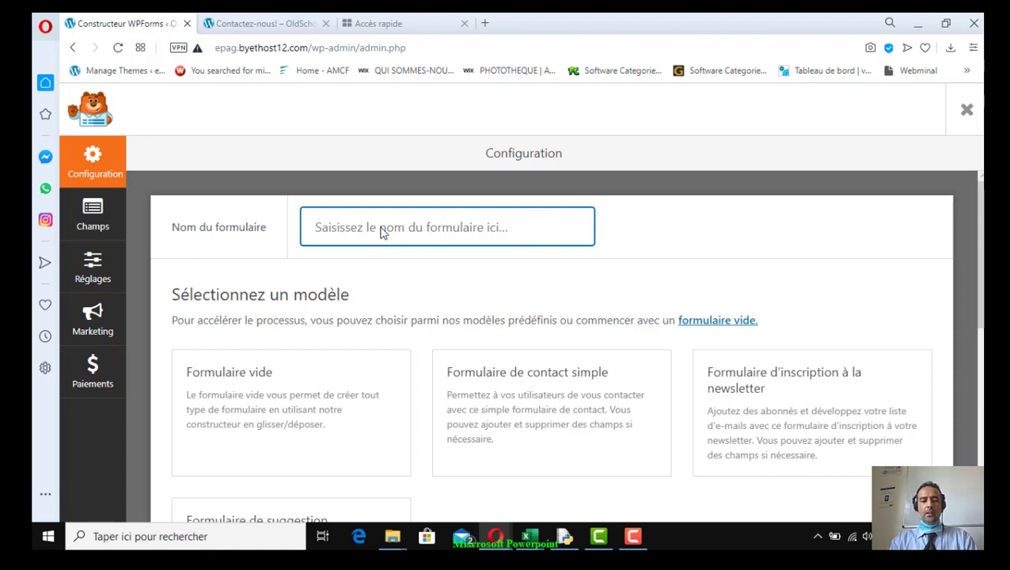
pyautogui.write('Command')
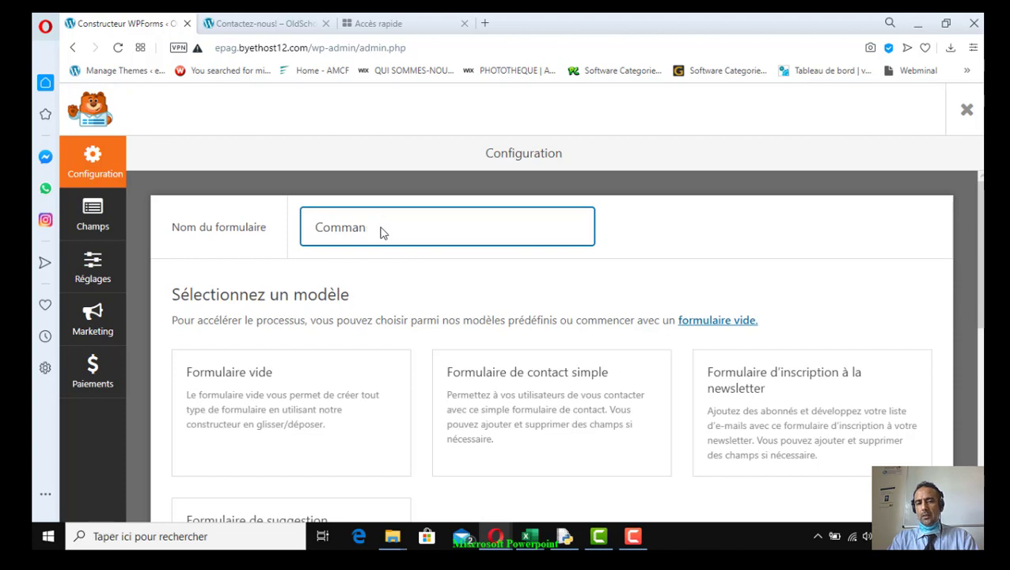
pyautogui.press('BackSpace')
pyautogui.press('BackSpace')
pyautogui.press('BackSpace')
pyautogui.press('BackSpace')
pyautogui.press('BackSpace')
pyautogui.press('BackSpace')
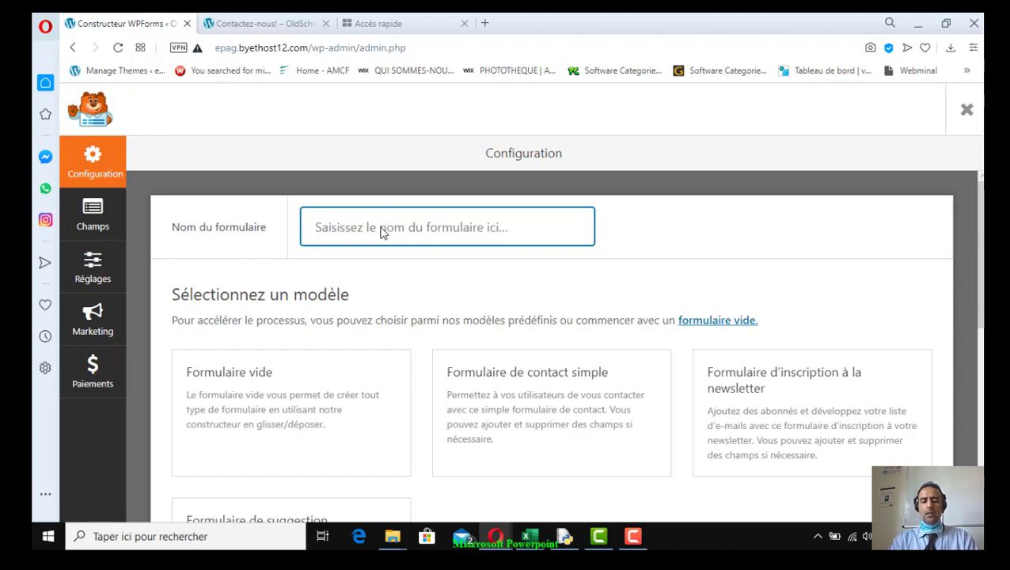
pyautogui.write('Demandez un devis grat')
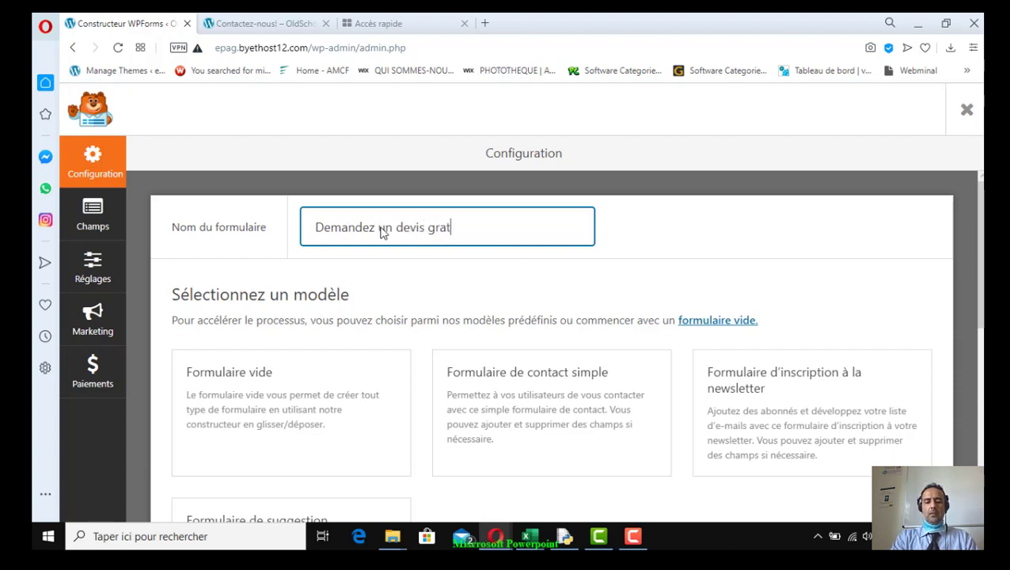
pyautogui.press('BackSpace')
pyautogui.press('BackSpace')
pyautogui.press('BackSpace')
pyautogui.press('BackSpace')
pyautogui.press('BackSpace')
pyautogui.press('BackSpace')
pyautogui.press('BackSpace')
pyautogui.press('BackSpace')
pyautogui.press('BackSpace')
pyautogui.press('BackSpace')
pyautogui.press('BackSpace')
pyautogui.press('BackSpace')
pyautogui.press('BackSpace')
pyautogui.press('BackSpace')
pyautogui.press('BackSpace')
pyautogui.press('BackSpace')
pyautogui.press('BackSpace')
pyautogui.press('BackSpace')
pyautogui.press('BackSpace')
pyautogui.press('BackSpace')
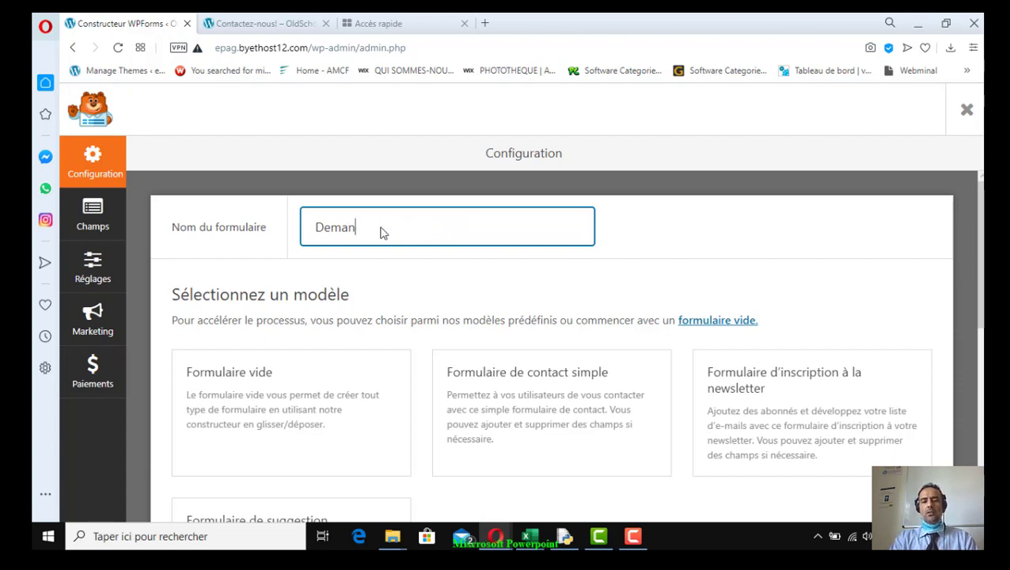
pyautogui.write('Sondag')
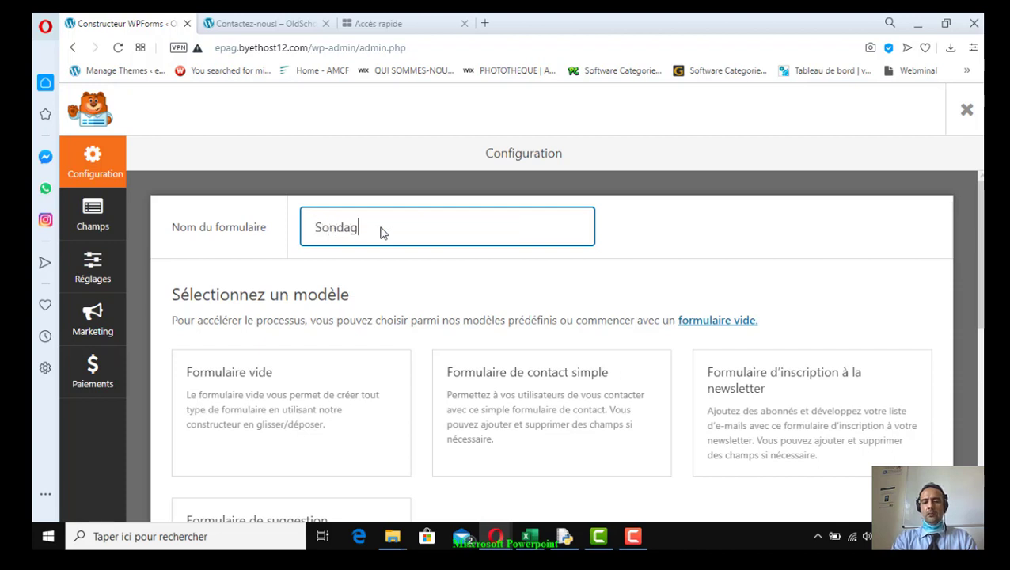
pyautogui.press('BackSpace')
pyautogui.press('BackSpace')
pyautogui.press('BackSpace')
pyautogui.press('BackSpace')
pyautogui.press('BackSpace')
pyautogui.press('BackSpace')
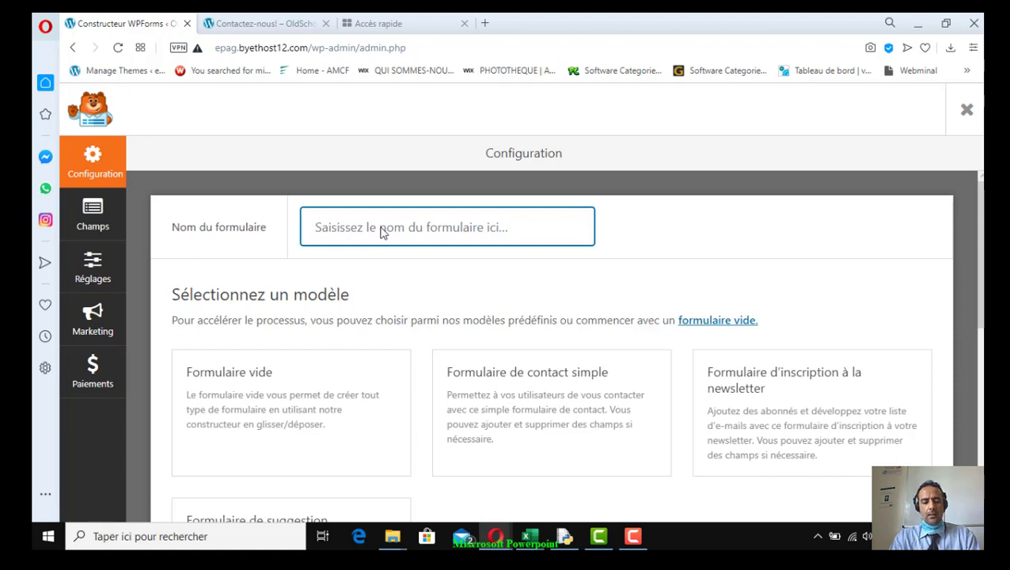
pyautogui.write('Page de contact')
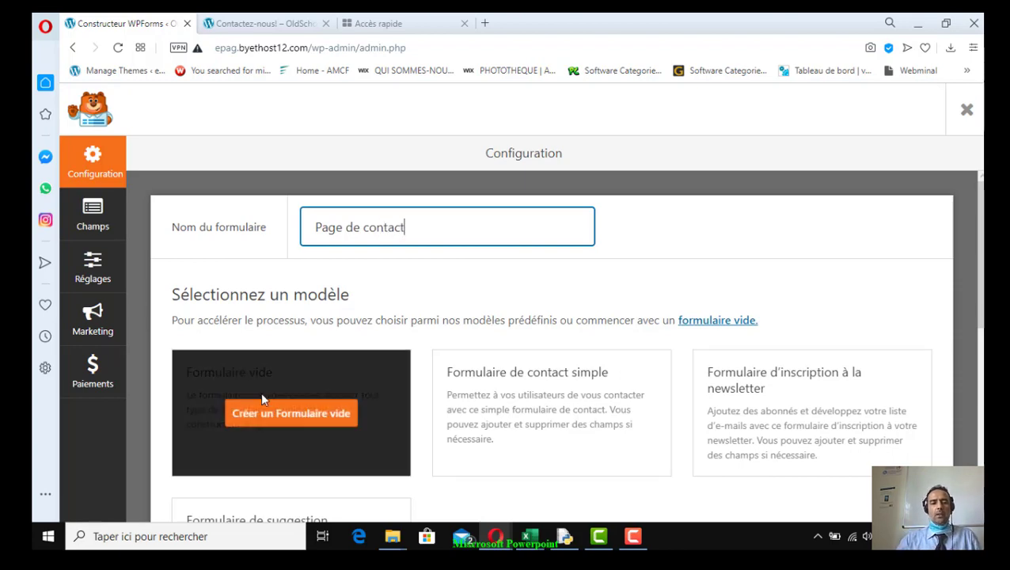
pyautogui.scroll(-2, 261, 396)
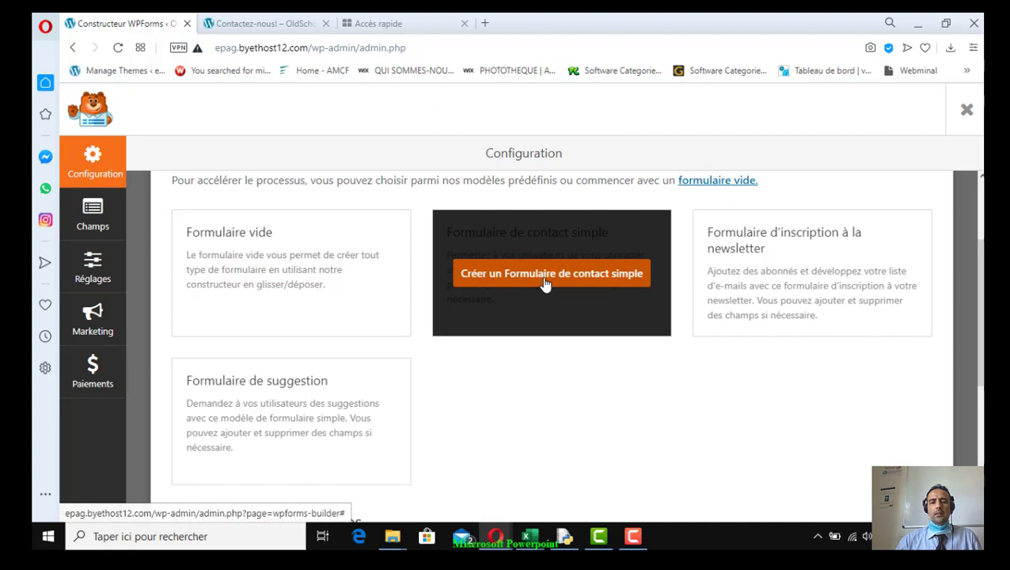
pyautogui.click(546, 281)
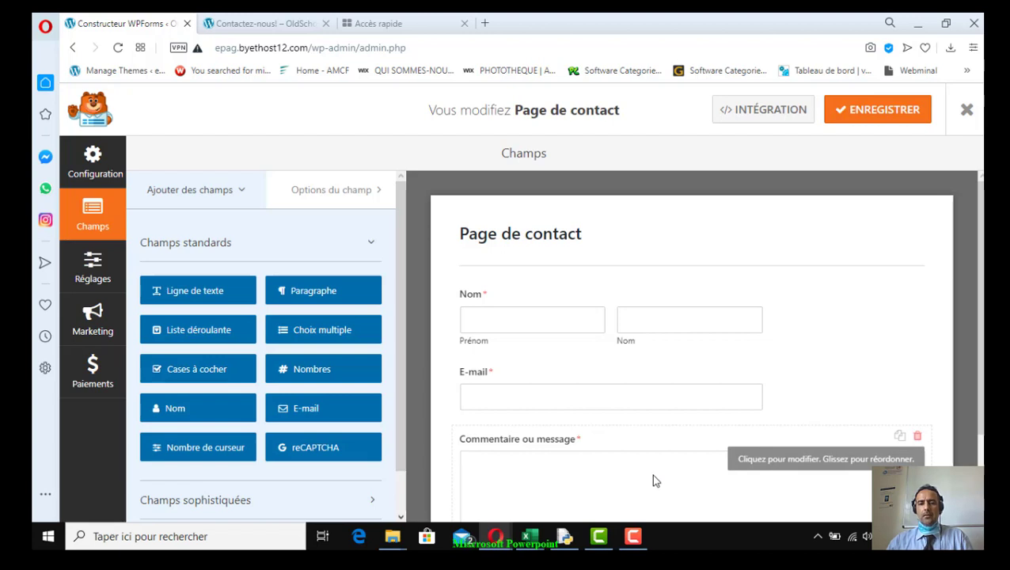
pyautogui.scroll(-3, 593, 419)
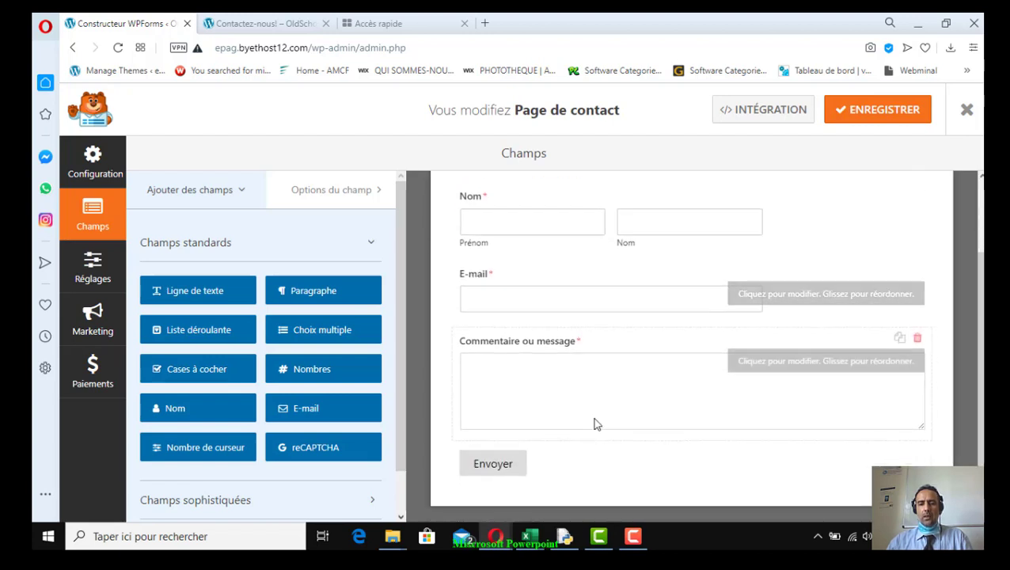
pyautogui.scroll(2, 625, 436)
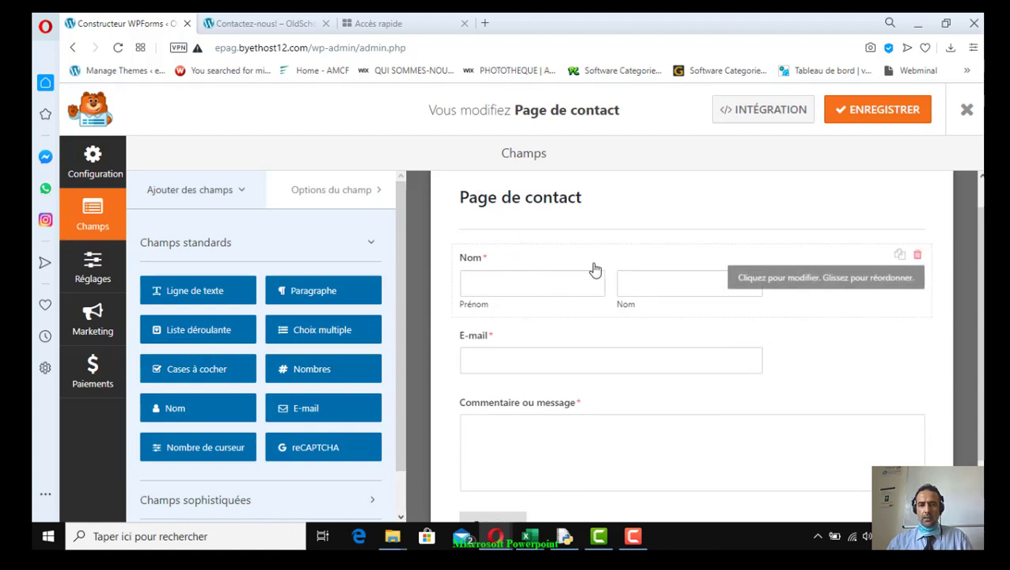
pyautogui.scroll(-2, 616, 458)
pyautogui.scroll(3, 614, 457)
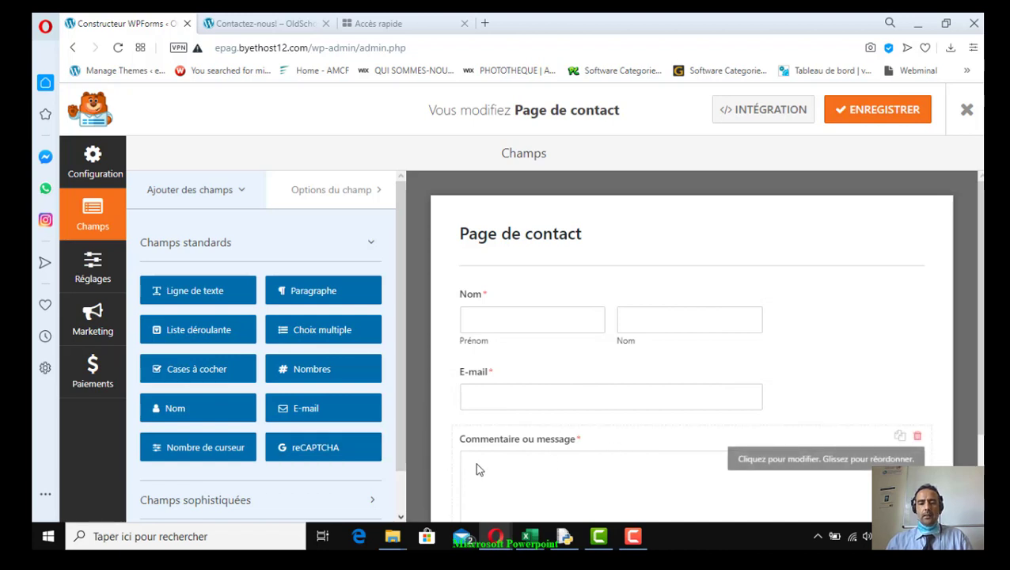
pyautogui.scroll(-2, 411, 469)
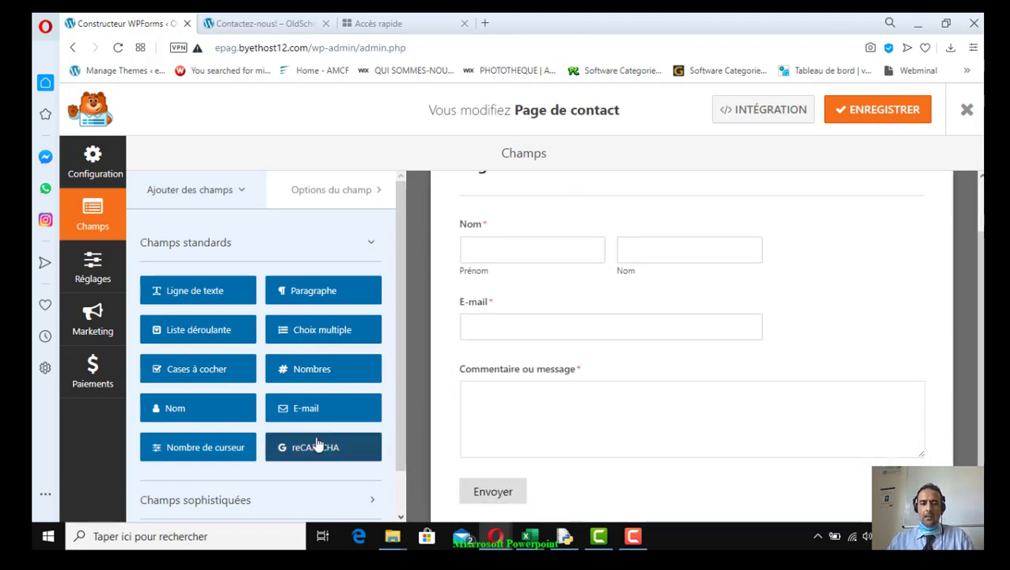
pyautogui.scroll(-1, 309, 444)
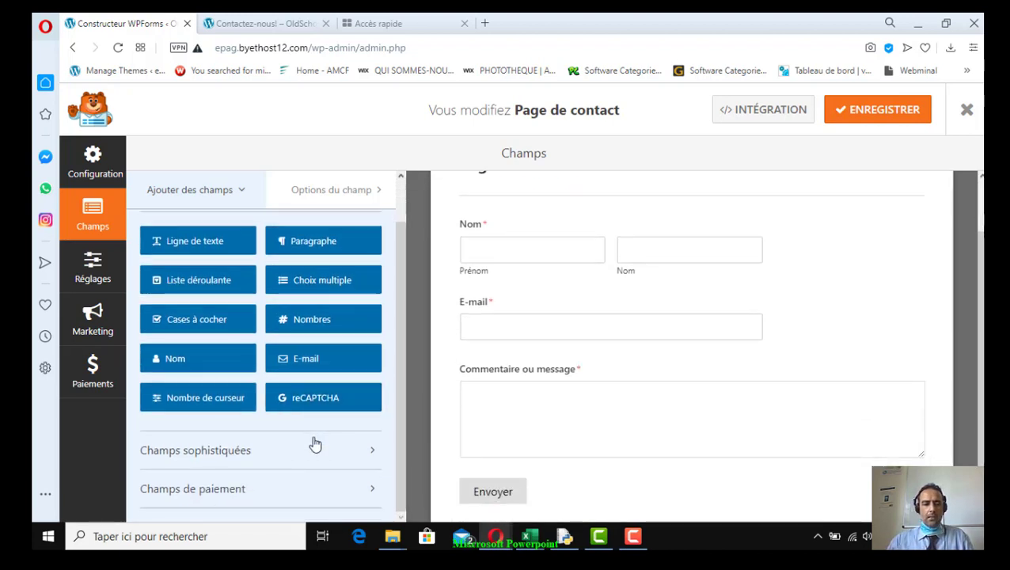
pyautogui.click(373, 458)
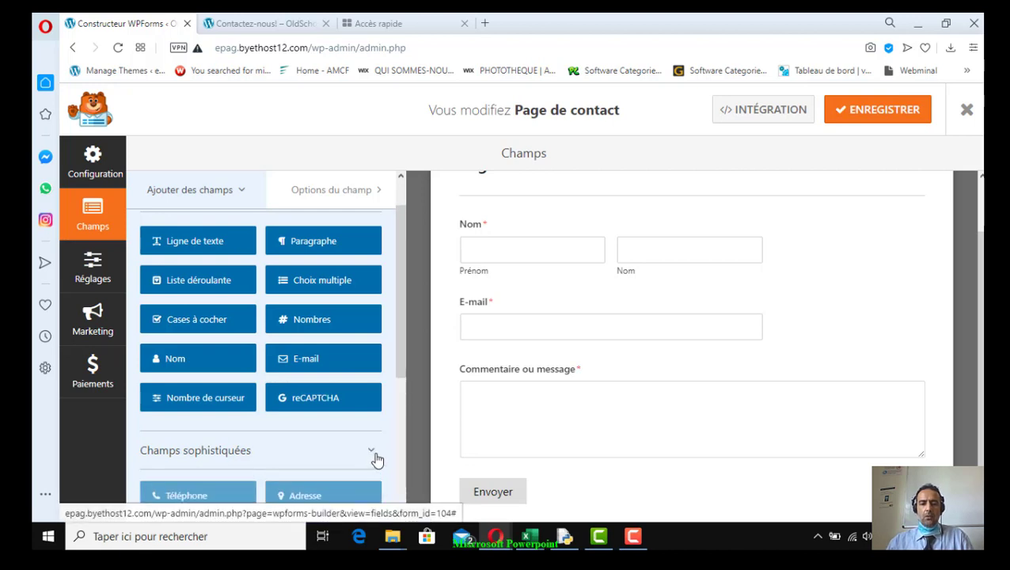
pyautogui.scroll(-3, 367, 468)
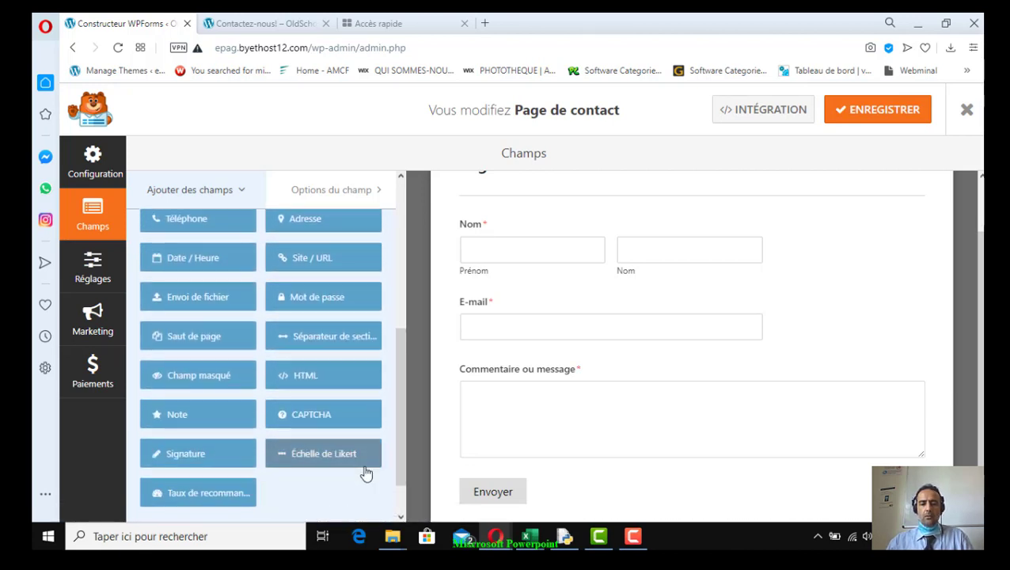
pyautogui.scroll(3, 365, 471)
pyautogui.click(377, 381)
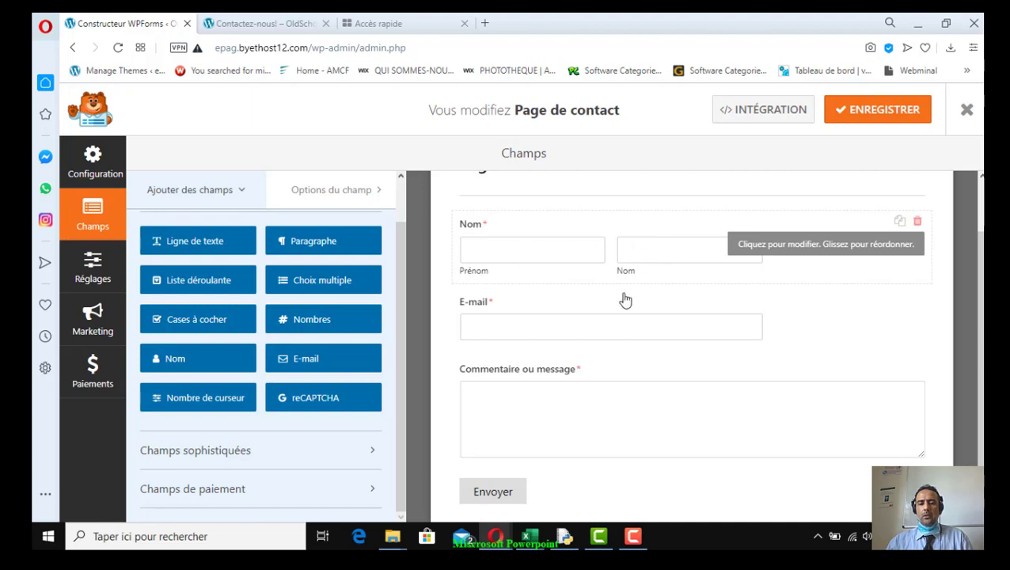
pyautogui.scroll(-1, 527, 453)
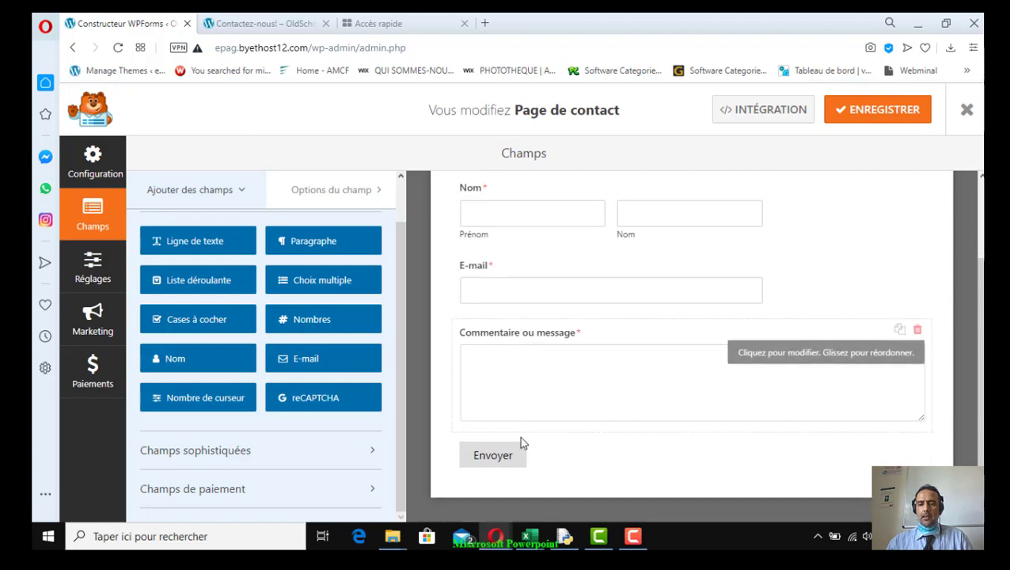
pyautogui.scroll(3, 521, 443)
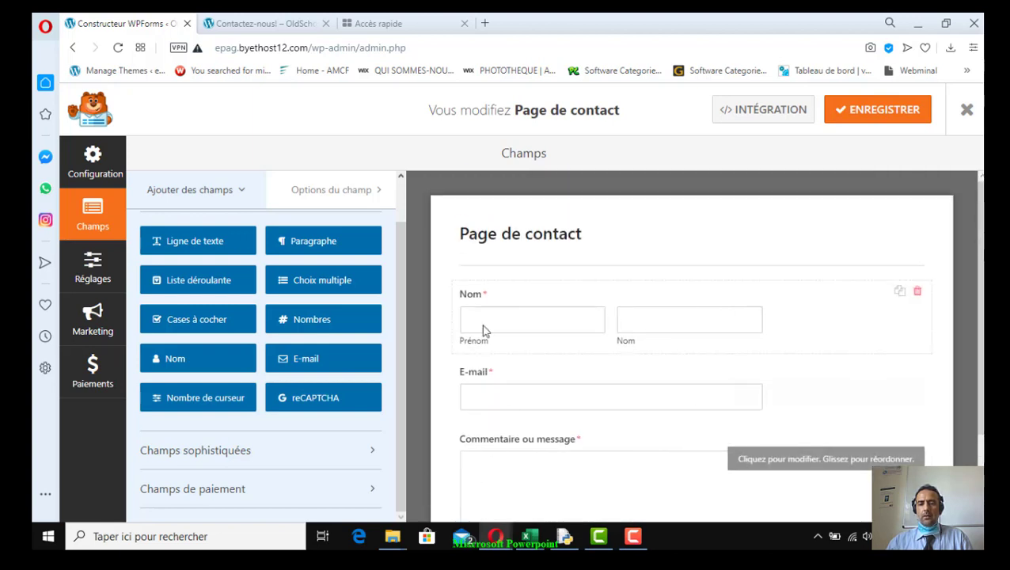
pyautogui.scroll(-3, 519, 467)
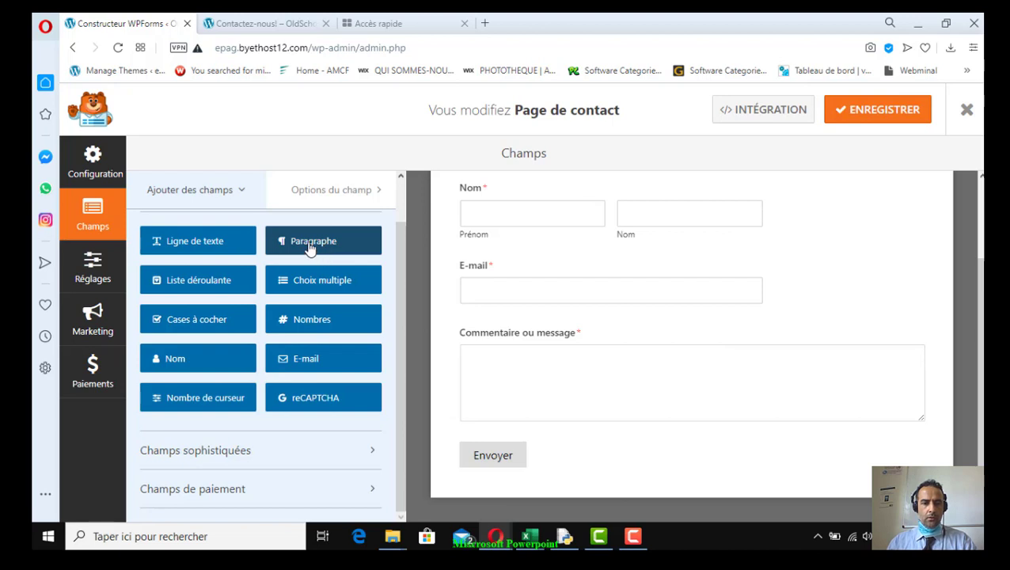
# Add a paragraph field below E-mail and label it 'Adresse'
pyautogui.moveTo(309, 248); pyautogui.dragTo(505, 329)
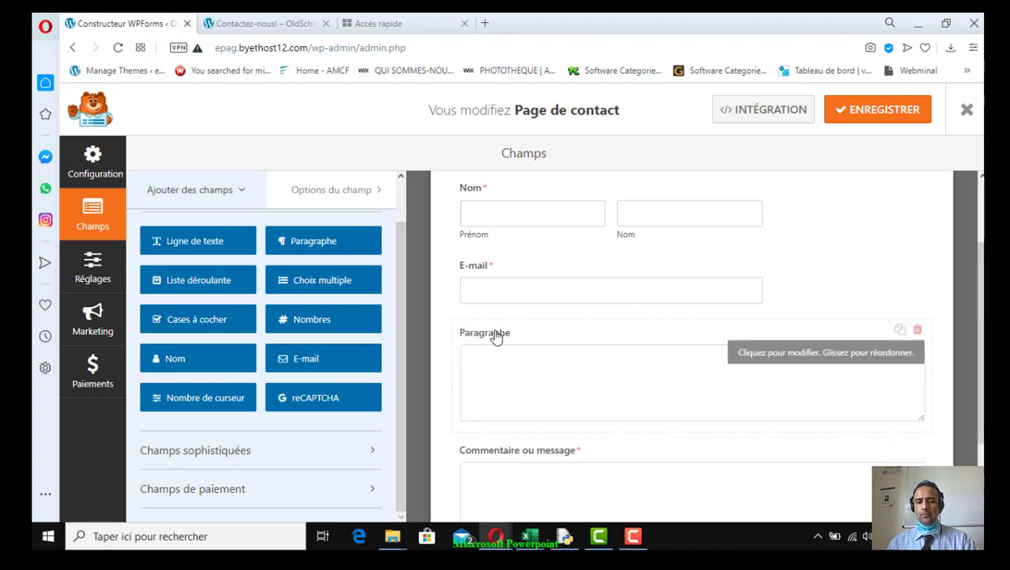
pyautogui.click(500, 337)
pyautogui.moveTo(253, 311); pyautogui.dragTo(132, 314)
pyautogui.write('A')
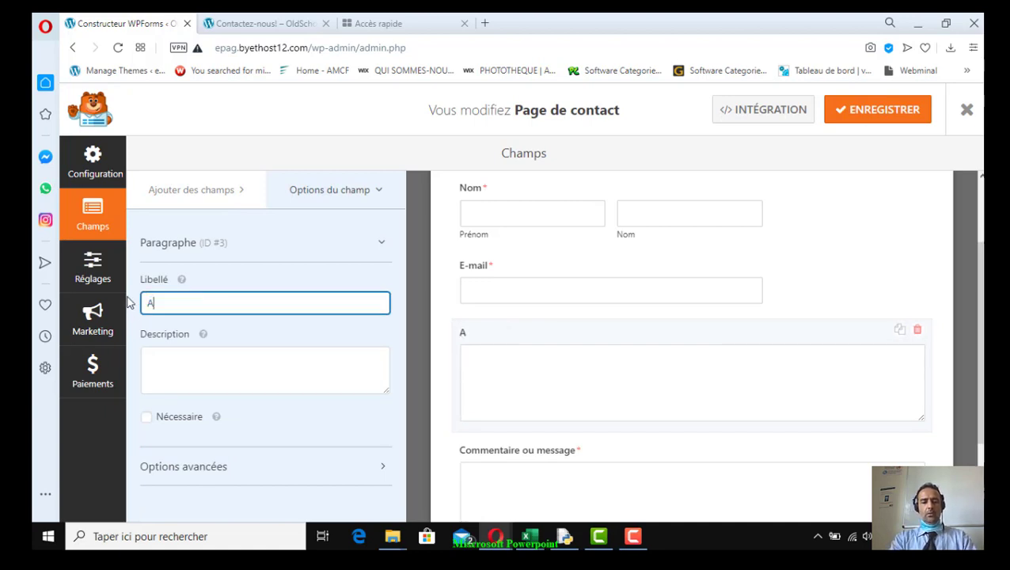
pyautogui.write('dresse:')
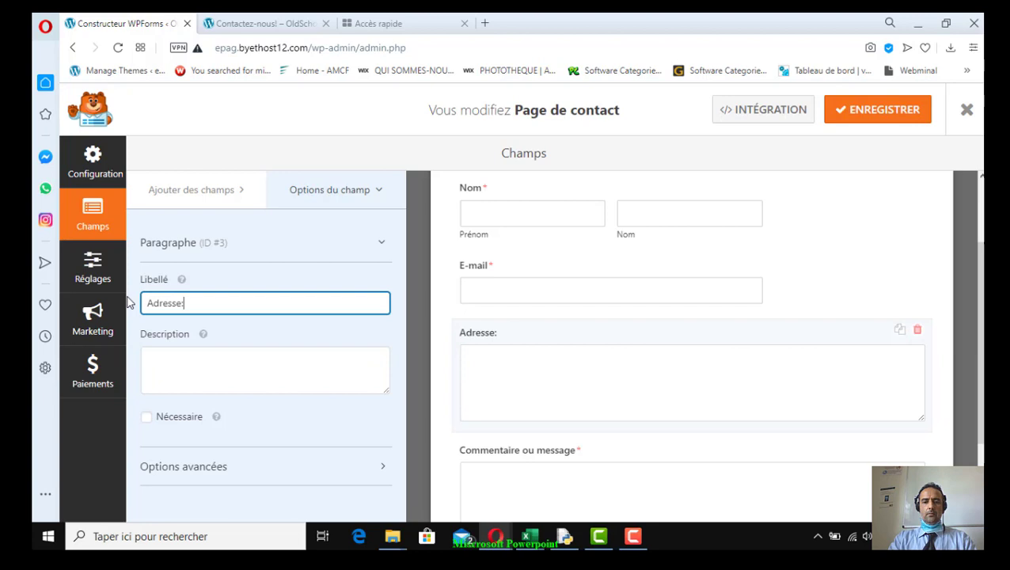
pyautogui.press('BackSpace')
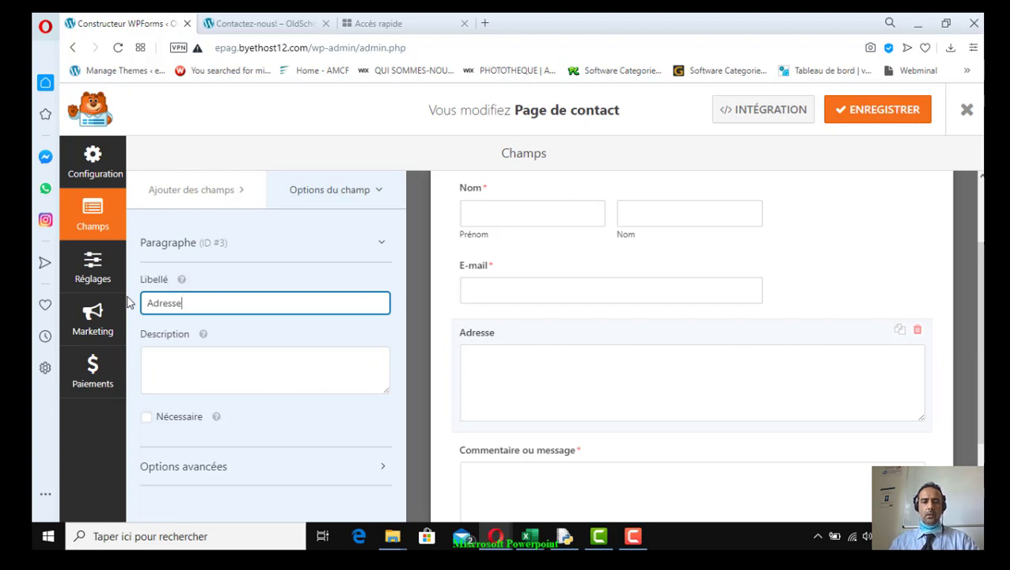
# Leave the Adresse field optional with Nécessaire unchecked
pyautogui.click(149, 421)
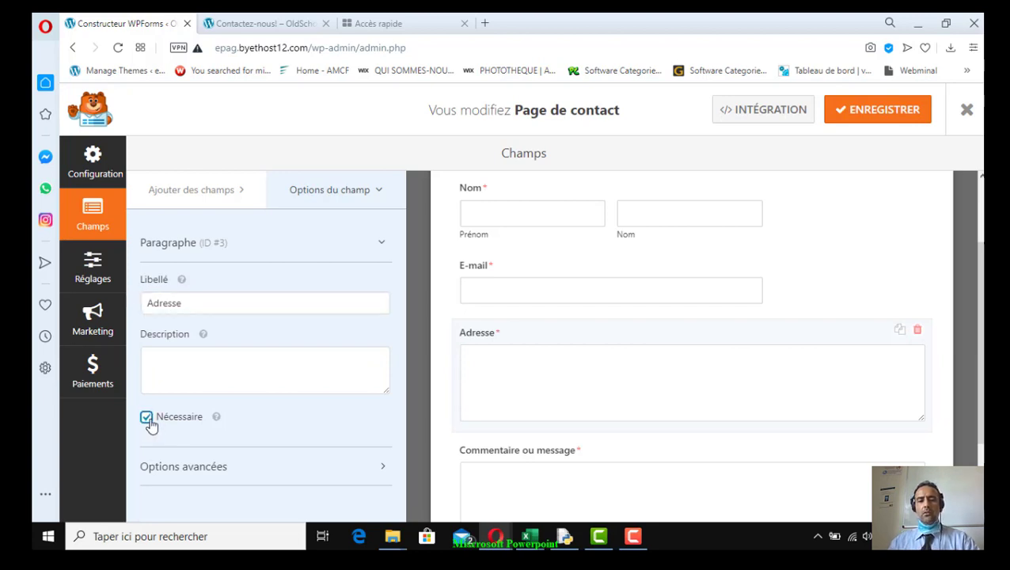
pyautogui.click(149, 424)
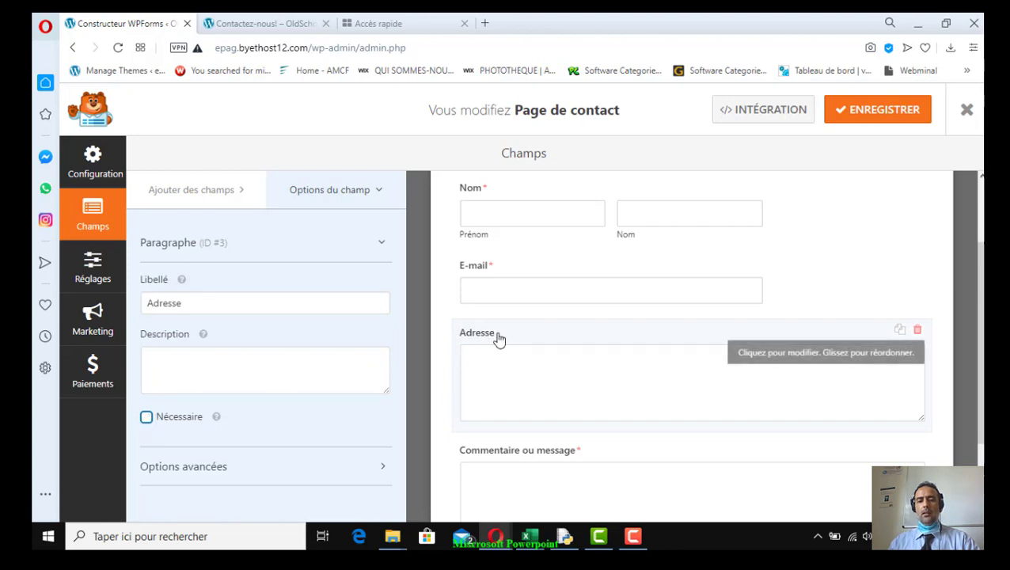
pyautogui.click(147, 418)
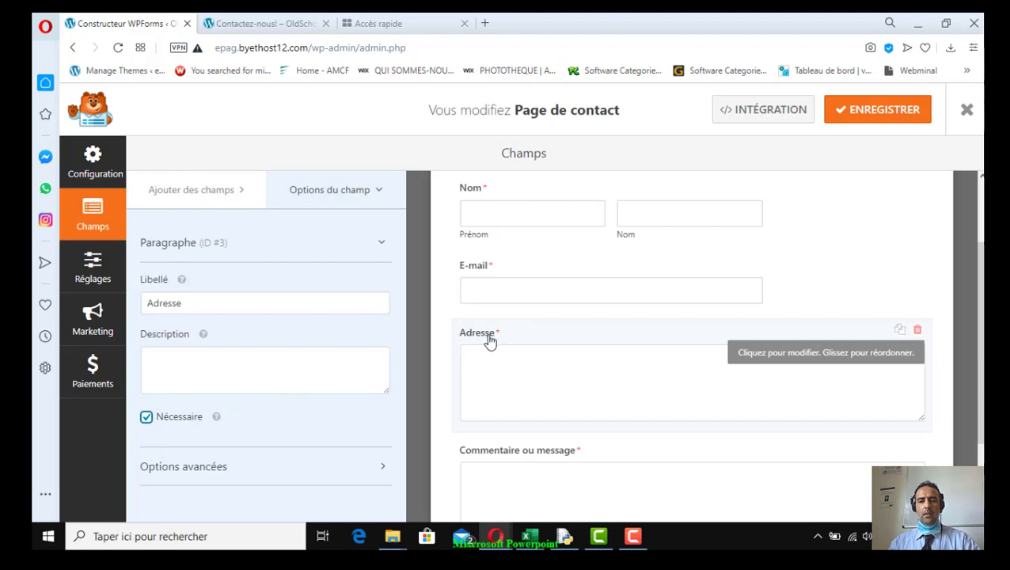
pyautogui.click(148, 419)
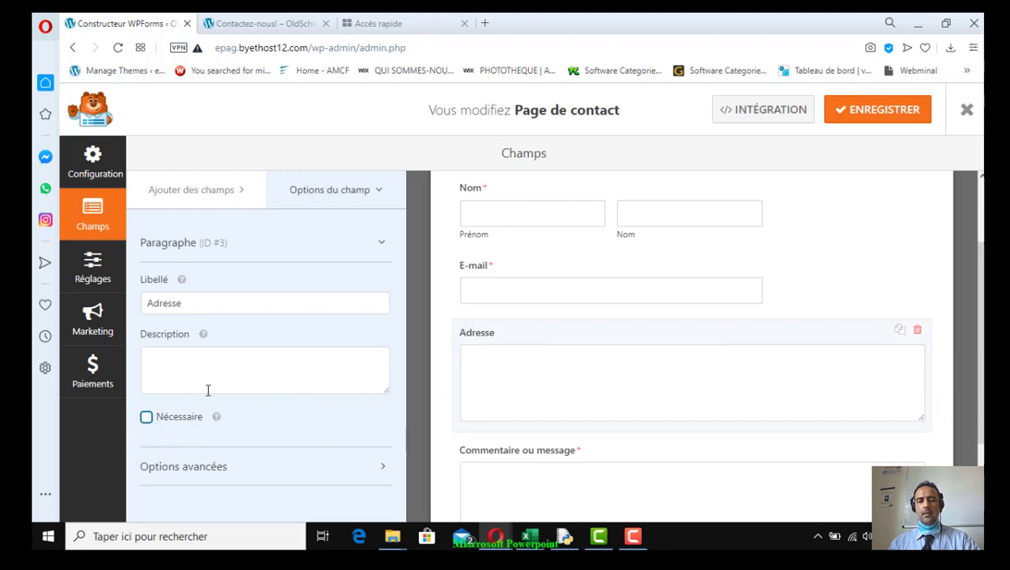
pyautogui.scroll(-1, 531, 448)
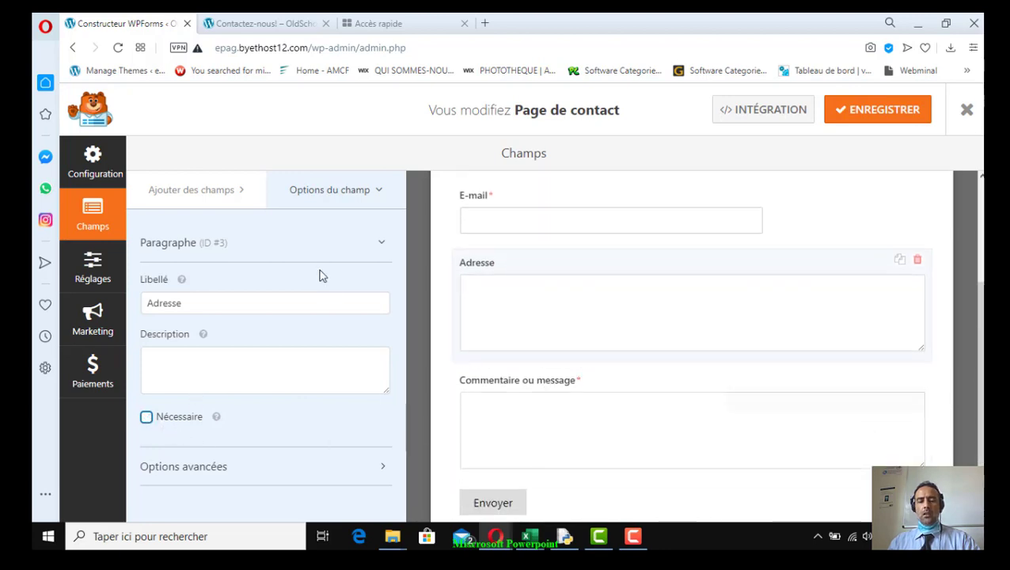
pyautogui.click(197, 198)
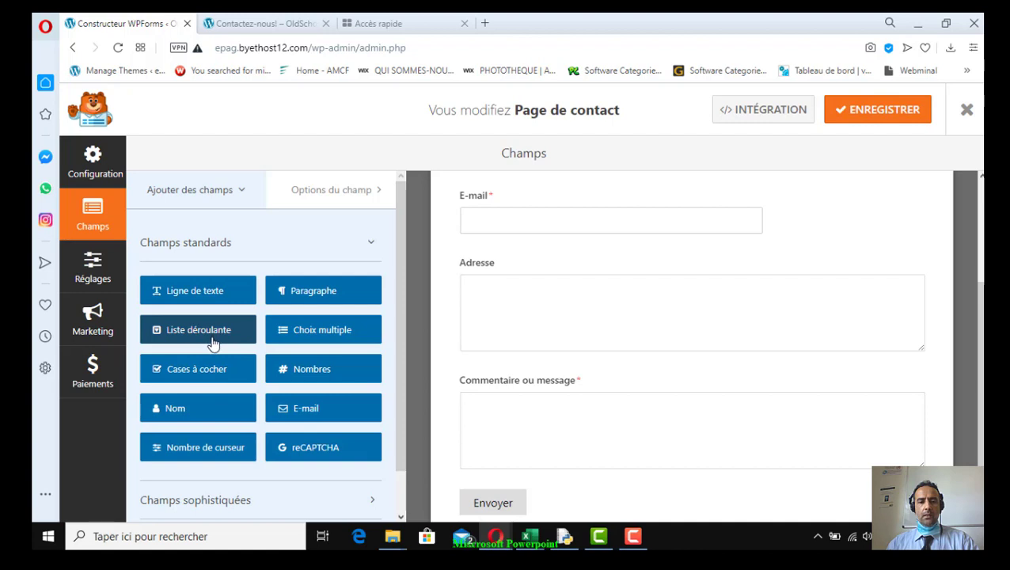
# Add a dropdown below Adresse labelled 'Région/Ville' and select its Premier choix text
pyautogui.moveTo(176, 343); pyautogui.dragTo(497, 380)
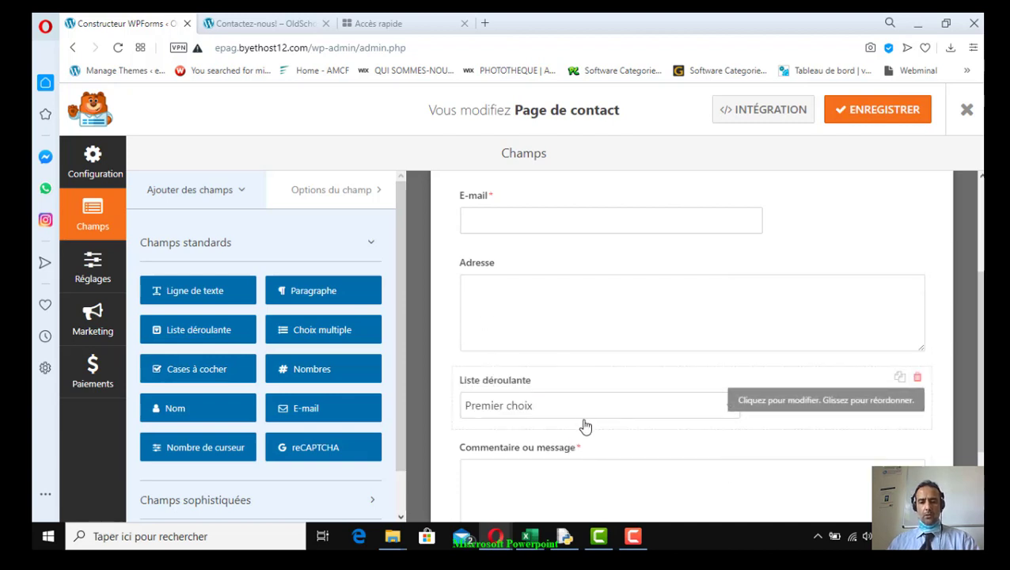
pyautogui.click(492, 383)
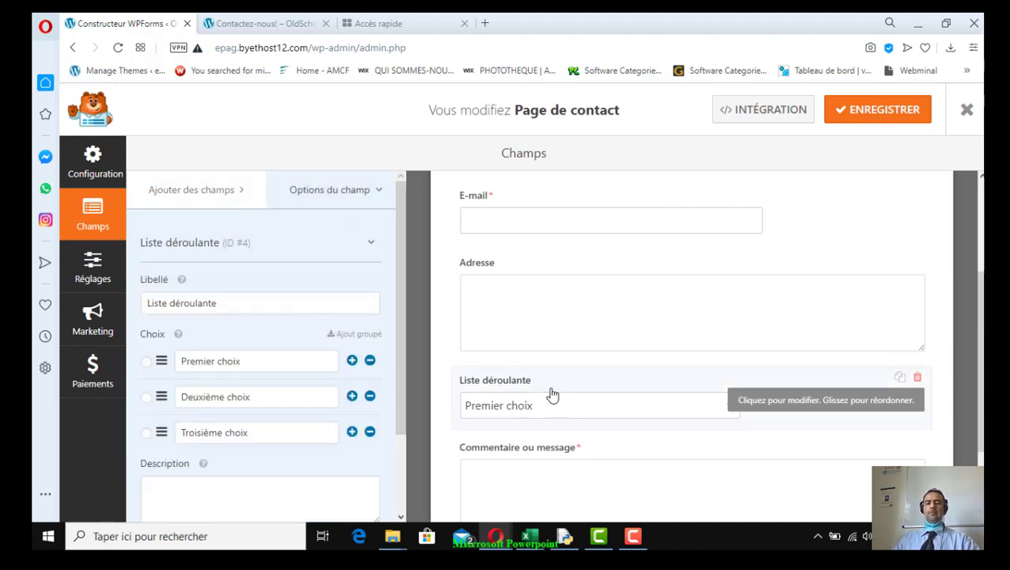
pyautogui.tripleClick(227, 302)
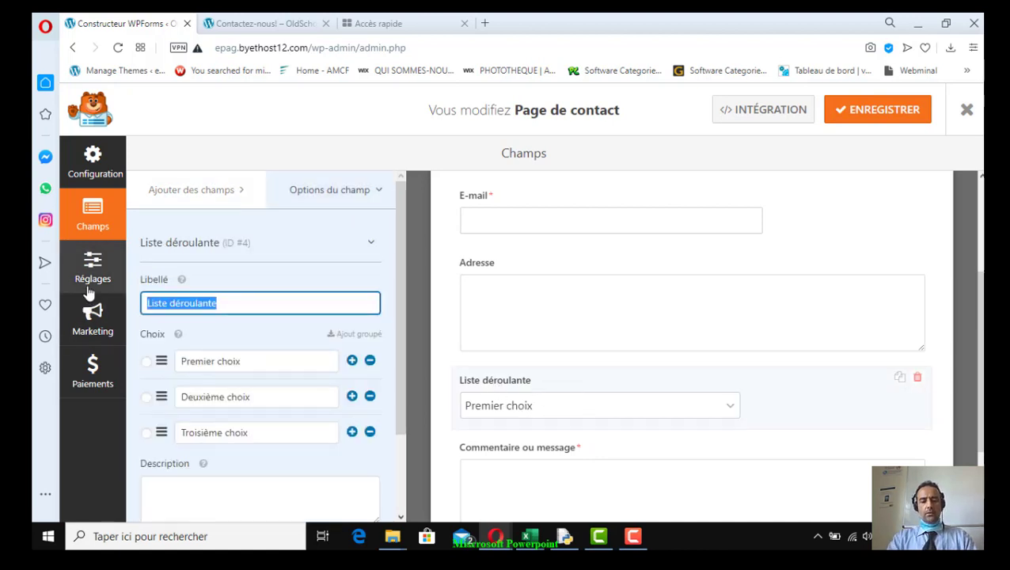
pyautogui.write('V')
pyautogui.press('BackSpace')
pyautogui.write('Région')
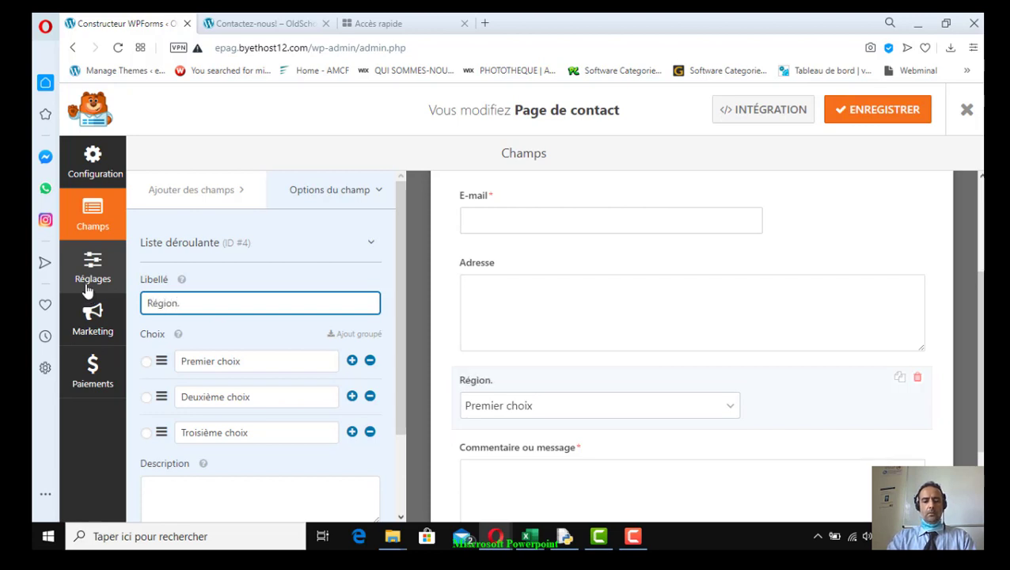
pyautogui.write('/Ville')
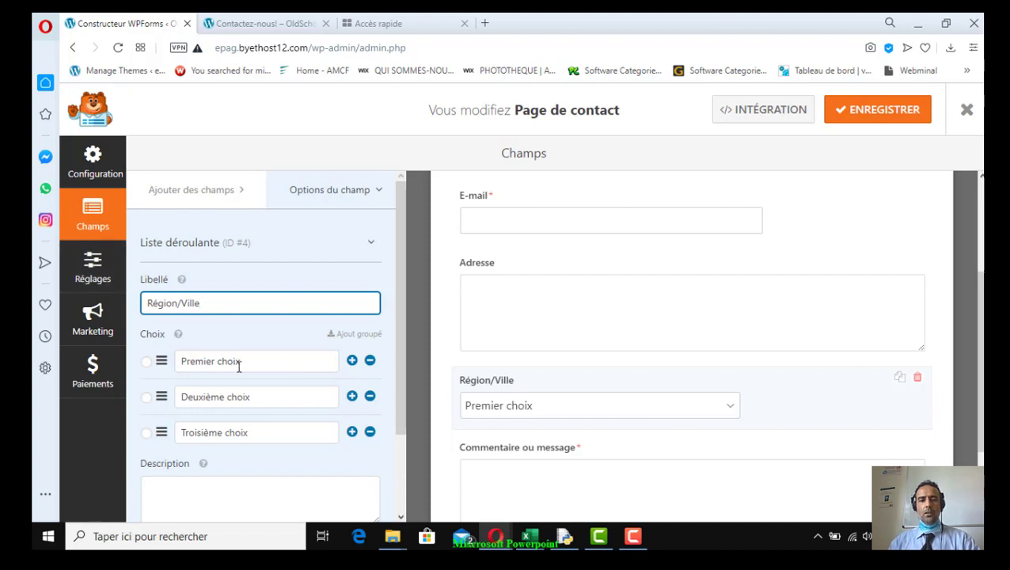
pyautogui.click(238, 364)
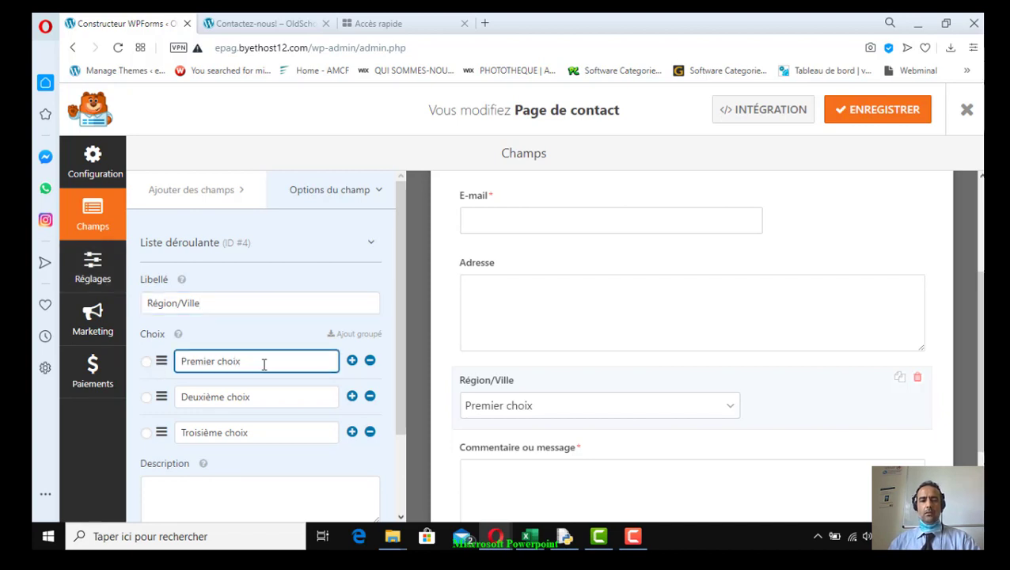
pyautogui.moveTo(265, 364); pyautogui.dragTo(166, 361)
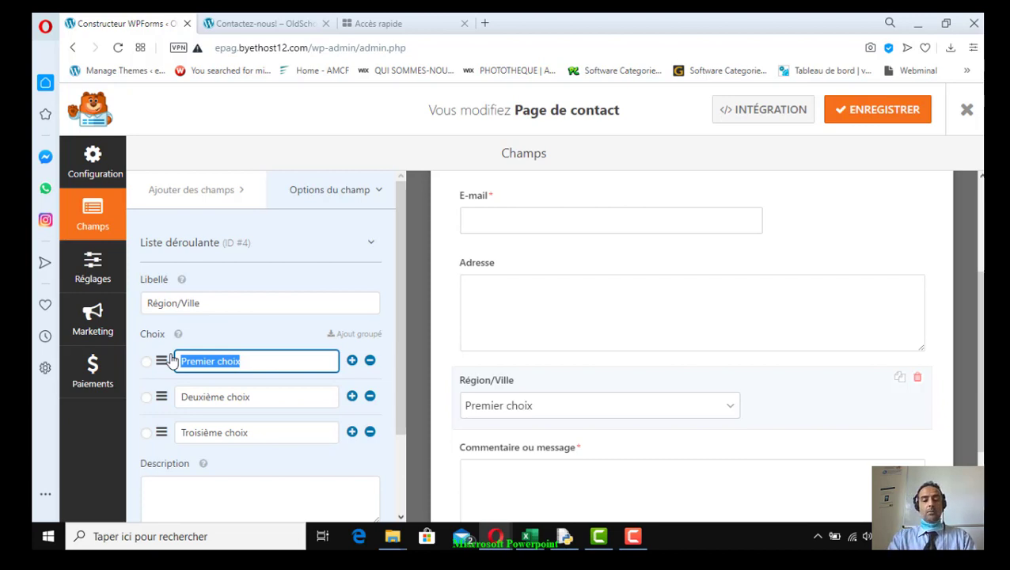
# Rename the first three choices to Rabat/Salé/Kénitra, Grand casablanca and Tanger/Tetouan
pyautogui.write('Rabat/Salé/Kanitra')
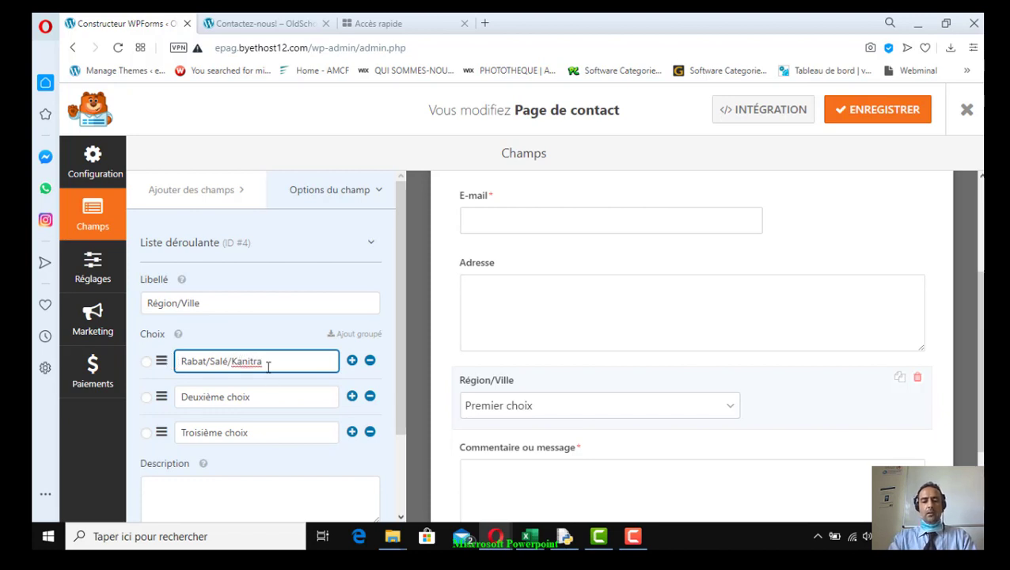
pyautogui.press('Left')
pyautogui.press('Left')
pyautogui.press('Left')
pyautogui.press('Left')
pyautogui.press('Left')
pyautogui.press('BackSpace')
pyautogui.write('é')
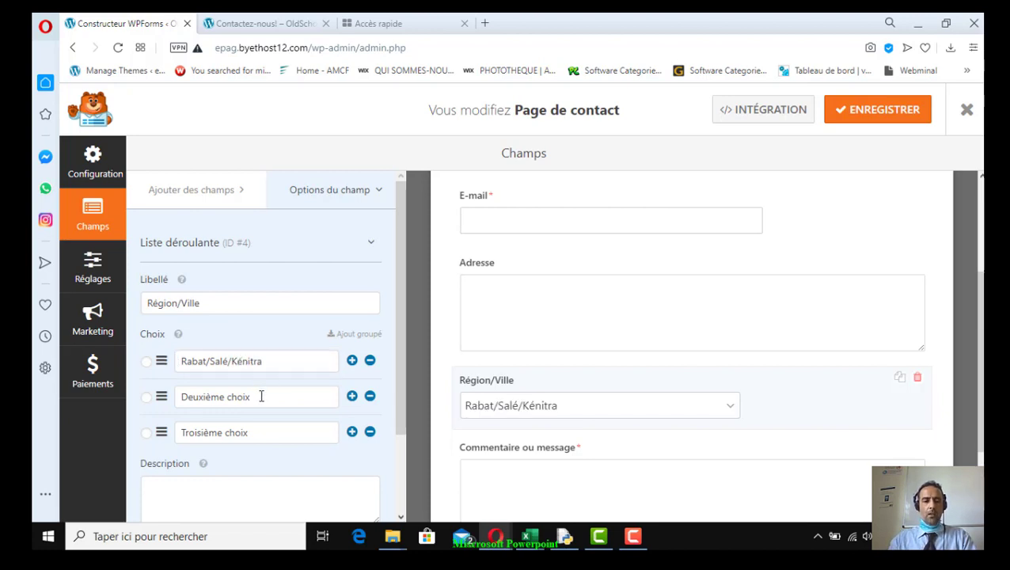
pyautogui.click(262, 396)
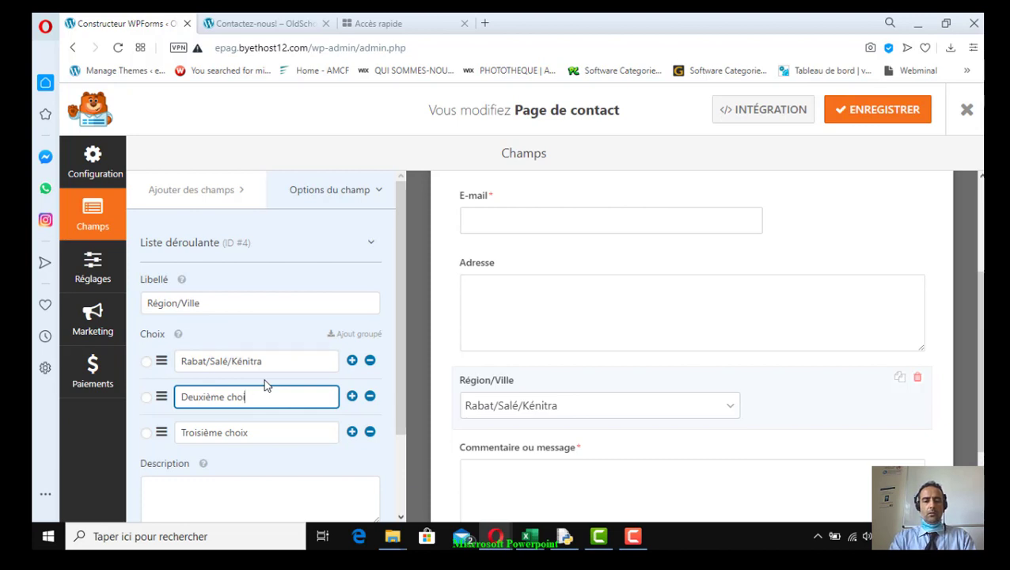
pyautogui.press('BackSpace')
pyautogui.press('BackSpace')
pyautogui.press('BackSpace')
pyautogui.press('BackSpace')
pyautogui.press('BackSpace')
pyautogui.press('BackSpace')
pyautogui.press('BackSpace')
pyautogui.press('BackSpace')
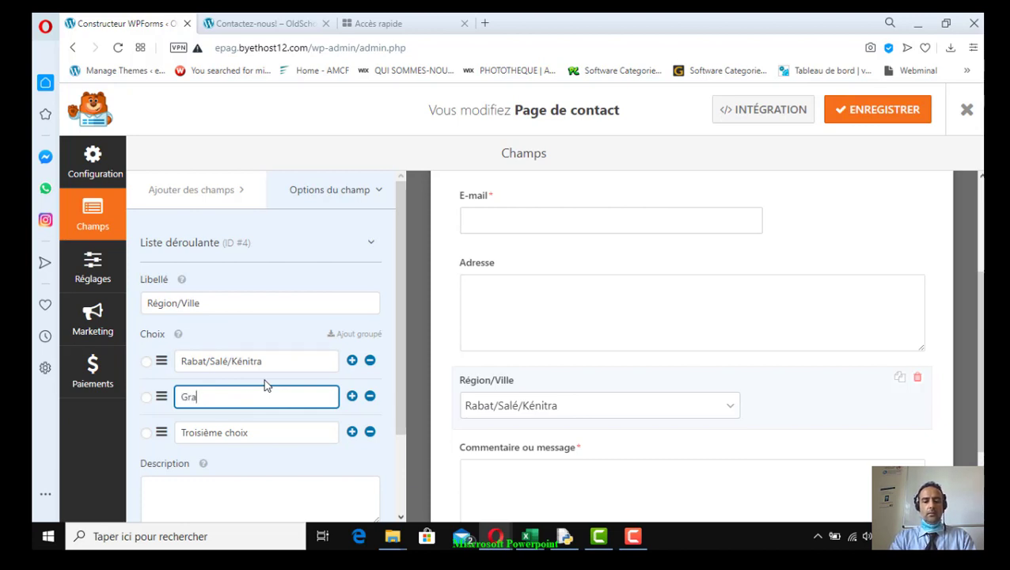
pyautogui.write('Grand casablanca')
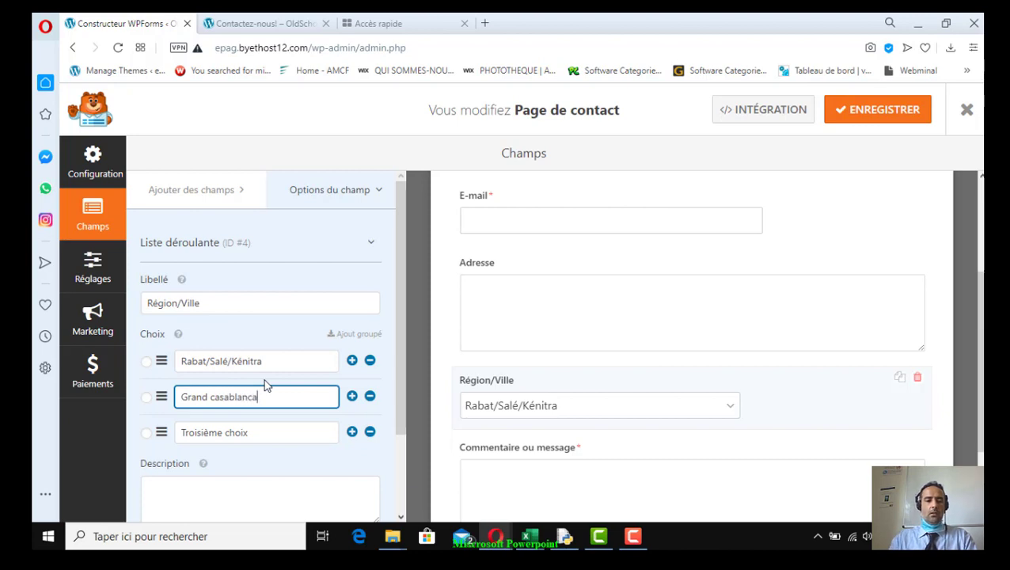
pyautogui.moveTo(264, 431); pyautogui.dragTo(171, 435)
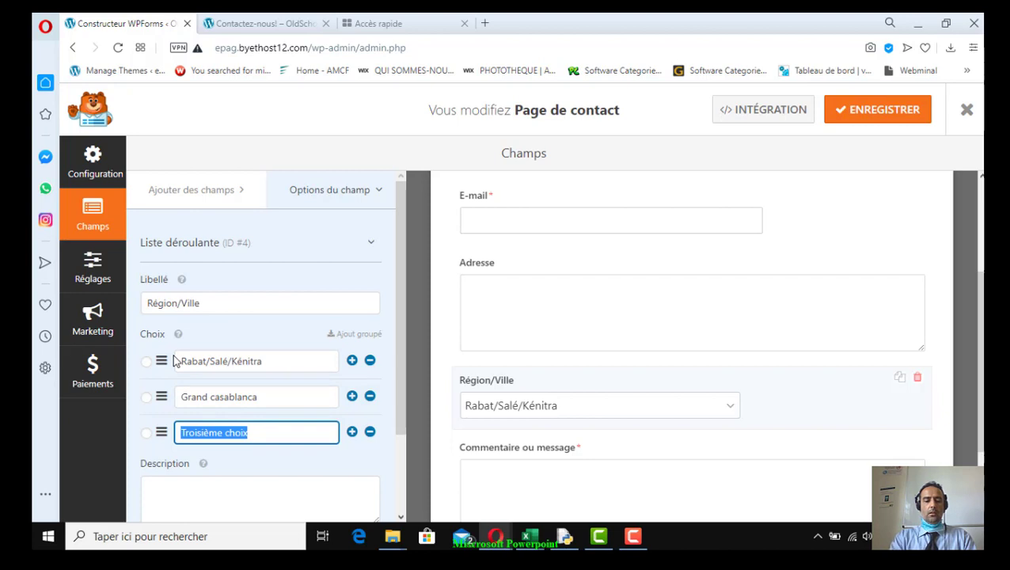
pyautogui.write('Tanger/Te')
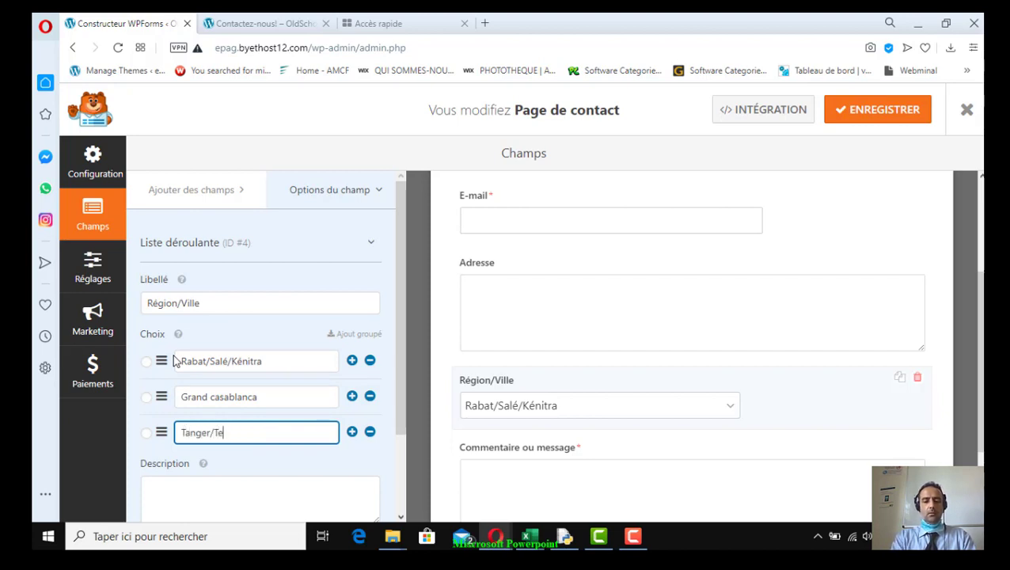
pyautogui.write('touan')
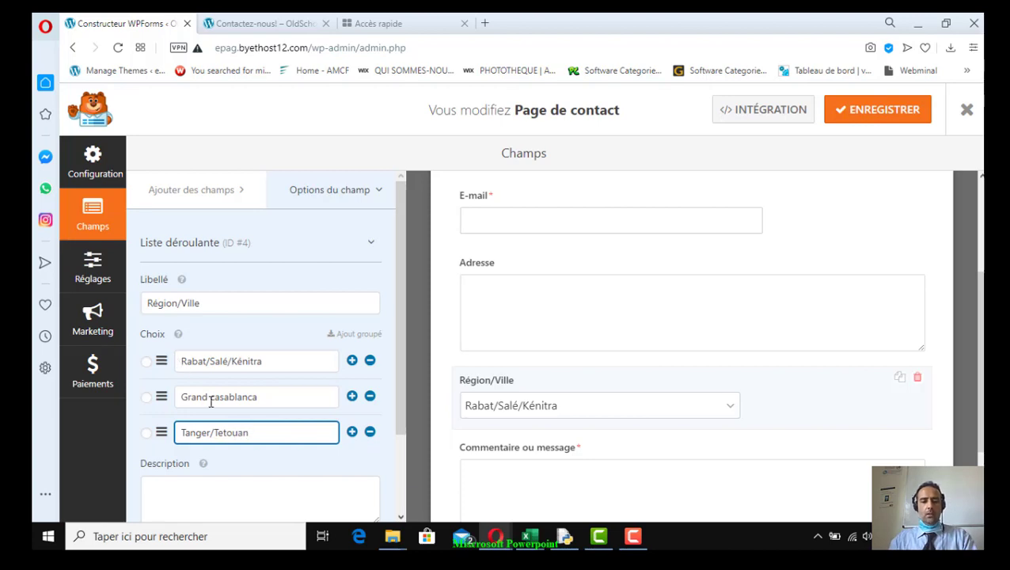
# Add fourth and fifth choices, Oriental and Marrakech / Agadir
pyautogui.scroll(-1, 308, 442)
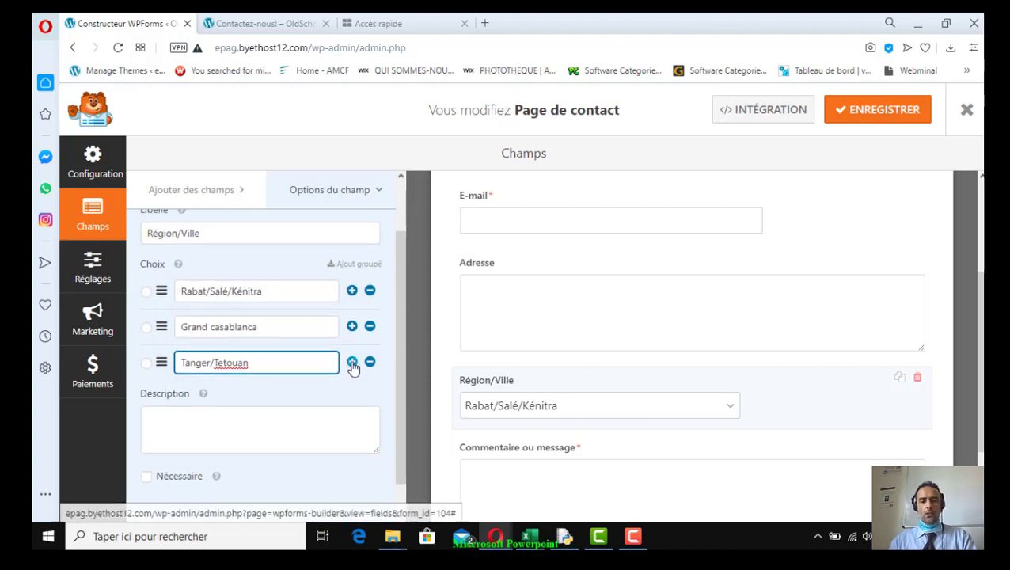
pyautogui.rightClick(225, 363)
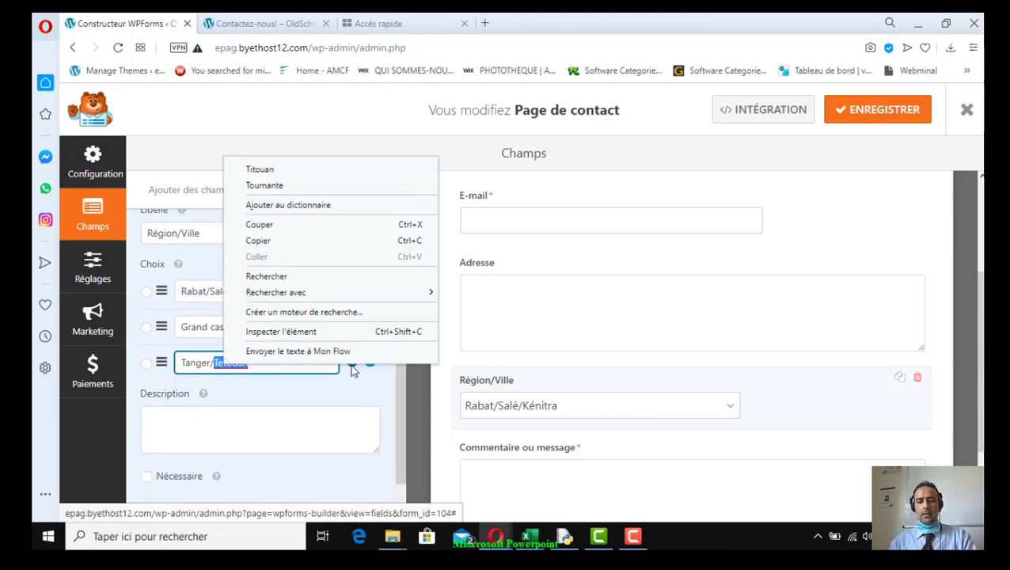
pyautogui.press('Escape')
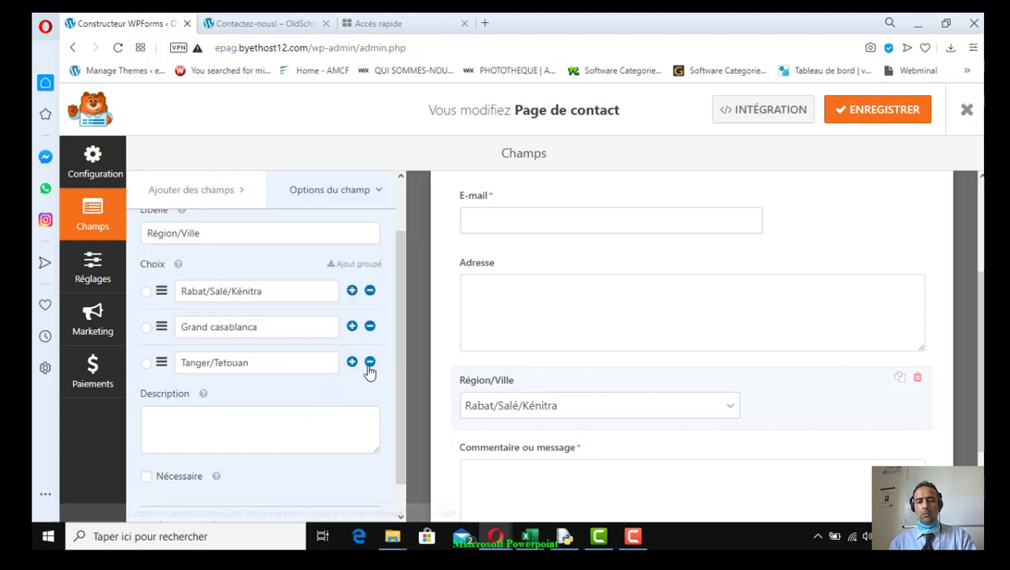
pyautogui.click(352, 362)
pyautogui.click(252, 398)
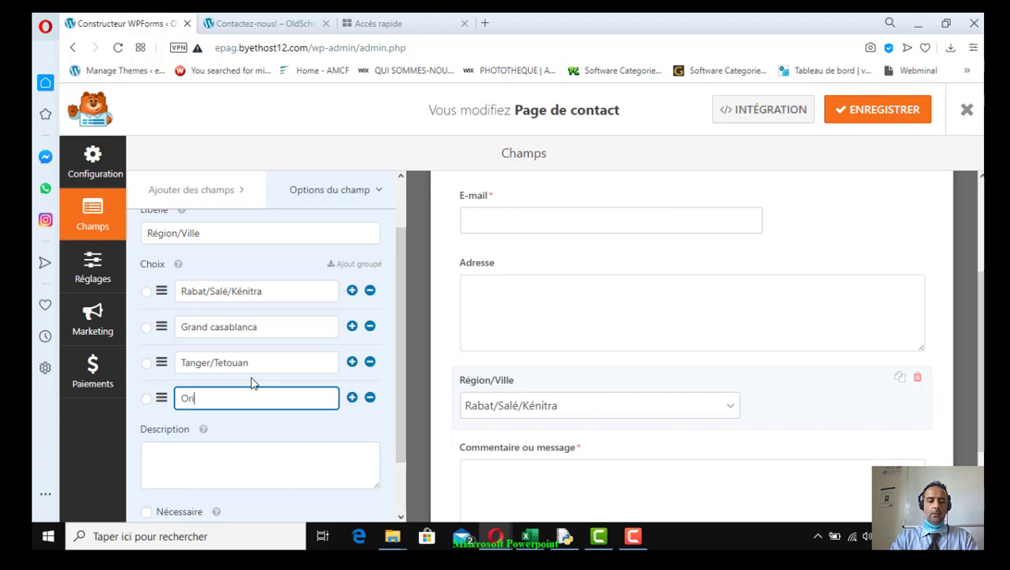
pyautogui.click(352, 397)
pyautogui.click(295, 433)
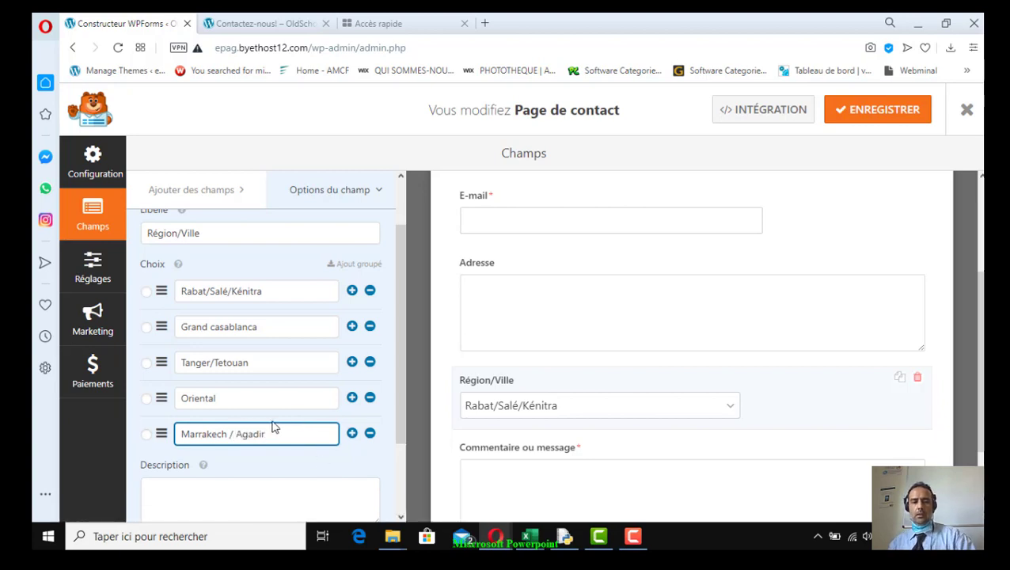
pyautogui.scroll(-2, 273, 423)
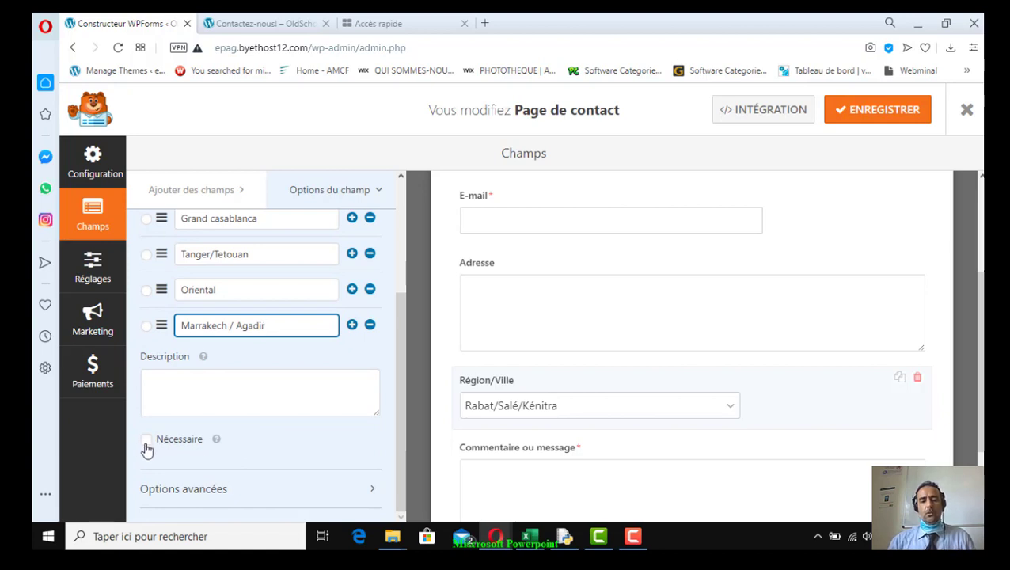
# Make the Région/Ville field required (Nécessaire) and save the form
pyautogui.click(147, 443)
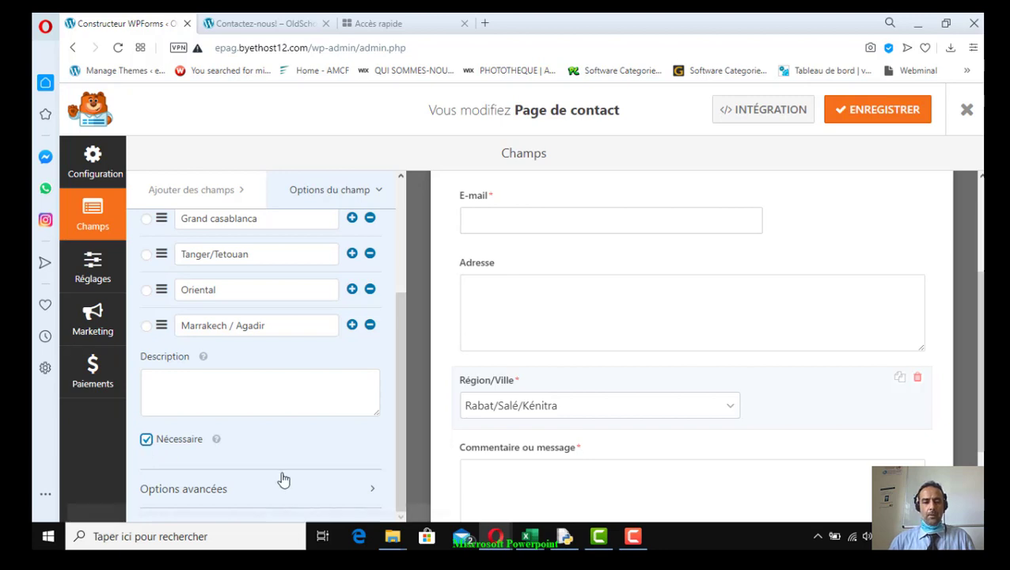
pyautogui.scroll(3, 311, 488)
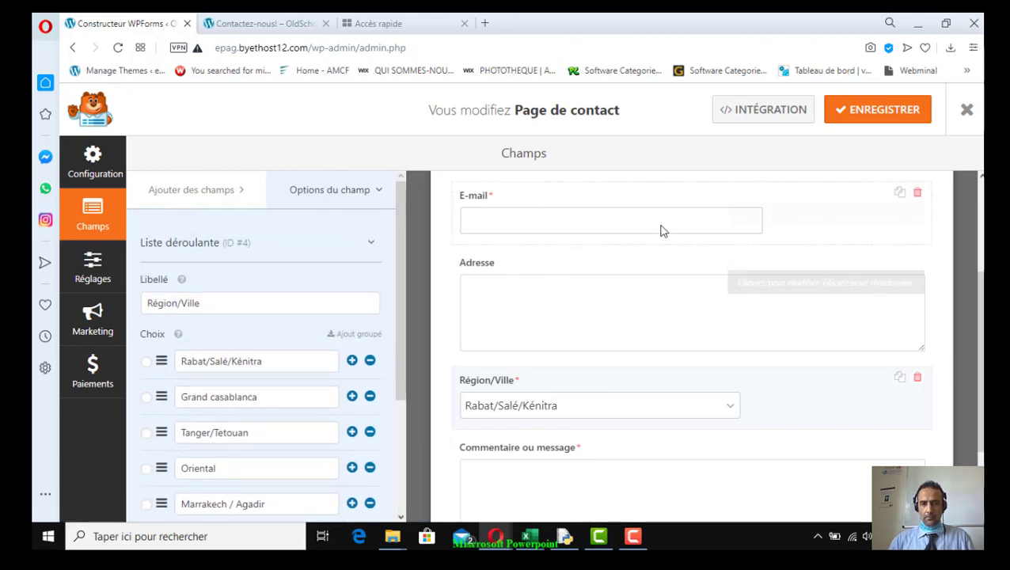
pyautogui.click(882, 118)
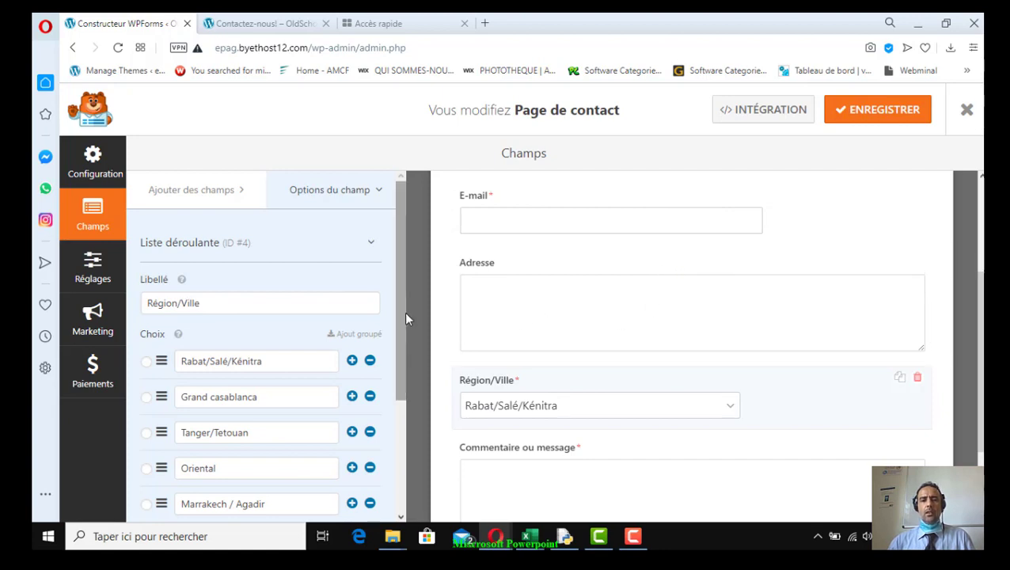
# Review the form's general settings: name, description, CSS class, and the Envoyer and Envoi... labels
pyautogui.click(94, 277)
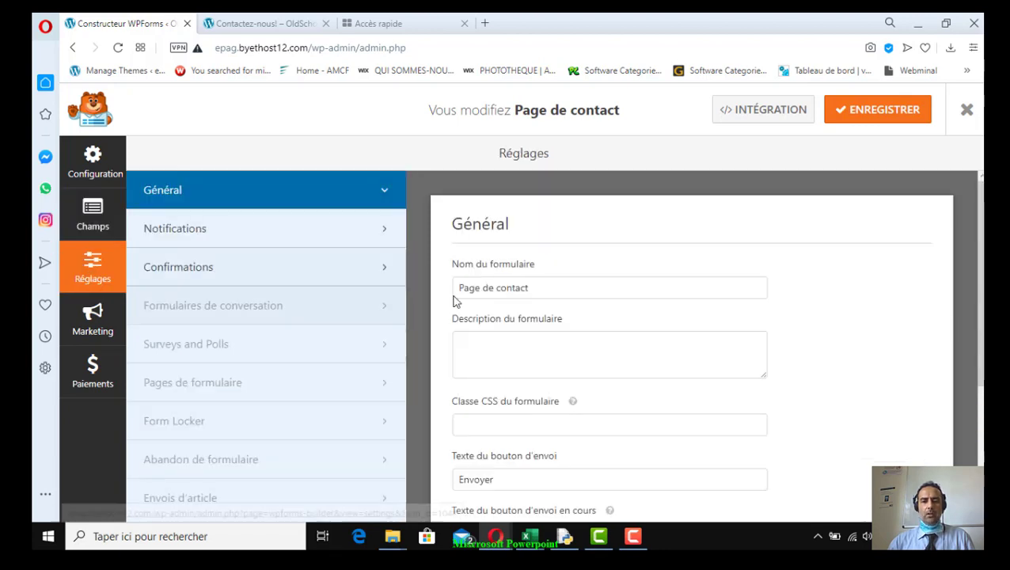
pyautogui.click(545, 288)
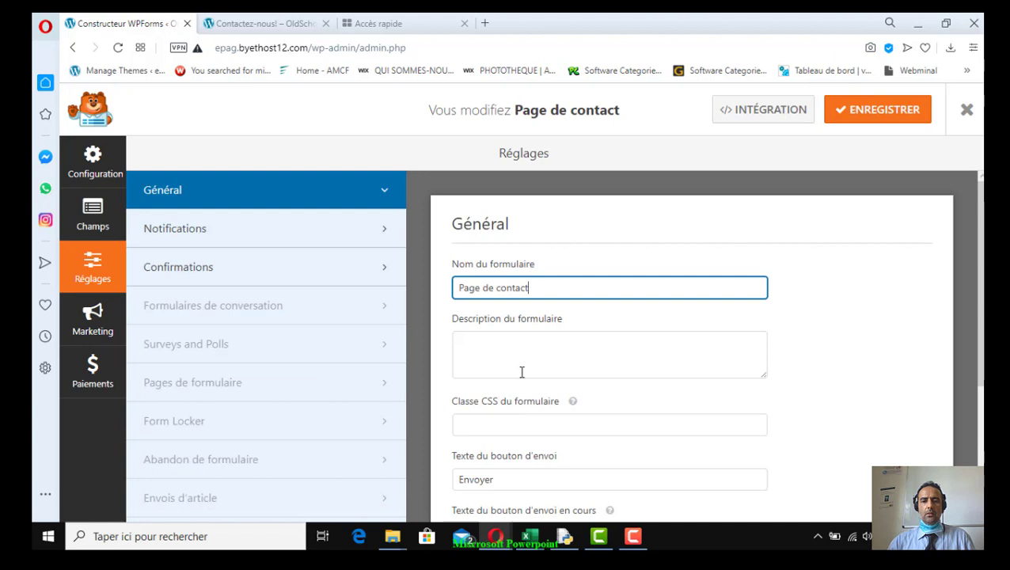
pyautogui.click(469, 352)
pyautogui.scroll(-3, 575, 406)
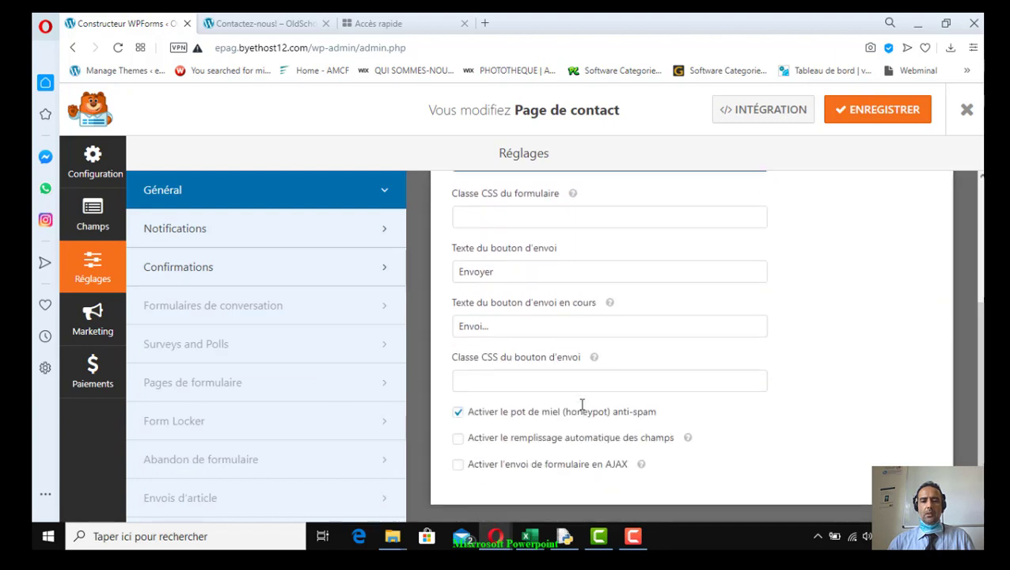
pyautogui.click(471, 220)
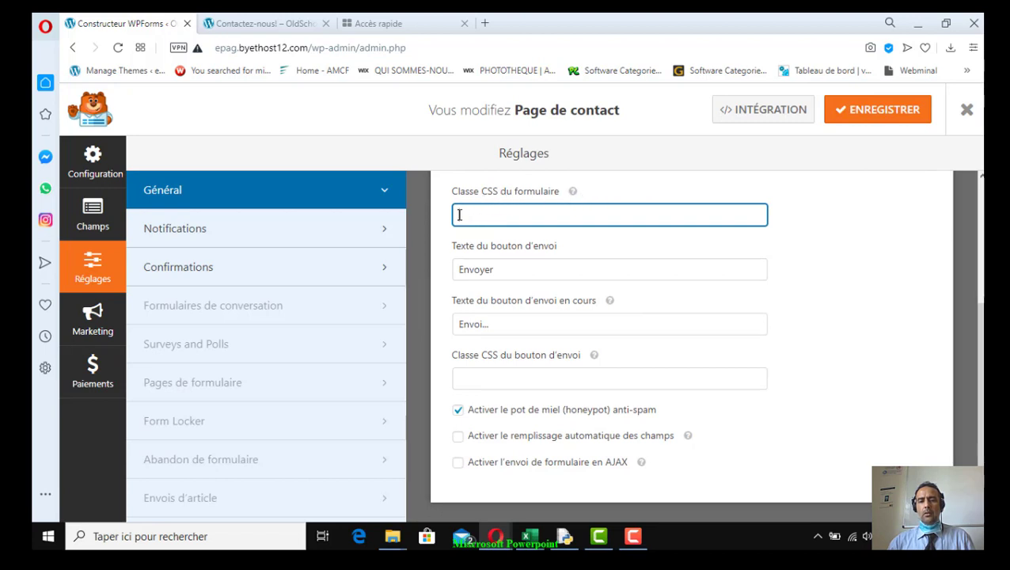
pyautogui.moveTo(453, 191); pyautogui.dragTo(506, 193)
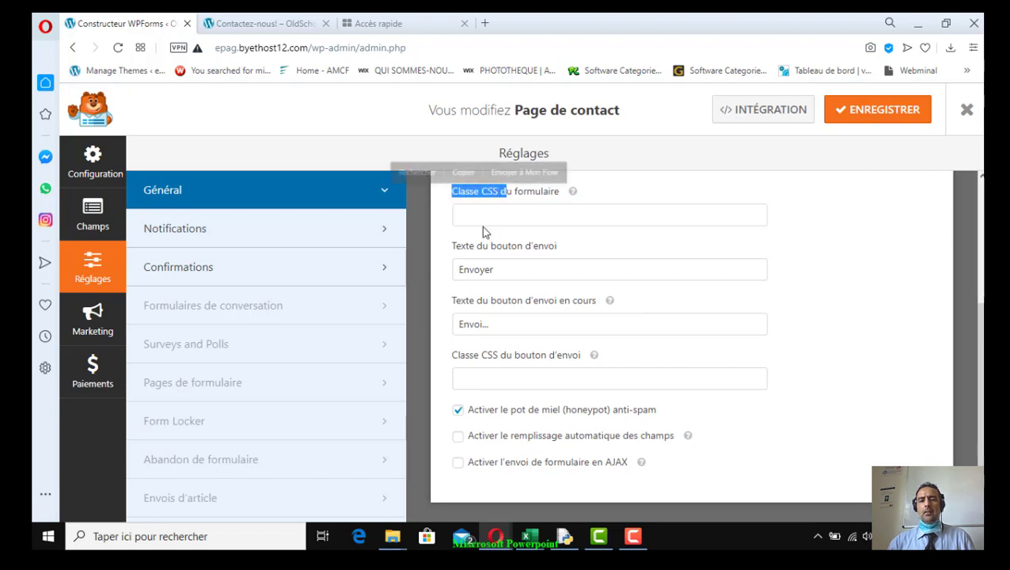
pyautogui.click(467, 215)
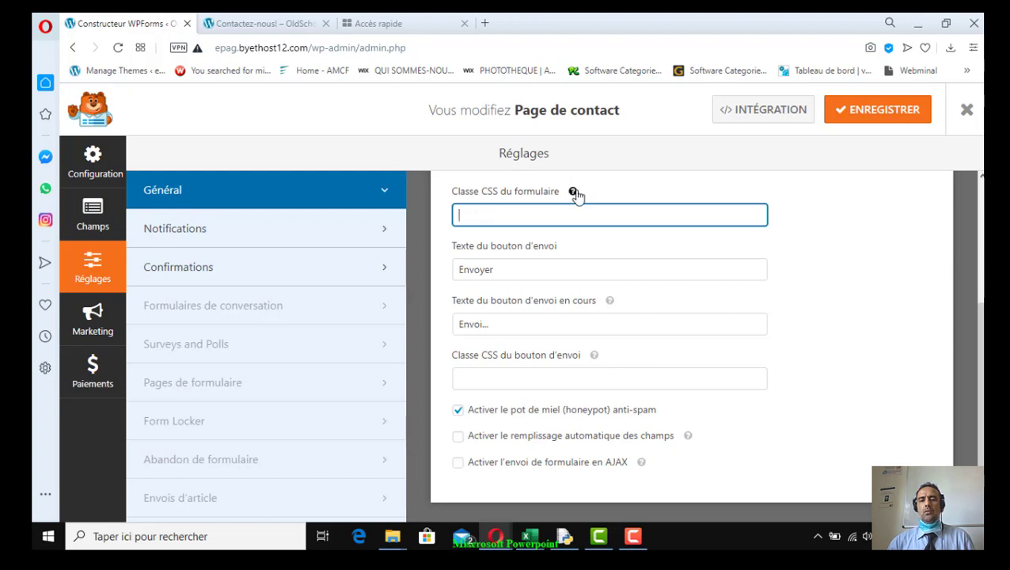
pyautogui.moveTo(575, 193)
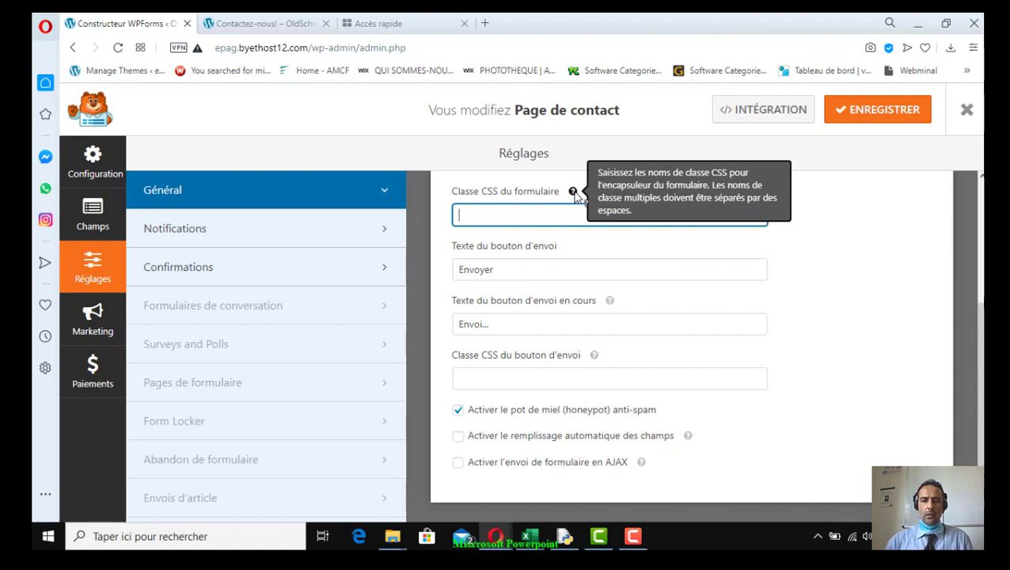
pyautogui.moveTo(518, 270); pyautogui.dragTo(446, 274)
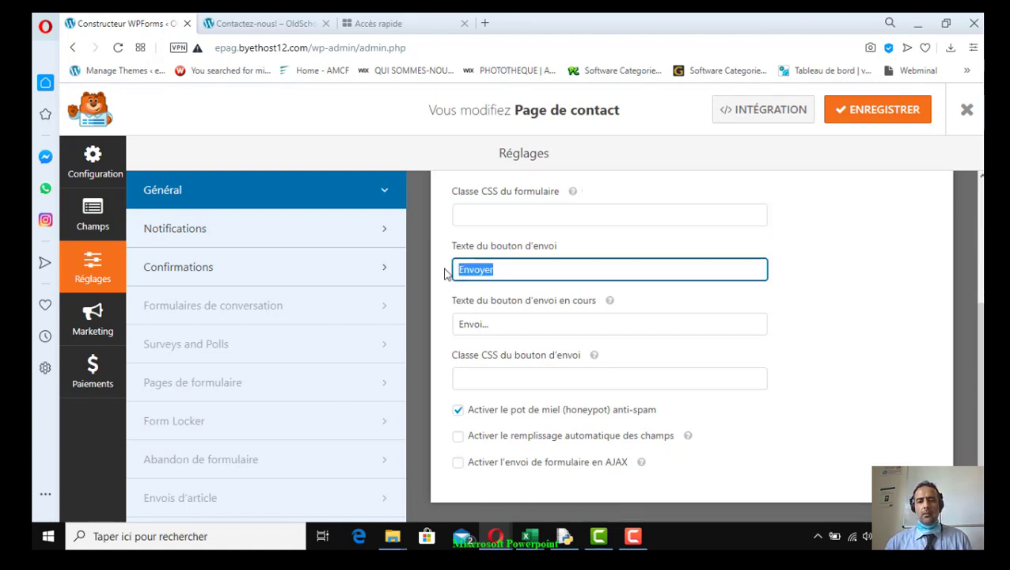
pyautogui.click(541, 318)
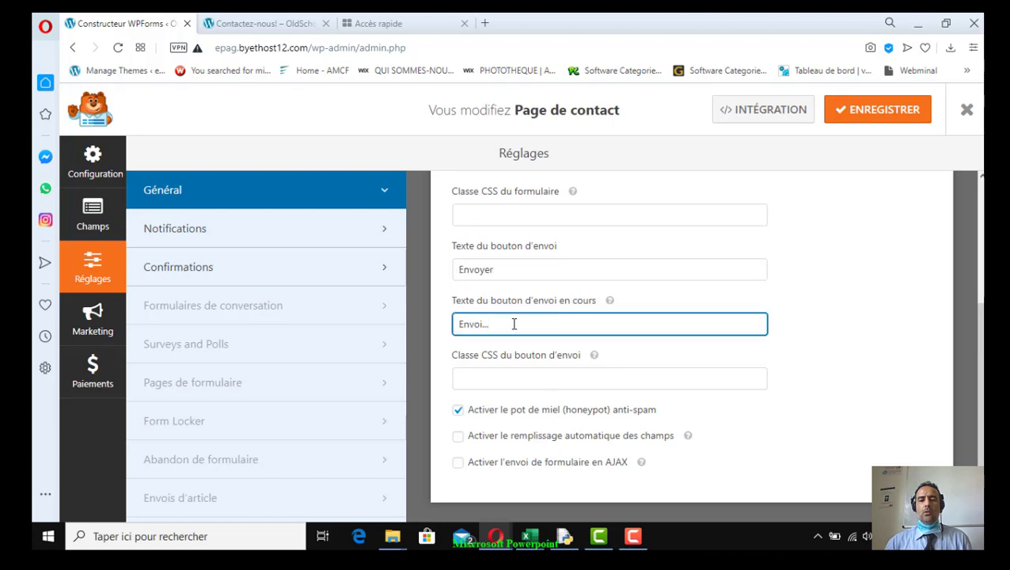
pyautogui.moveTo(498, 324); pyautogui.dragTo(446, 329)
pyautogui.moveTo(510, 327); pyautogui.dragTo(456, 331)
pyautogui.scroll(-1, 548, 405)
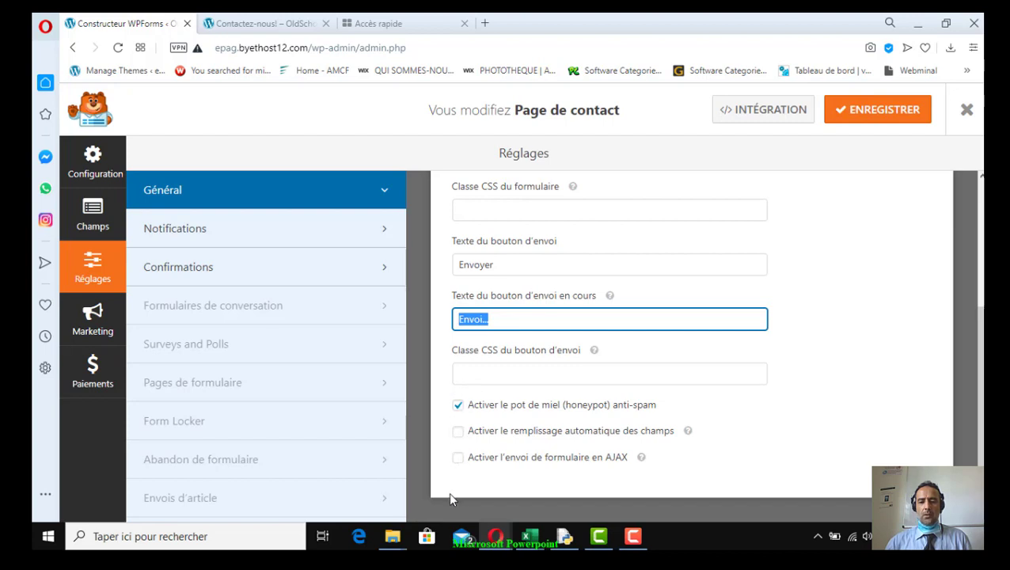
# Enable automatic field autofill, leaving AJAX form submission turned off
pyautogui.click(458, 432)
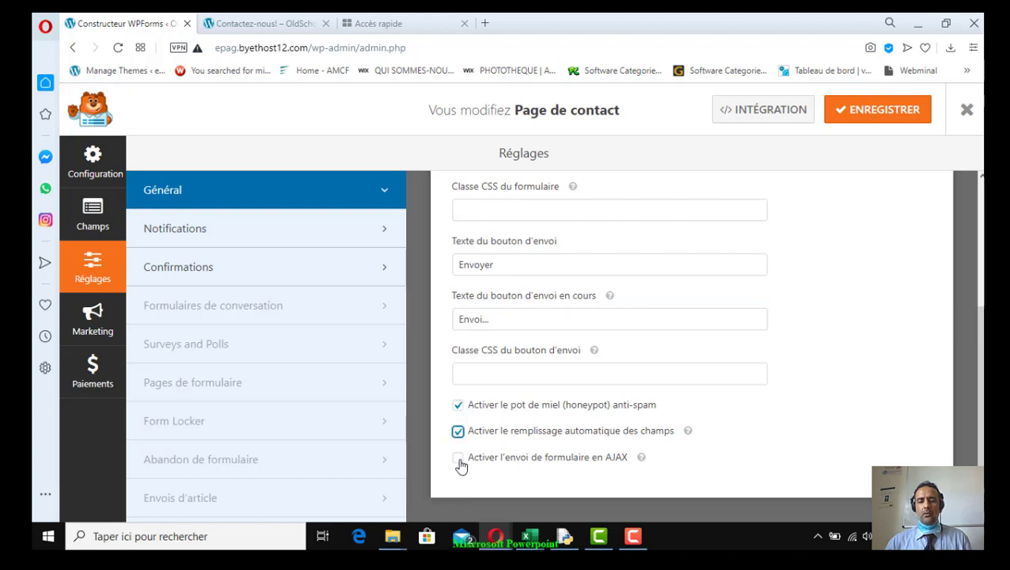
pyautogui.click(459, 461)
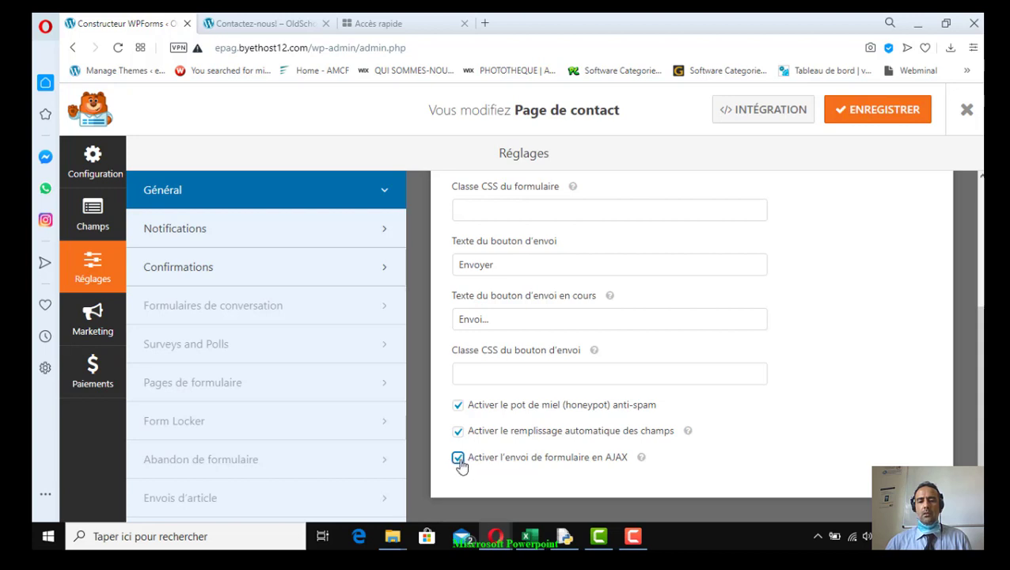
pyautogui.click(459, 463)
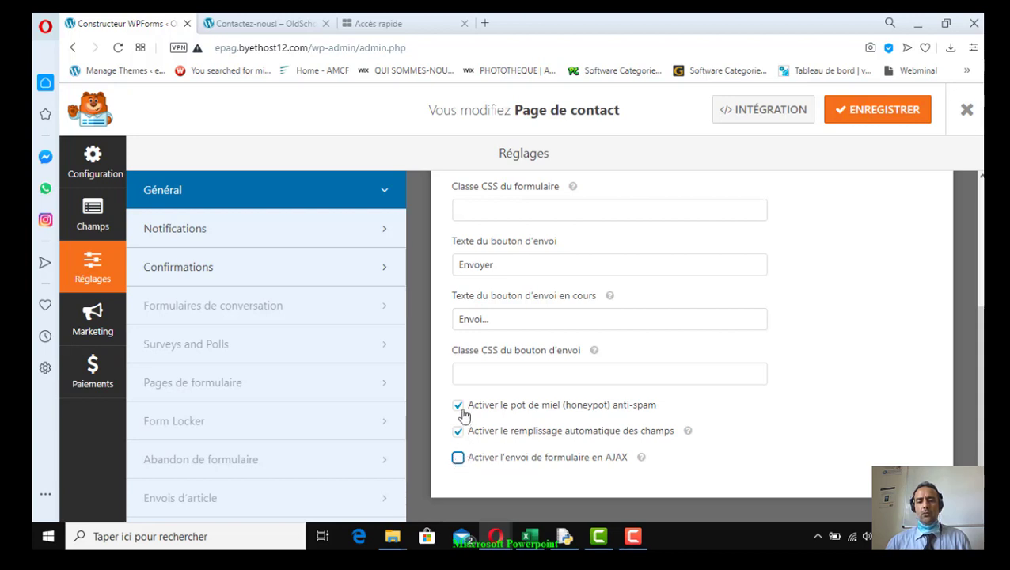
pyautogui.moveTo(688, 434)
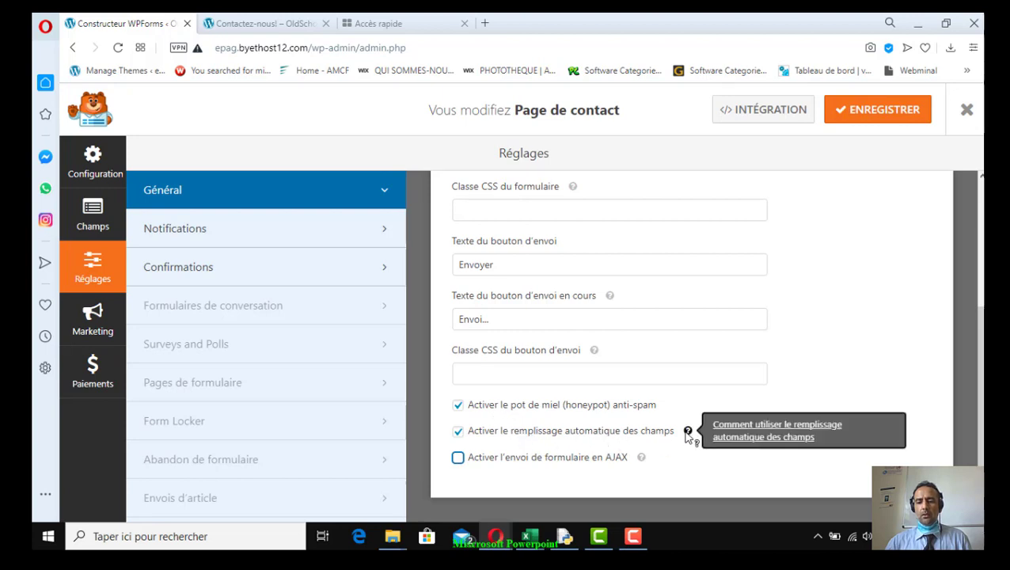
pyautogui.moveTo(641, 459)
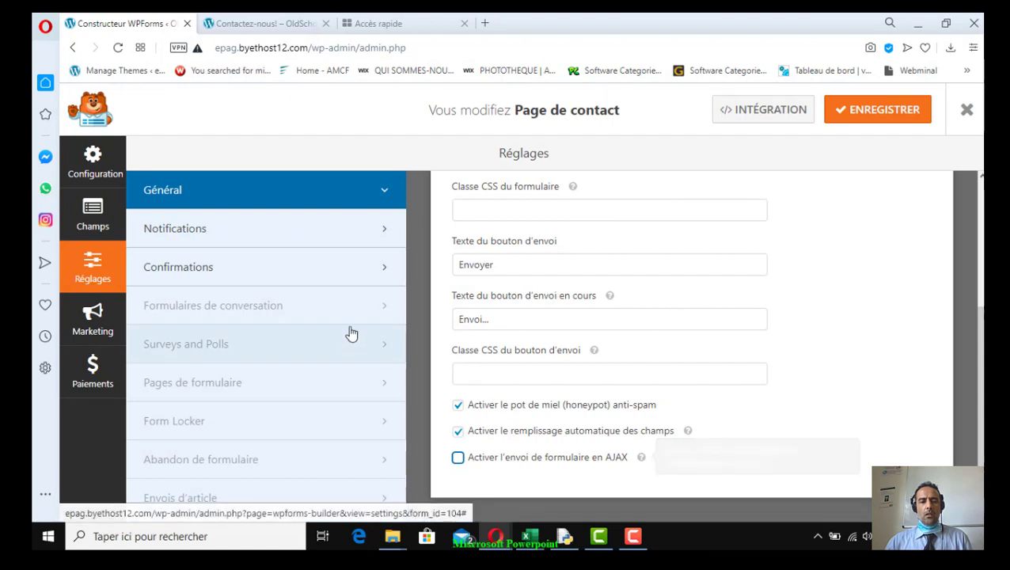
pyautogui.click(266, 234)
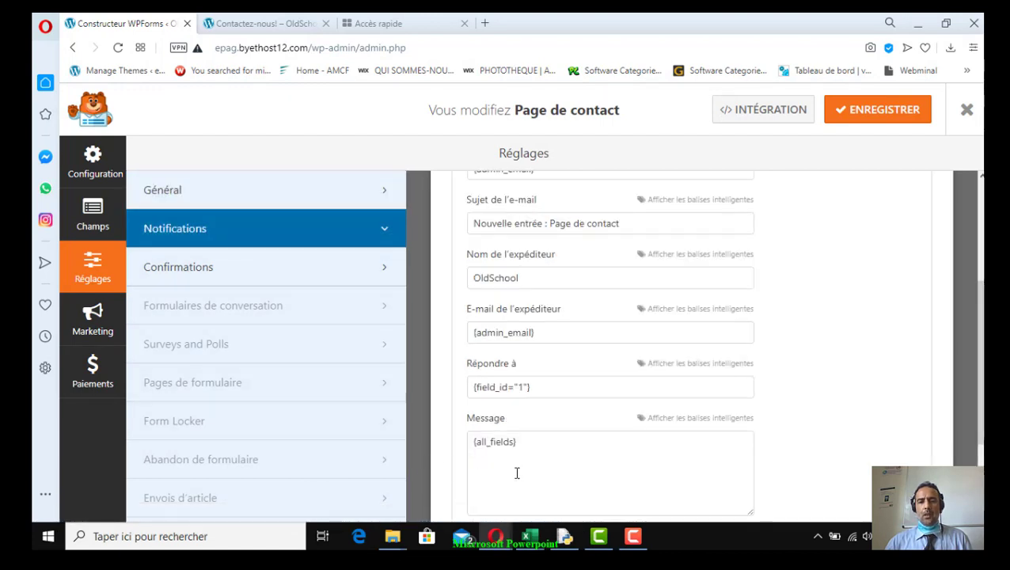
# Add a second recipient e-mail address after {admin_email} in the notification's recipient field
pyautogui.scroll(2, 631, 441)
pyautogui.scroll(1, 630, 441)
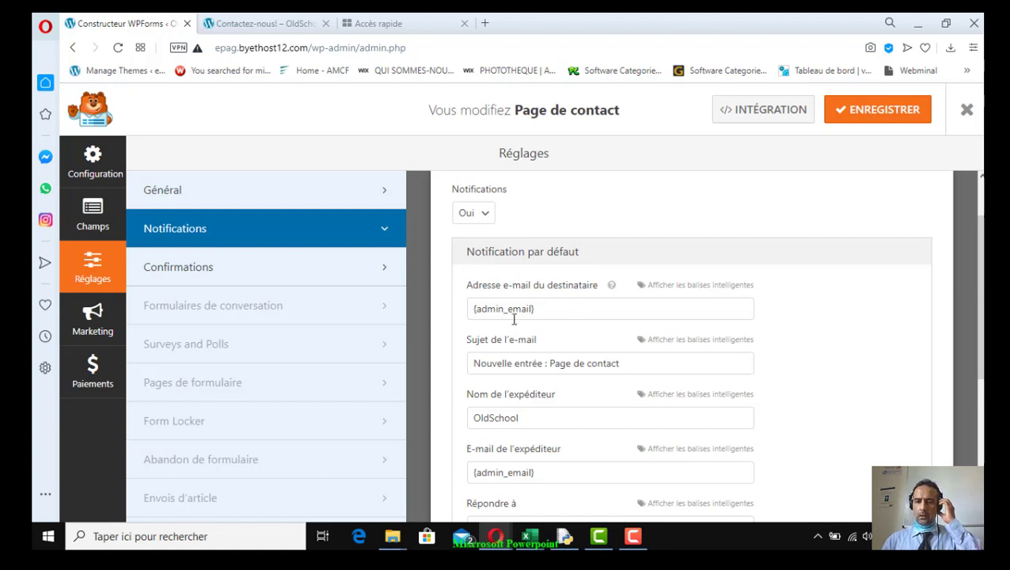
pyautogui.moveTo(612, 289)
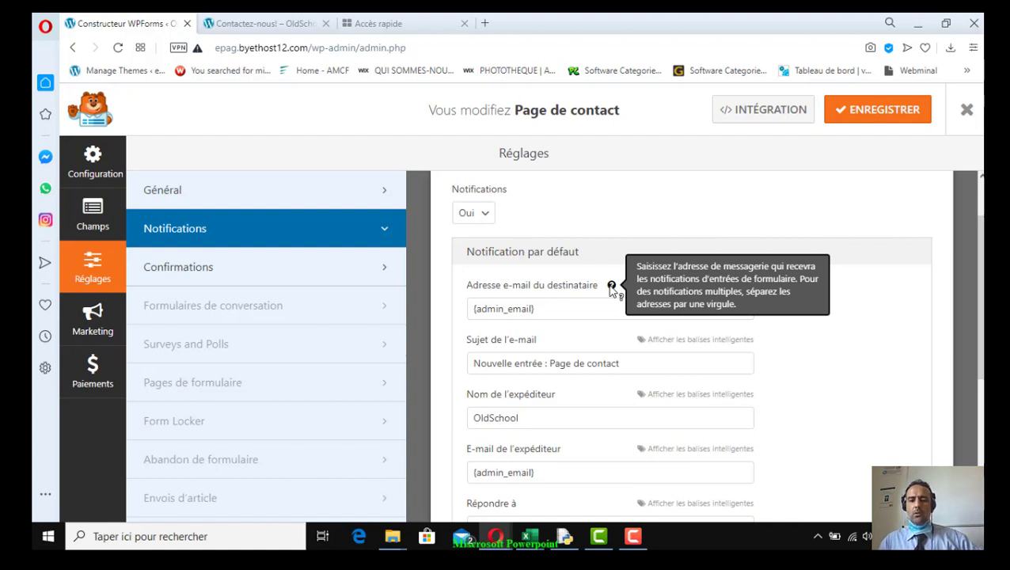
pyautogui.click(558, 311)
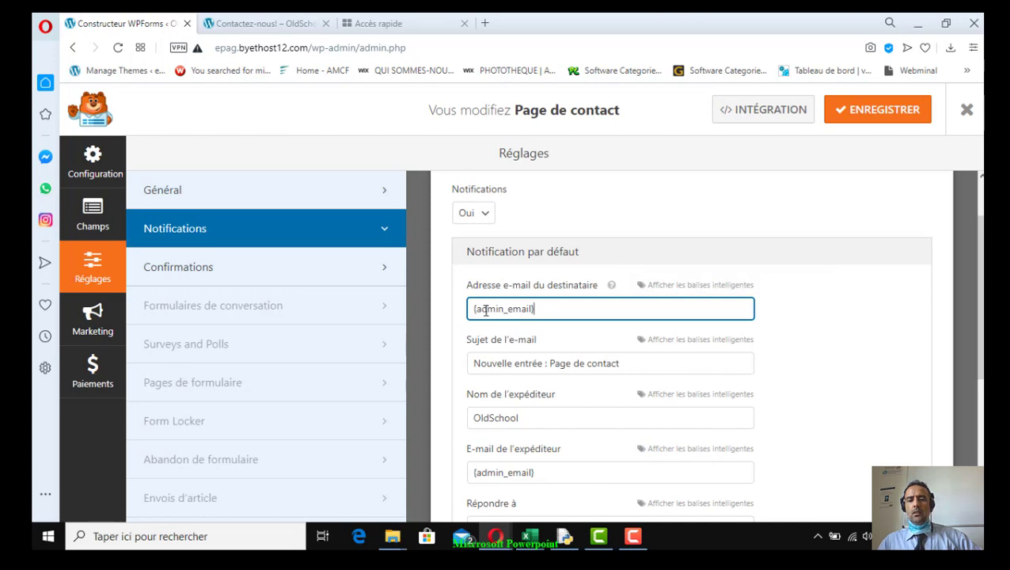
pyautogui.moveTo(548, 311); pyautogui.dragTo(467, 315)
pyautogui.click(563, 311)
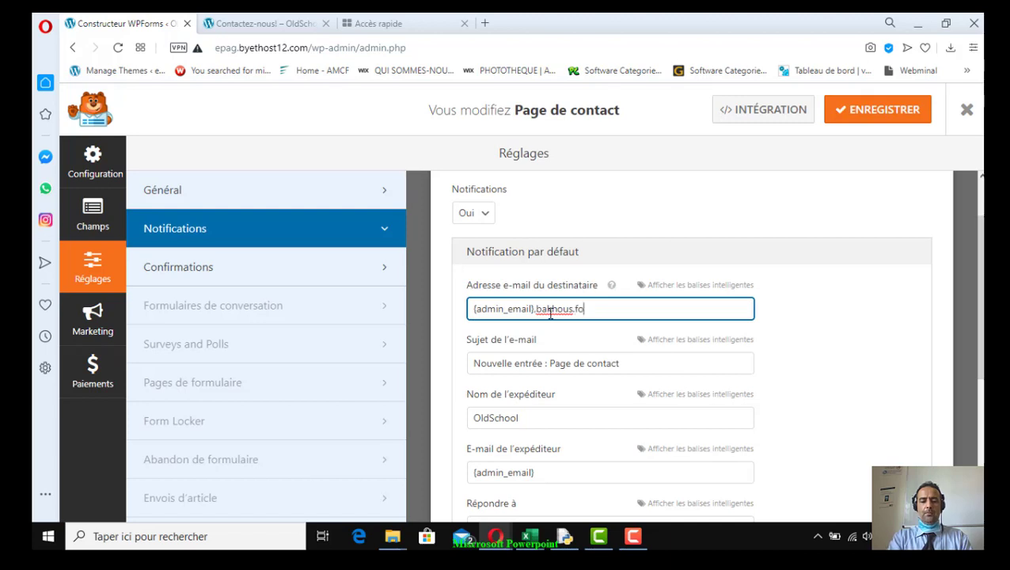
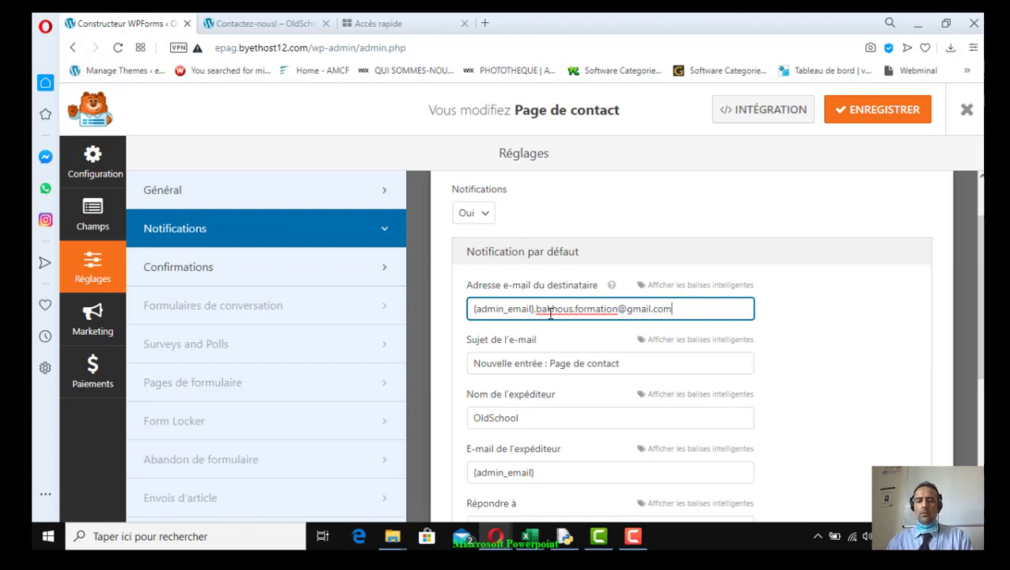
pyautogui.click(662, 367)
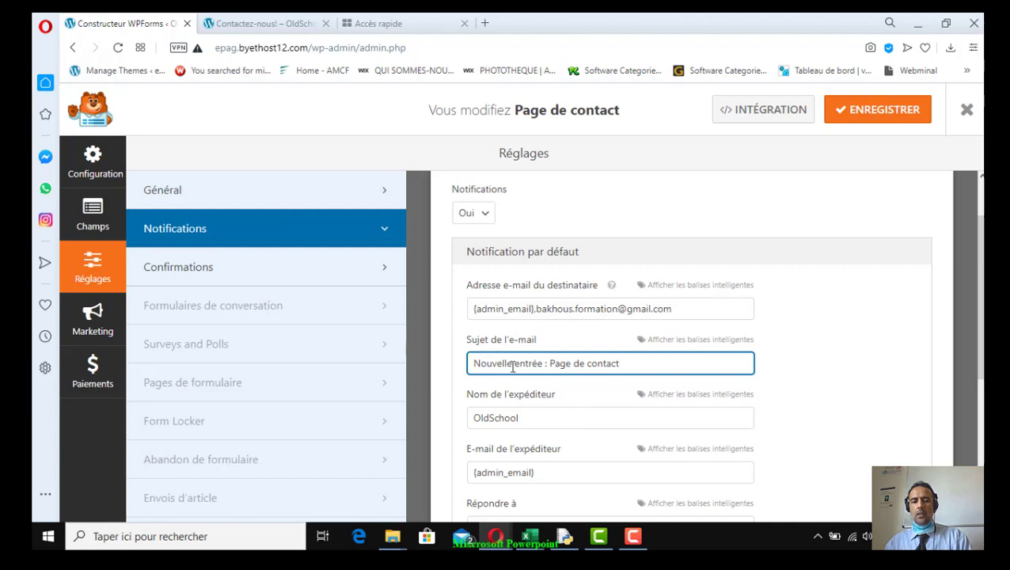
# Check the notification subject, sender name OldSchool and recipients, then save the form
pyautogui.moveTo(627, 363); pyautogui.dragTo(479, 364)
pyautogui.scroll(-2, 614, 448)
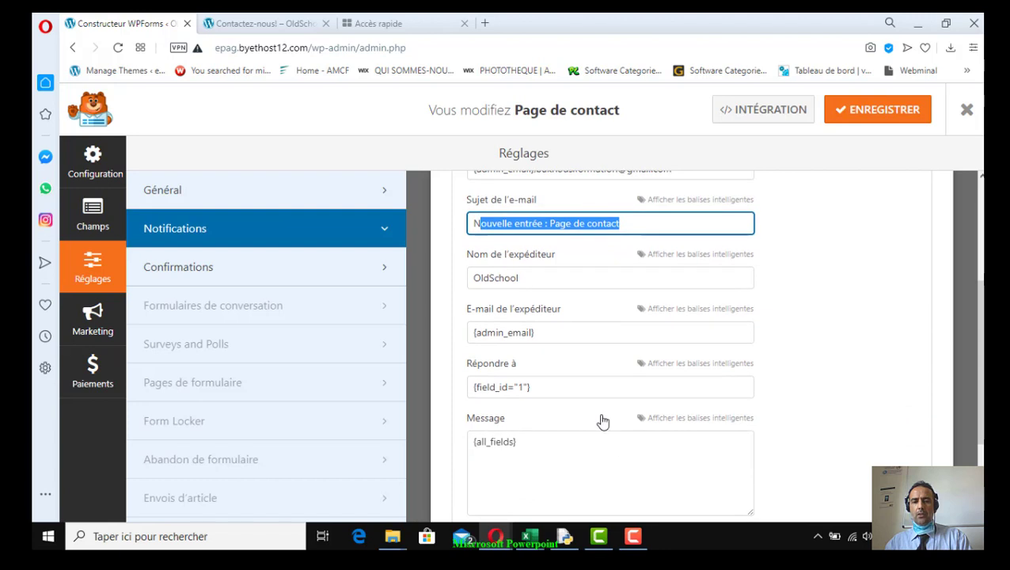
pyautogui.click(547, 280)
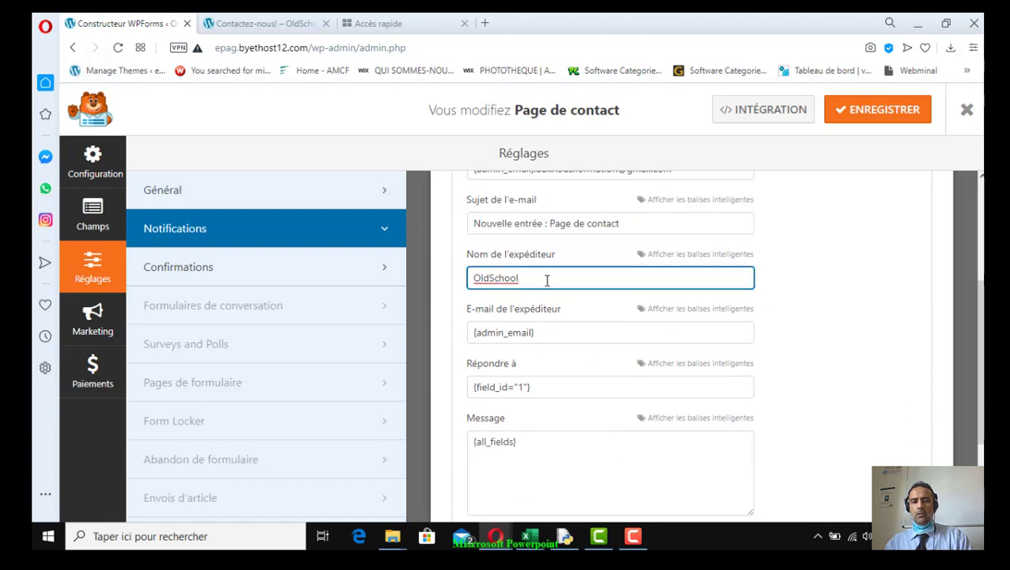
pyautogui.moveTo(547, 280); pyautogui.dragTo(467, 280)
pyautogui.click(574, 280)
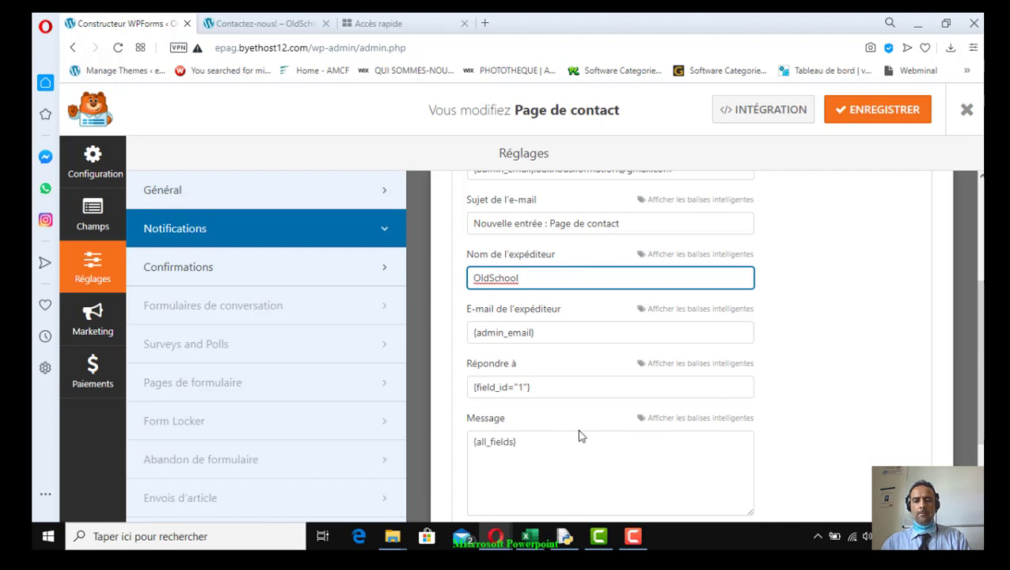
pyautogui.scroll(-3, 580, 434)
pyautogui.scroll(5, 580, 429)
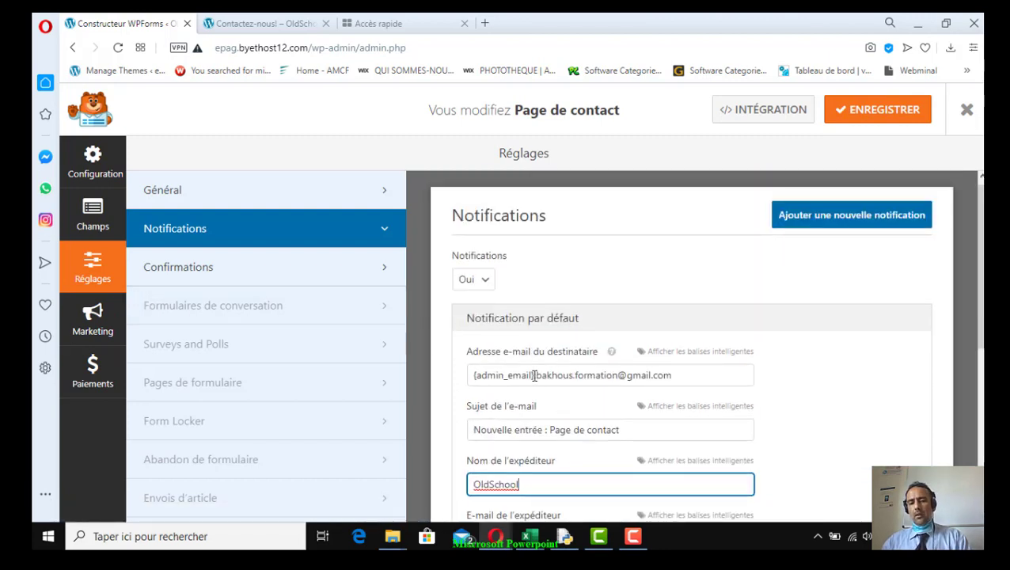
pyautogui.moveTo(534, 376); pyautogui.dragTo(463, 379)
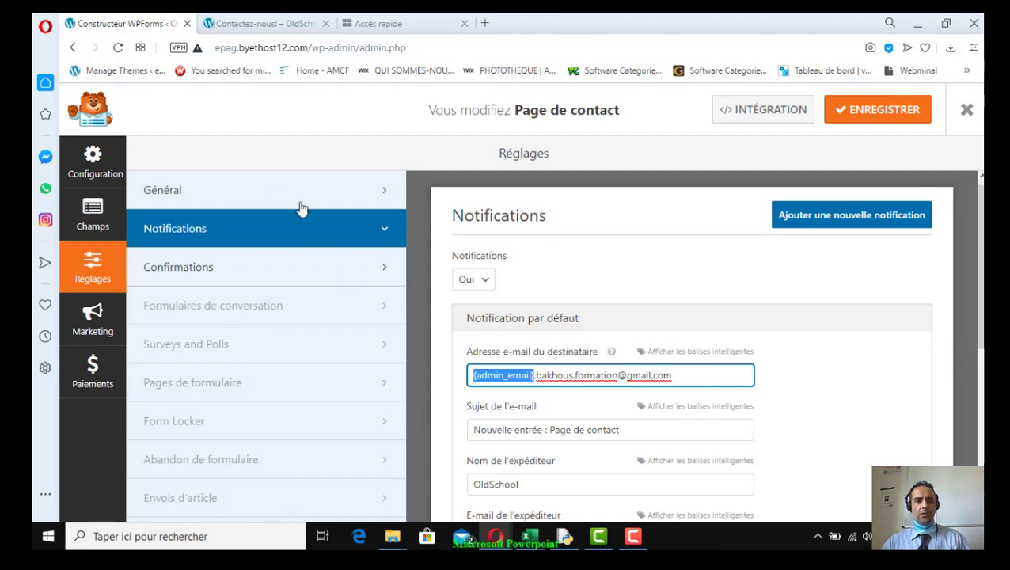
pyautogui.click(876, 119)
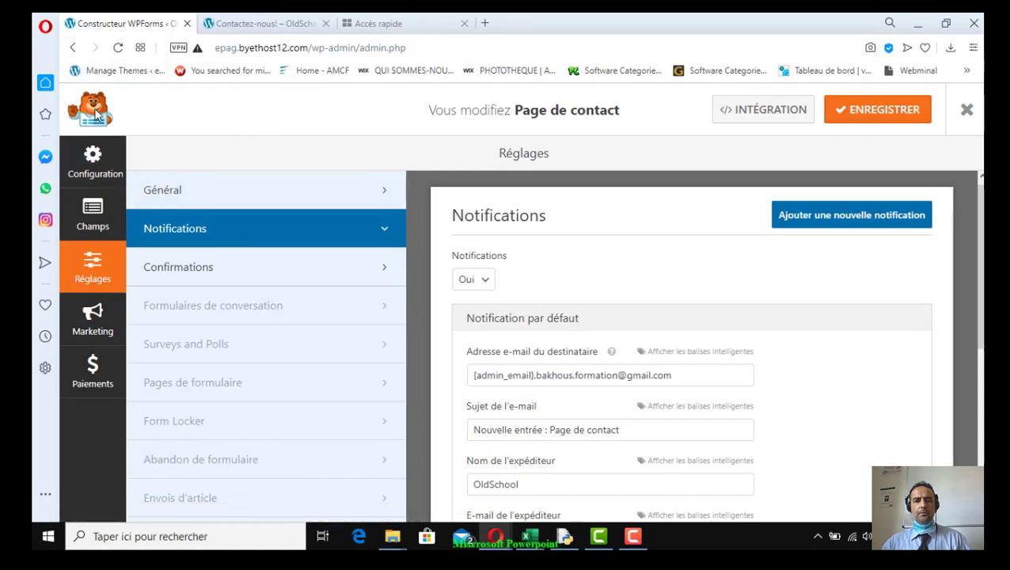
# Close the WPForms builder, open Réglages > Général, and select the web address and admin e-mail
pyautogui.click(973, 113)
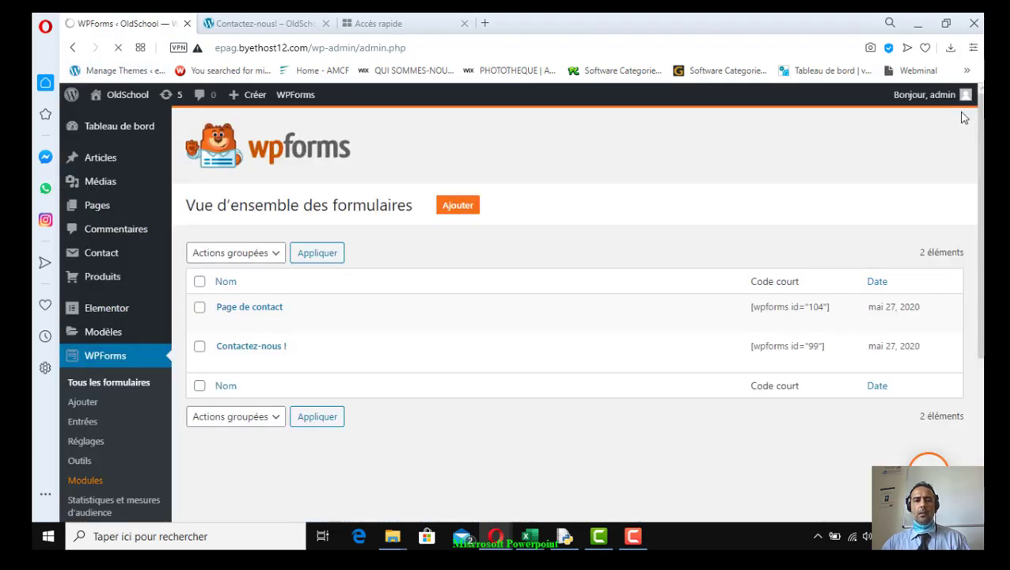
pyautogui.scroll(-1, 141, 350)
pyautogui.scroll(-3, 140, 350)
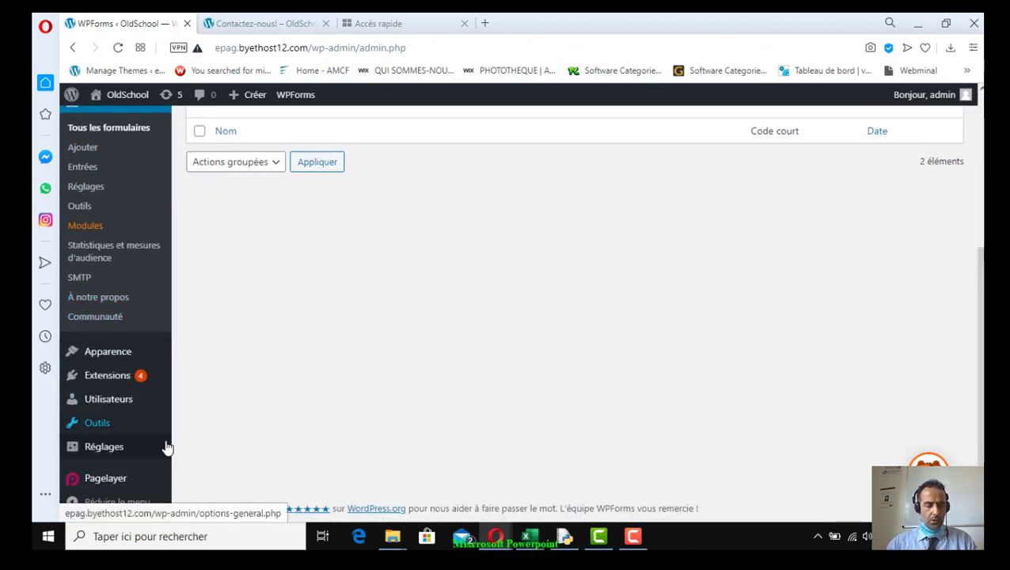
pyautogui.moveTo(157, 453)
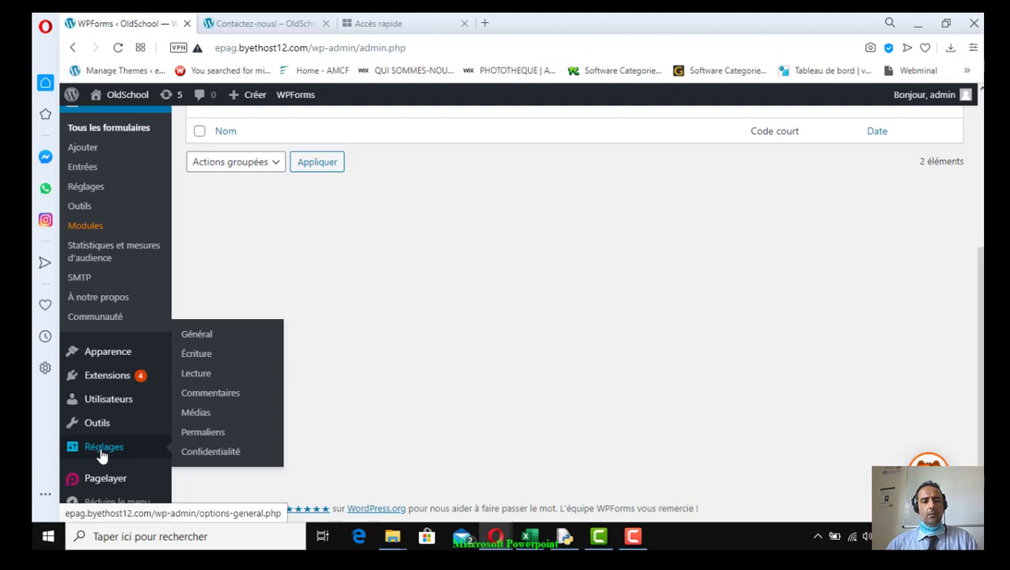
pyautogui.click(209, 337)
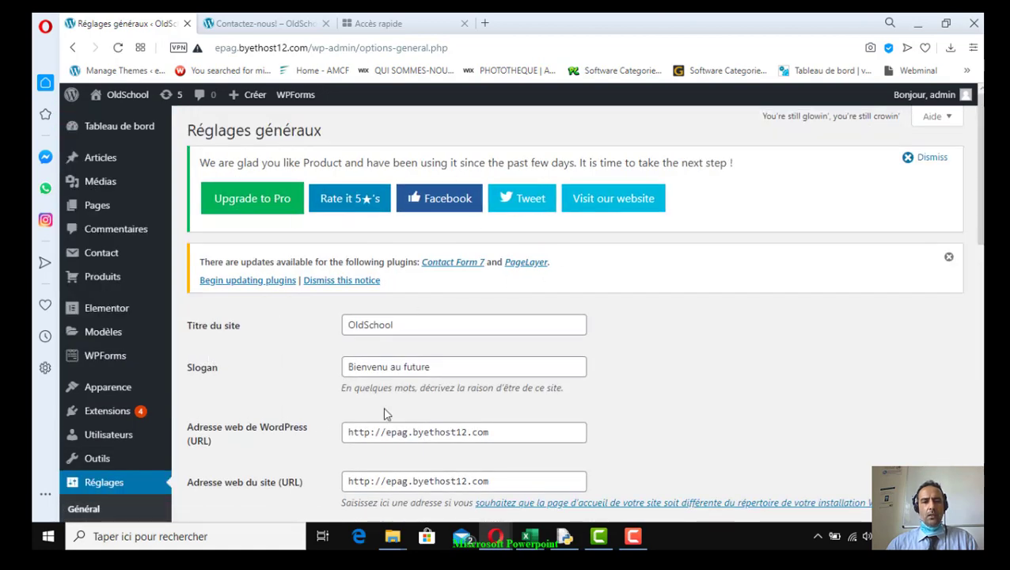
pyautogui.scroll(-3, 386, 413)
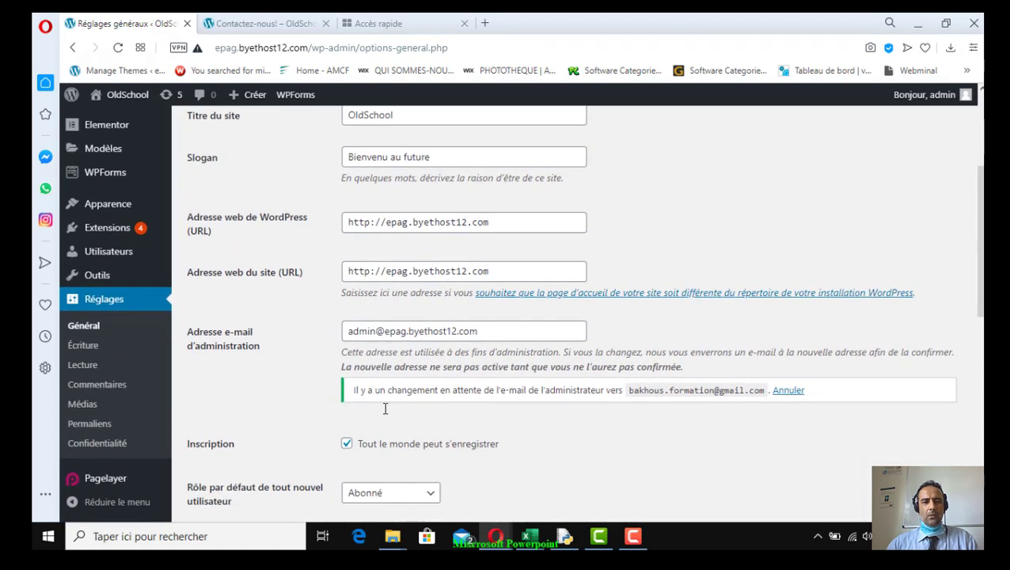
pyautogui.scroll(1, 385, 408)
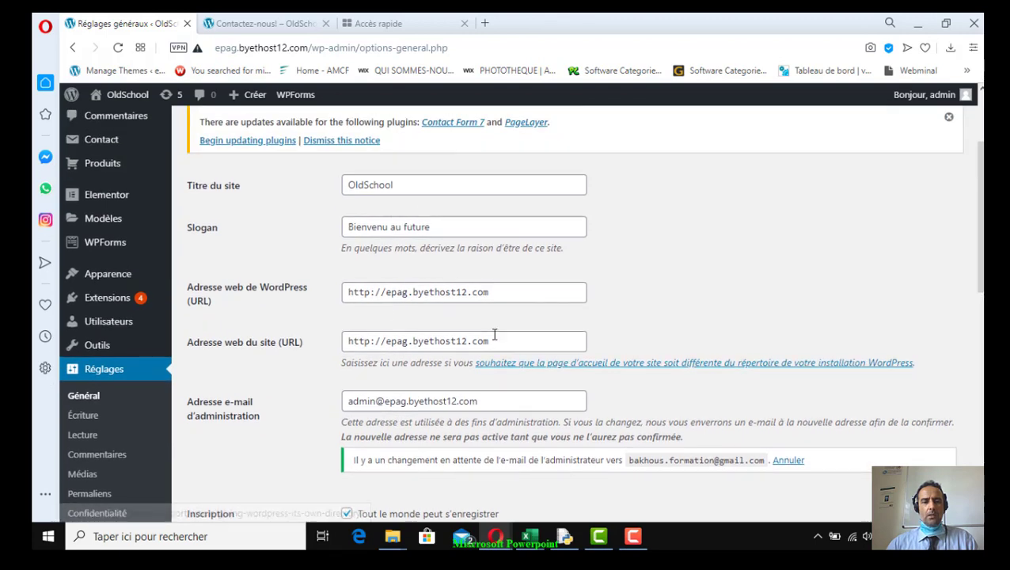
pyautogui.scroll(-2, 293, 367)
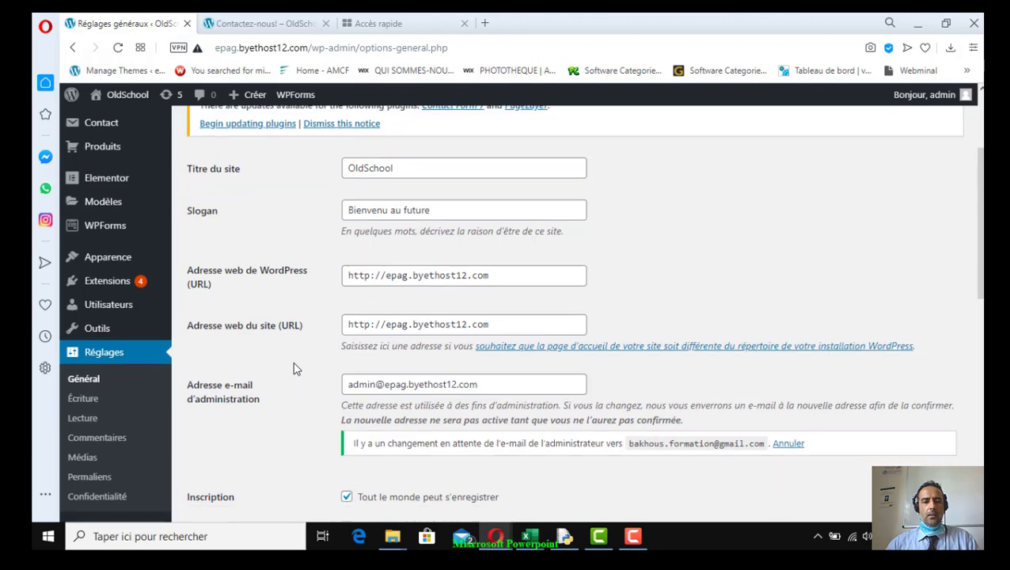
pyautogui.moveTo(496, 155); pyautogui.dragTo(329, 162)
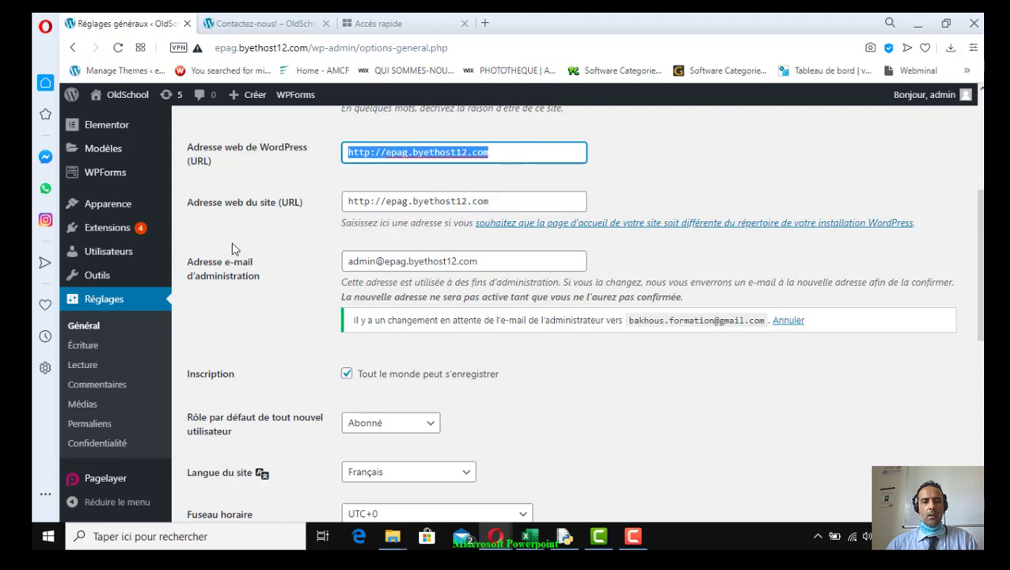
pyautogui.moveTo(484, 264); pyautogui.dragTo(322, 266)
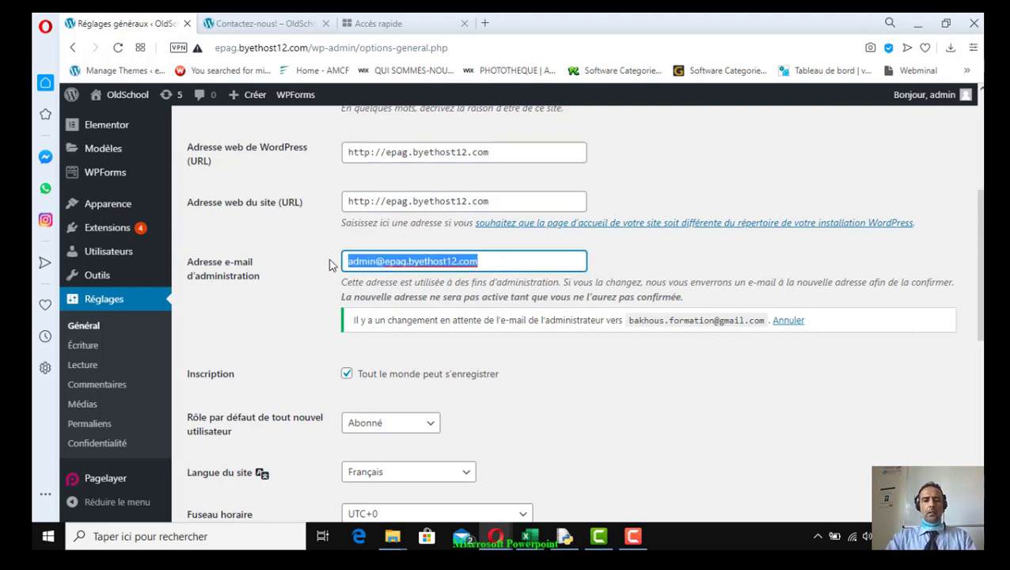
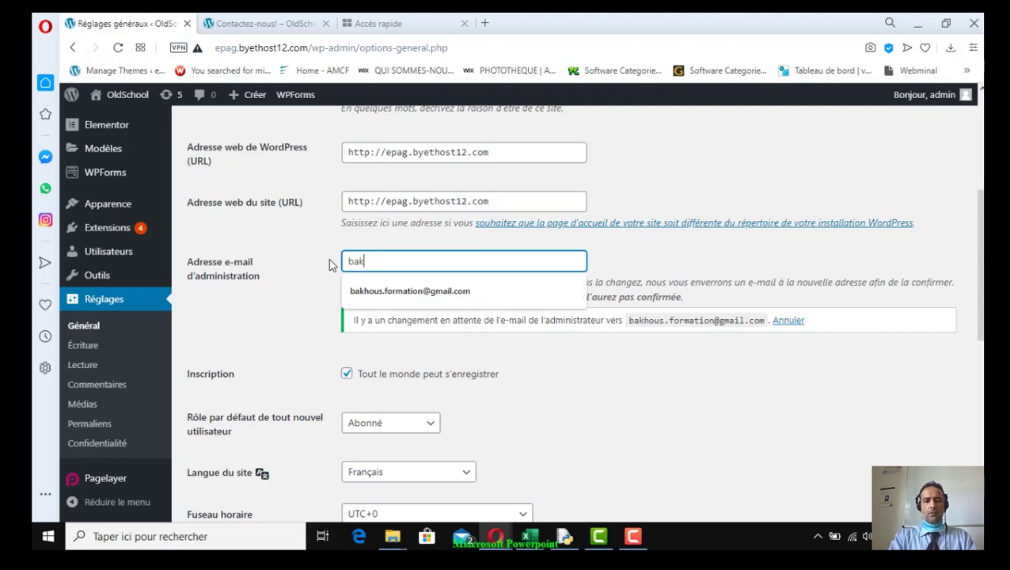
# Enter a new administration e-mail address and save the general settings
pyautogui.click(400, 292)
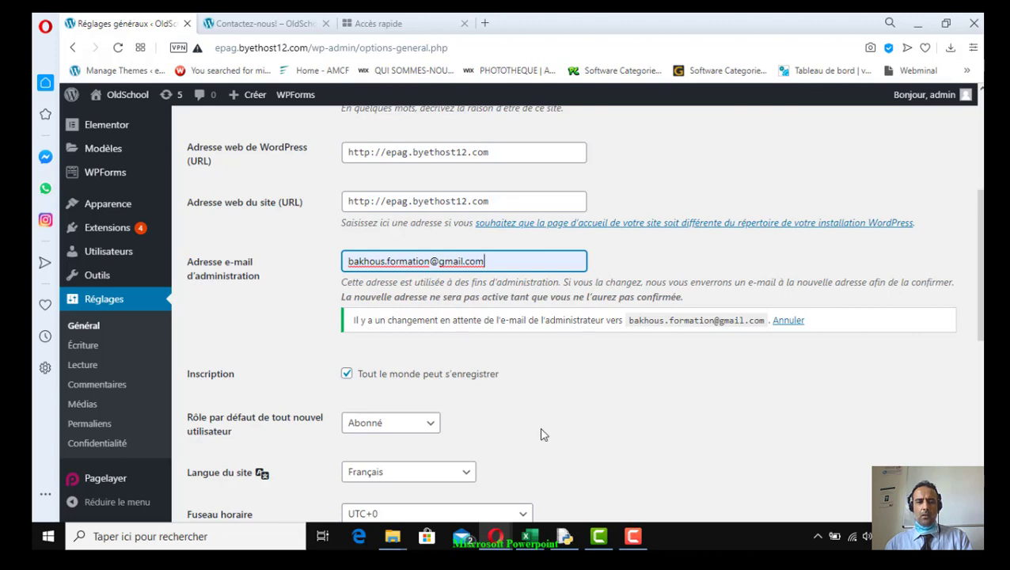
pyautogui.scroll(-2, 530, 435)
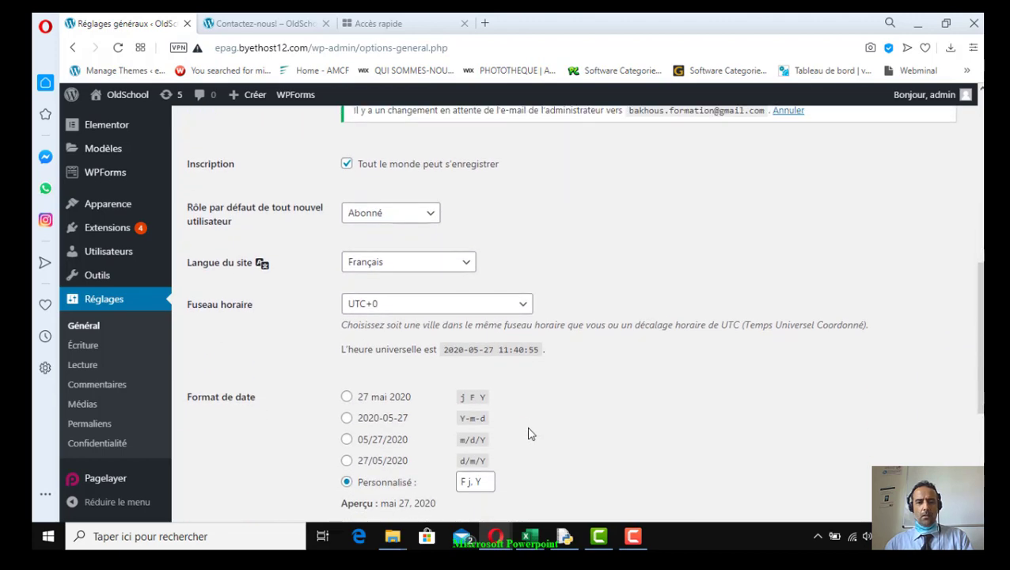
pyautogui.scroll(-4, 624, 350)
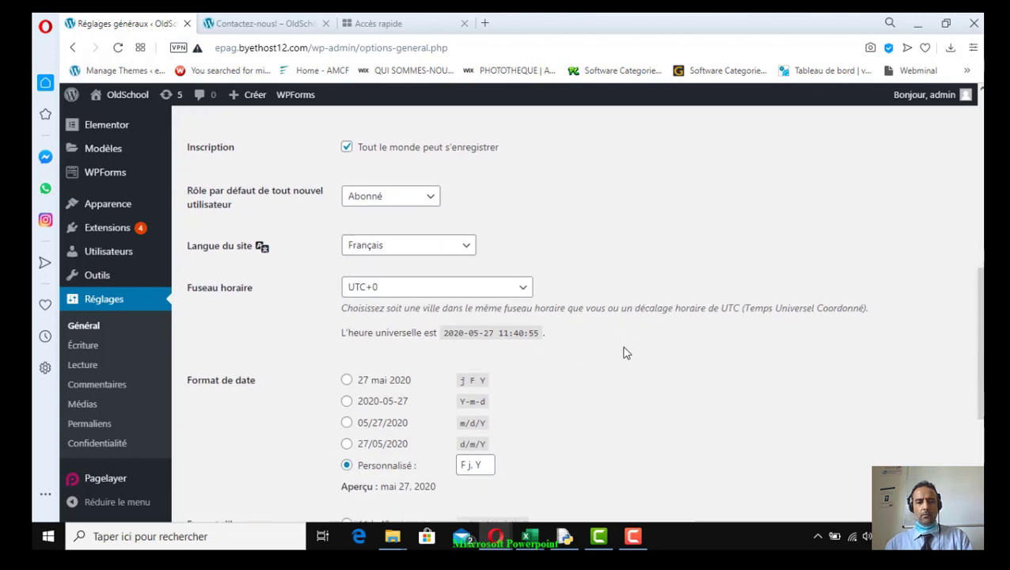
pyautogui.scroll(4, 623, 354)
pyautogui.scroll(1, 623, 354)
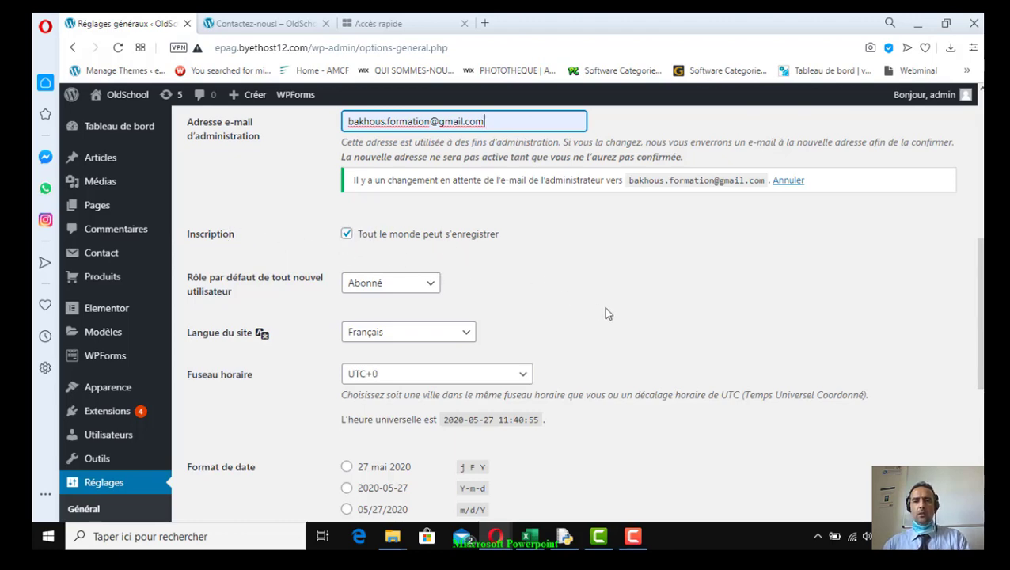
pyautogui.scroll(5, 604, 309)
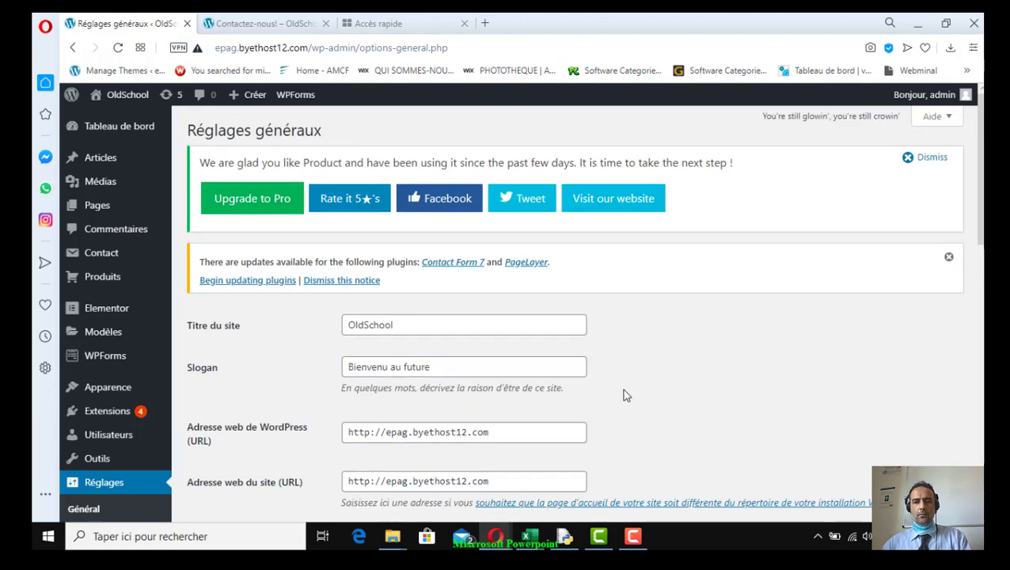
pyautogui.scroll(-10, 625, 388)
pyautogui.click(287, 449)
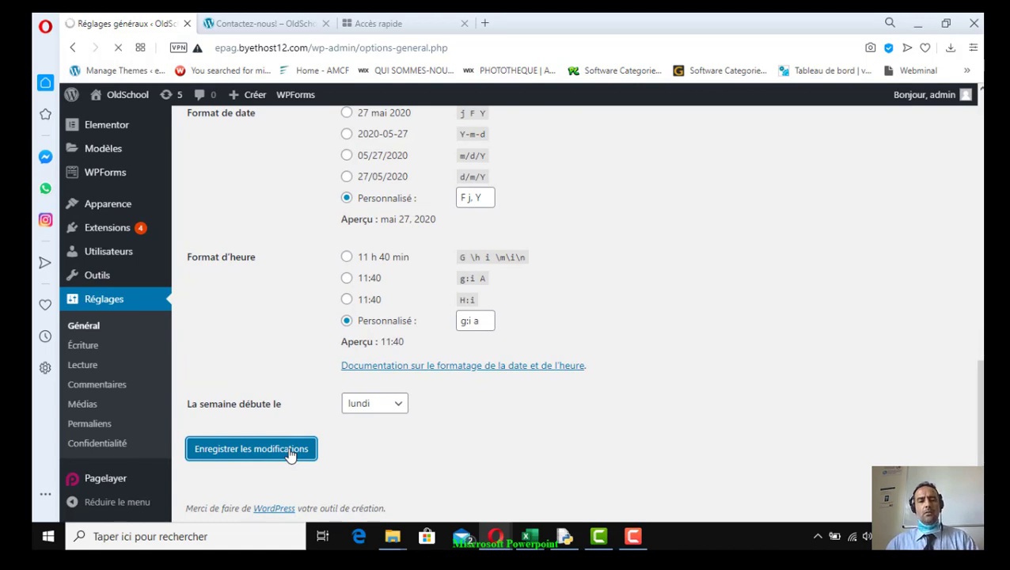
pyautogui.moveTo(123, 232)
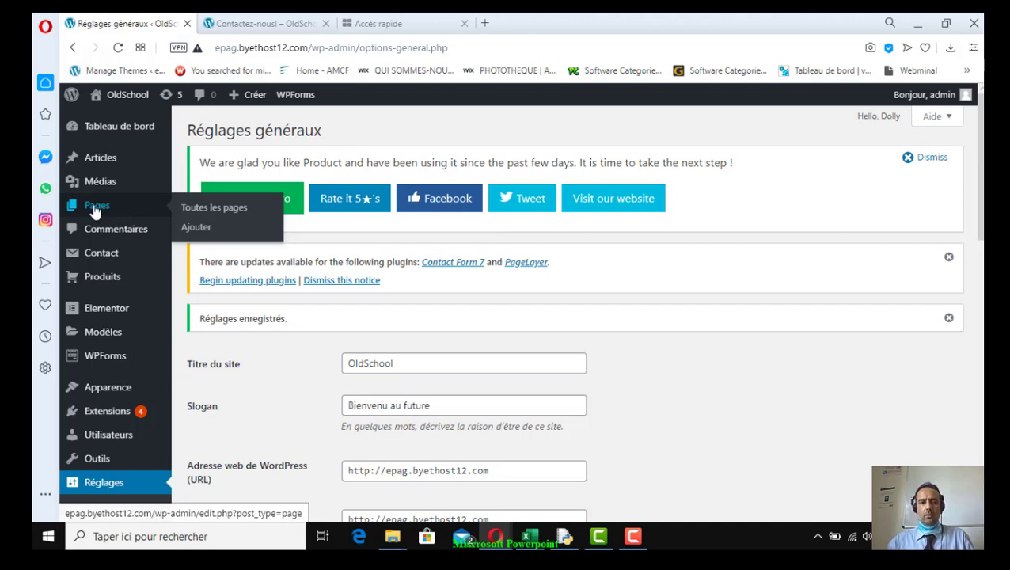
# Create a new page titled Contact
pyautogui.click(196, 227)
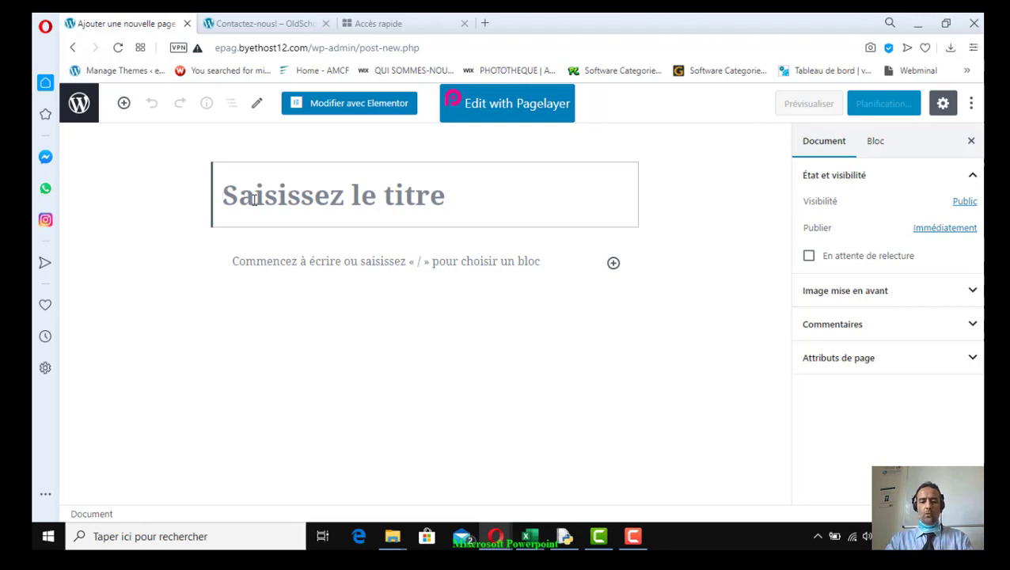
pyautogui.write('Contact')
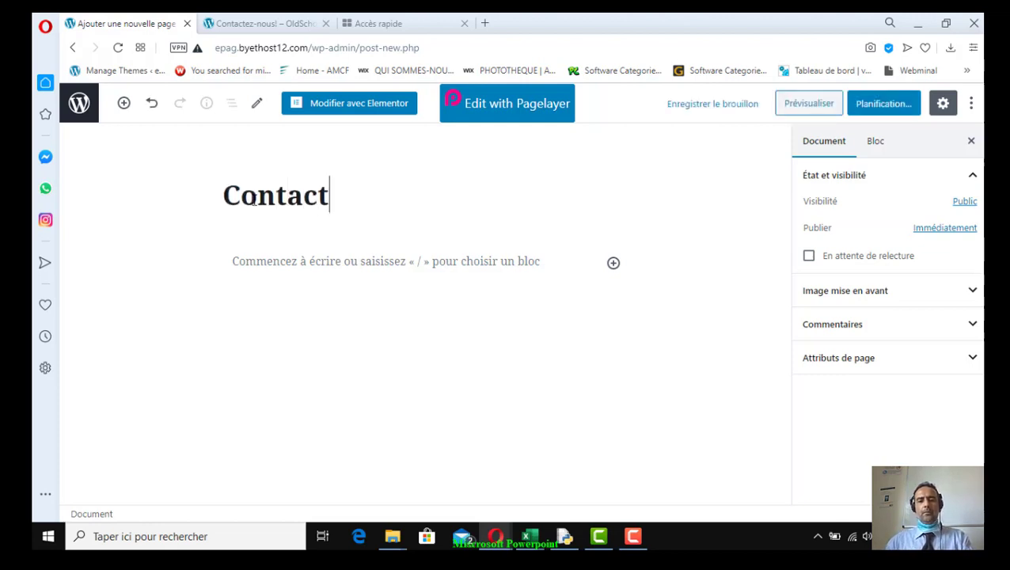
pyautogui.click(345, 260)
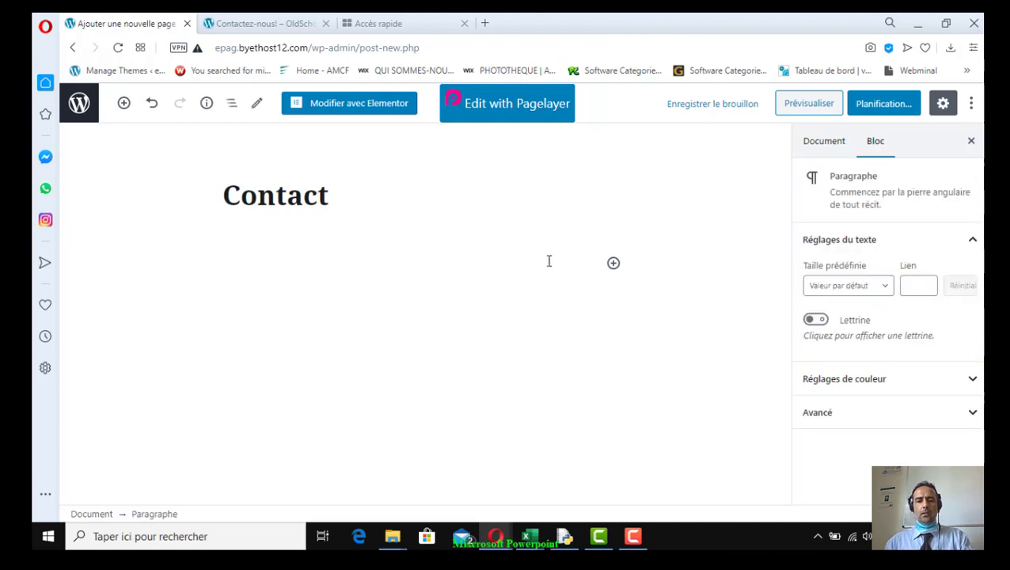
# Insert a WPForms block from Widgets and select the Page de contact form
pyautogui.click(614, 263)
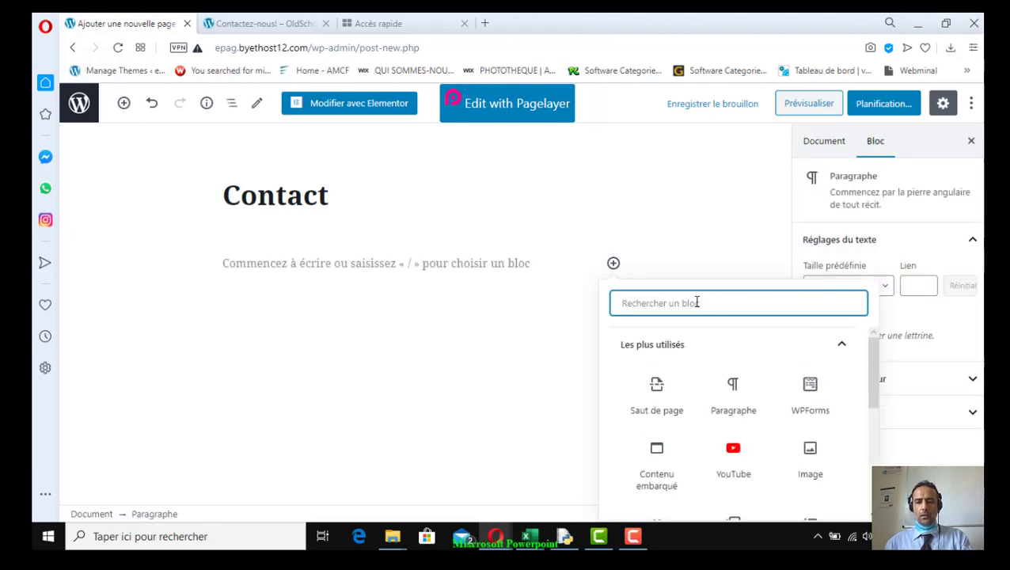
pyautogui.scroll(-5, 762, 378)
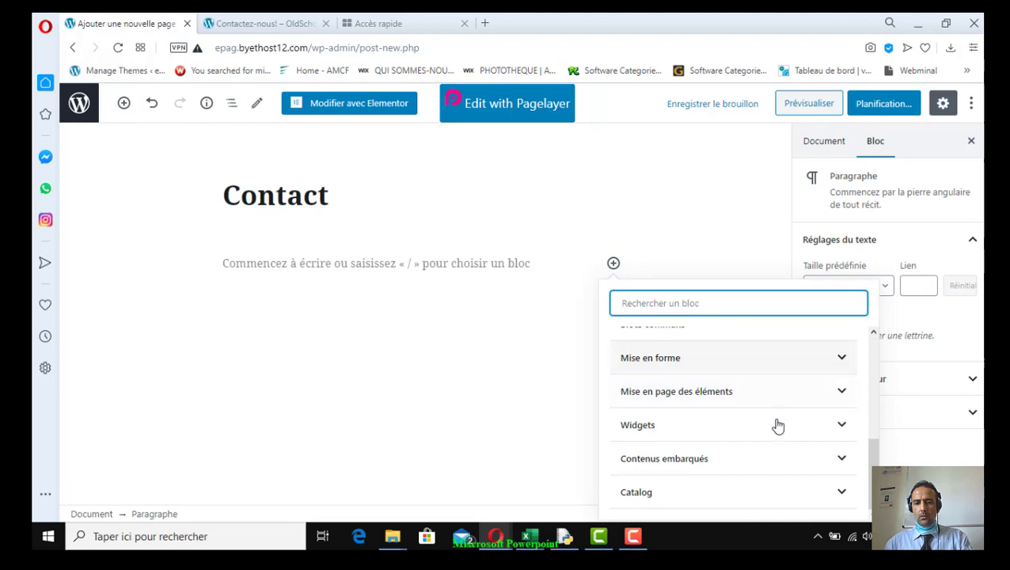
pyautogui.click(843, 431)
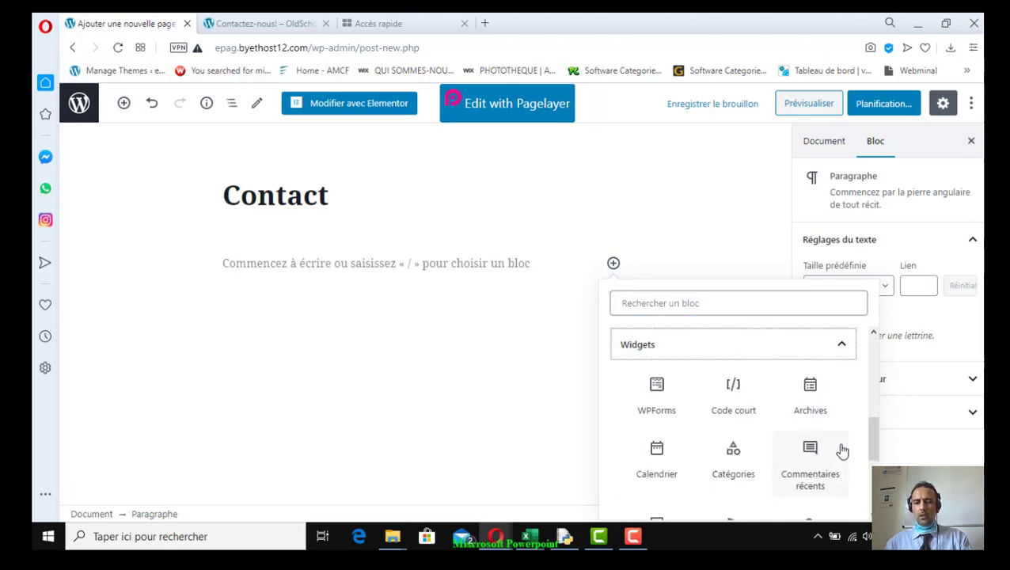
pyautogui.click(663, 400)
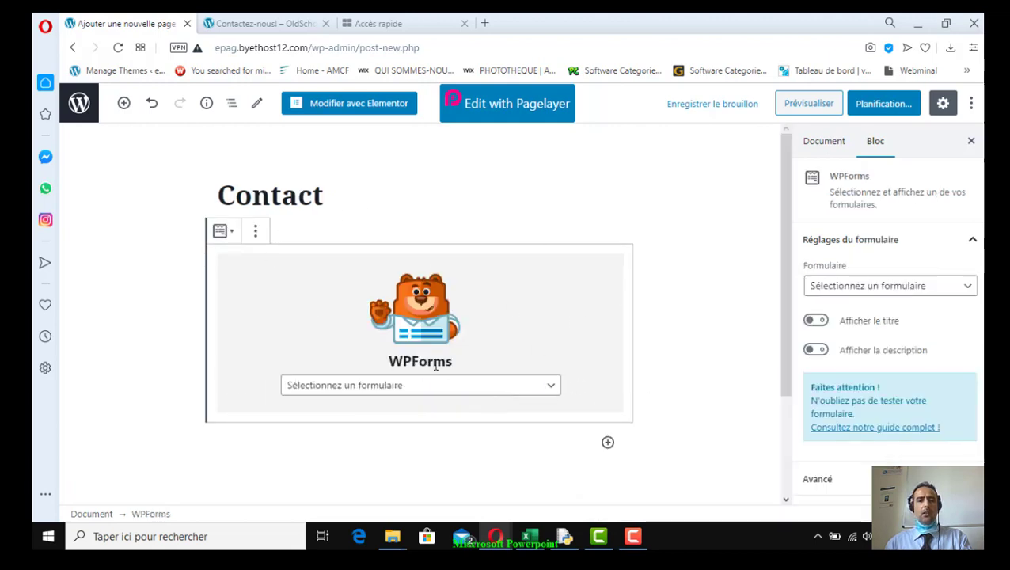
pyautogui.click(552, 388)
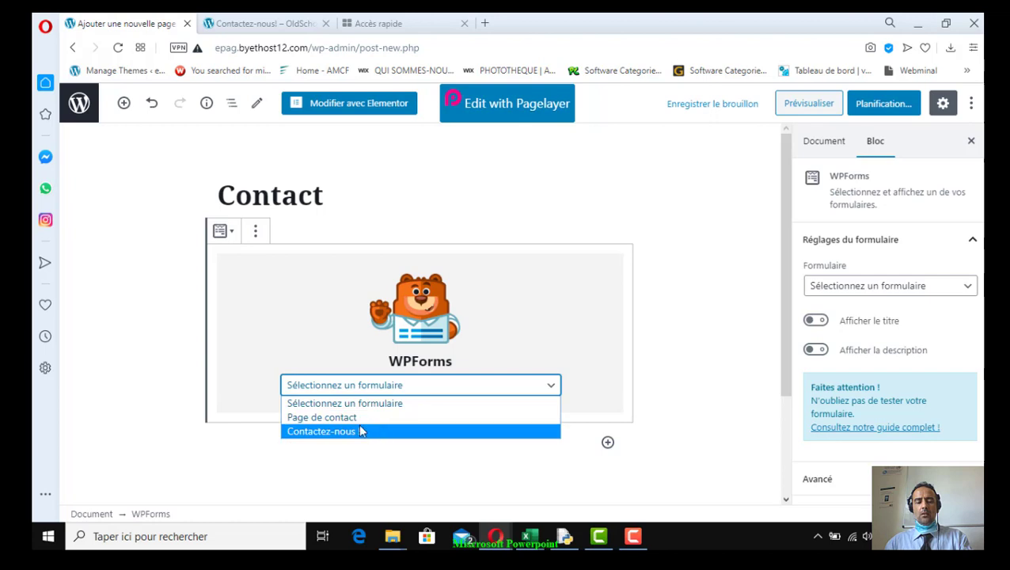
pyautogui.click(354, 420)
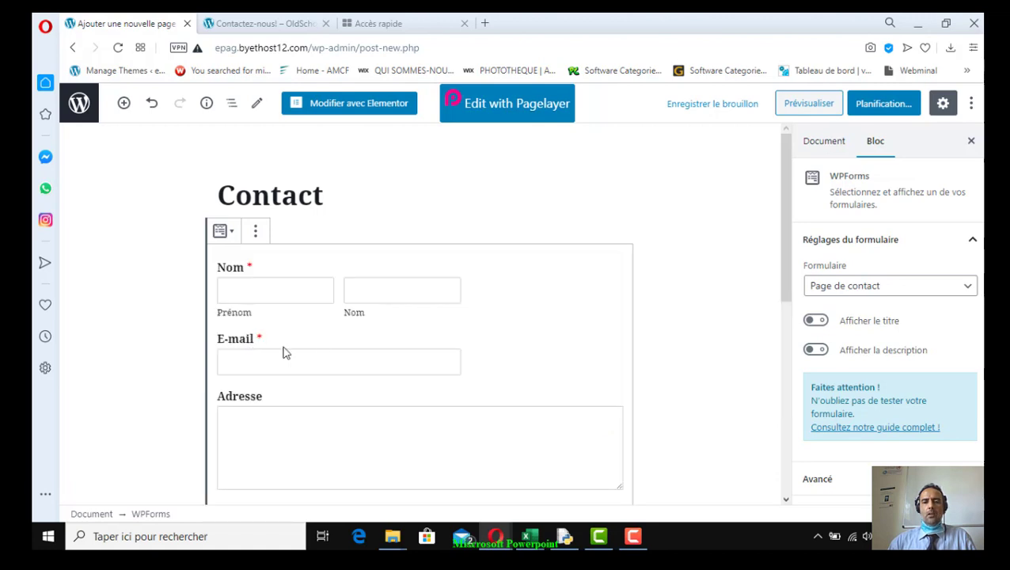
# Review the page's document settings and the WPForms block settings
pyautogui.scroll(-2, 514, 392)
pyautogui.scroll(-1, 515, 389)
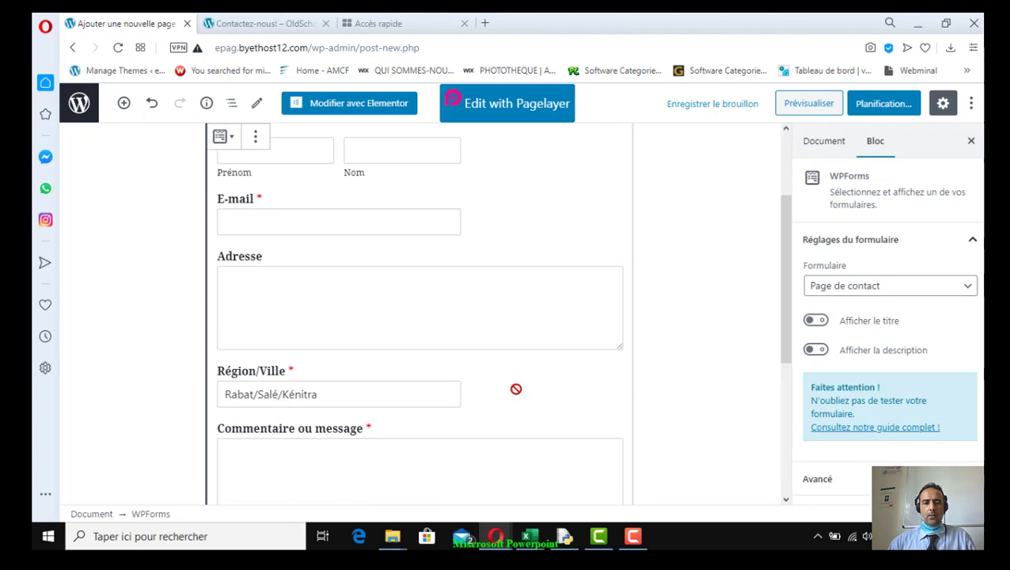
pyautogui.scroll(-4, 390, 417)
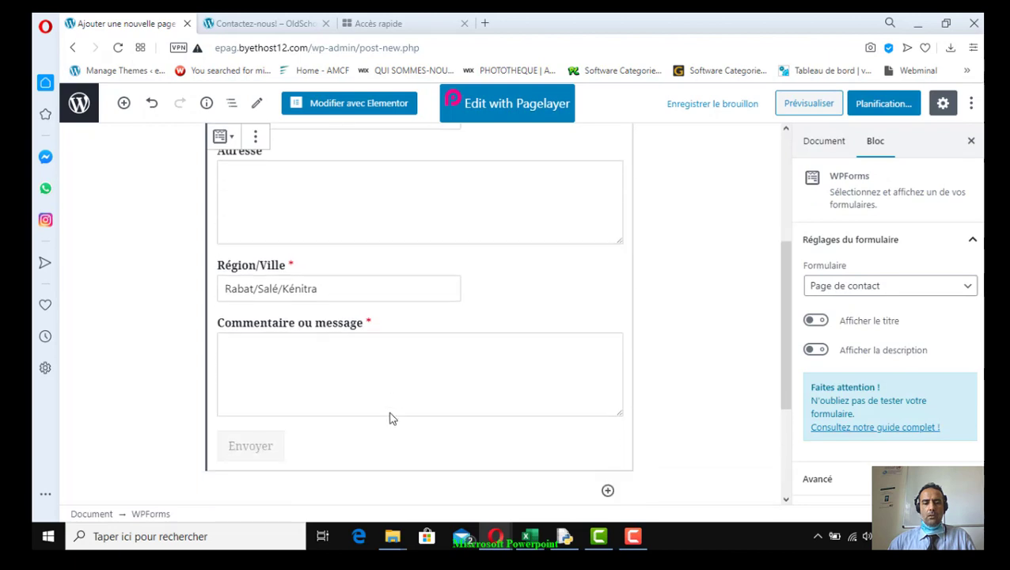
pyautogui.scroll(3, 388, 408)
pyautogui.scroll(5, 389, 409)
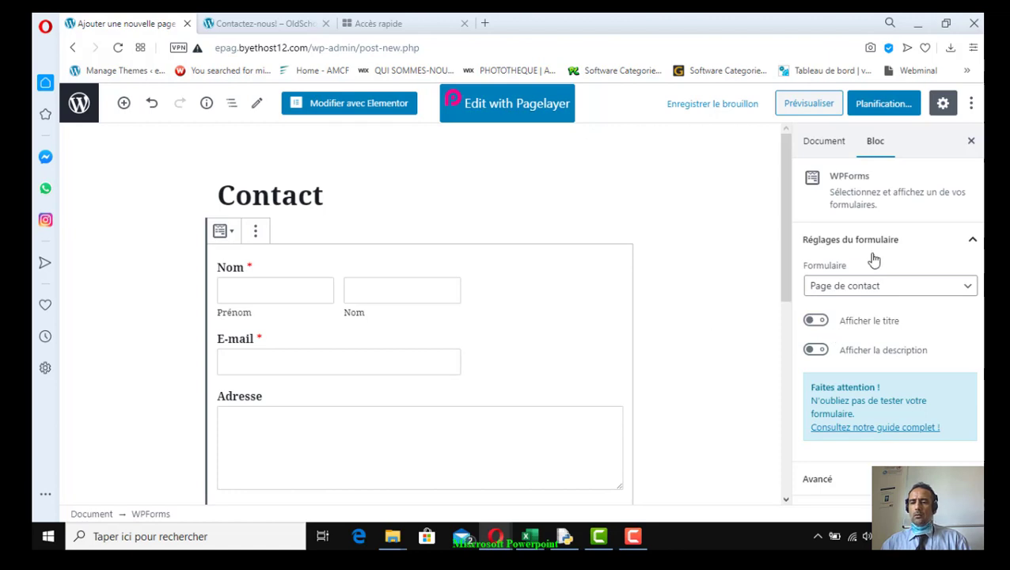
pyautogui.click(823, 142)
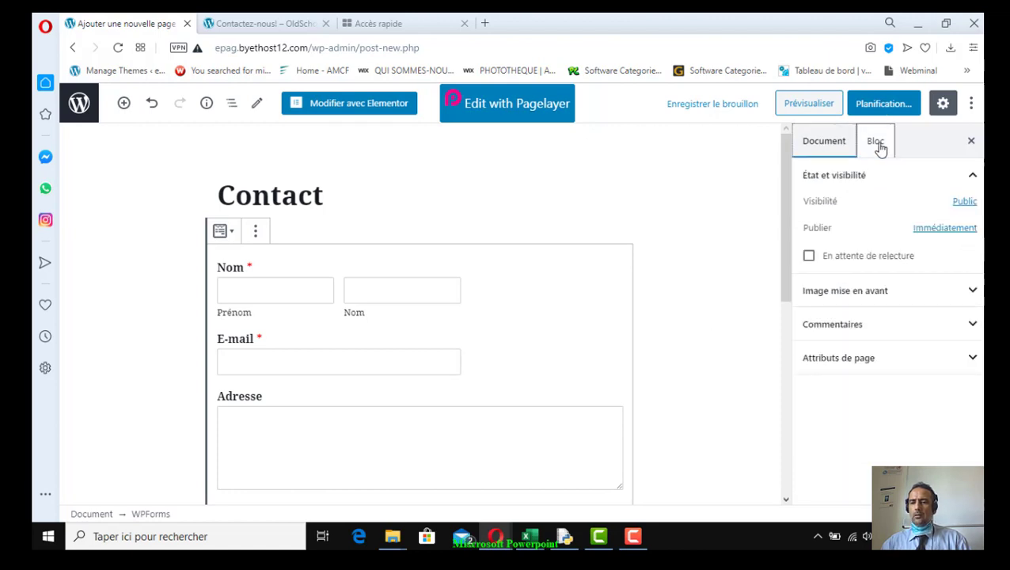
pyautogui.click(878, 146)
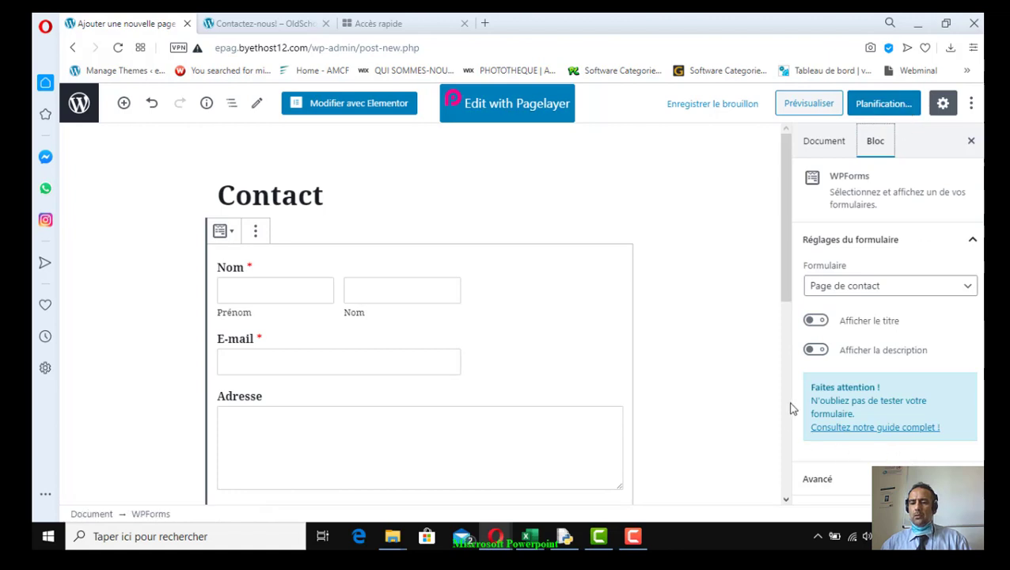
pyautogui.scroll(-4, 787, 416)
pyautogui.scroll(6, 786, 422)
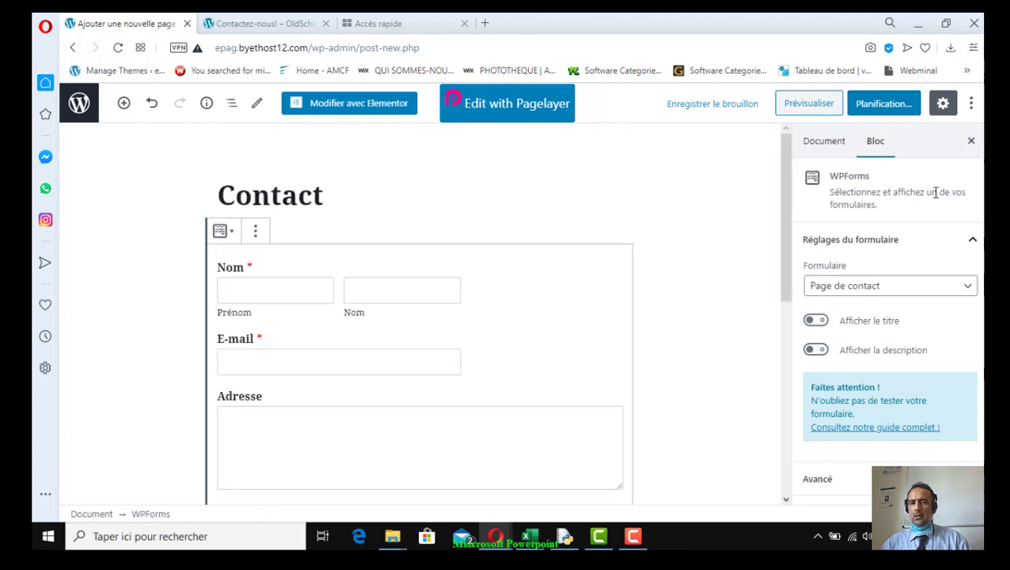
# Publish the Contact page with Planifier and view it at epag.byethost12.com/contact/
pyautogui.click(884, 108)
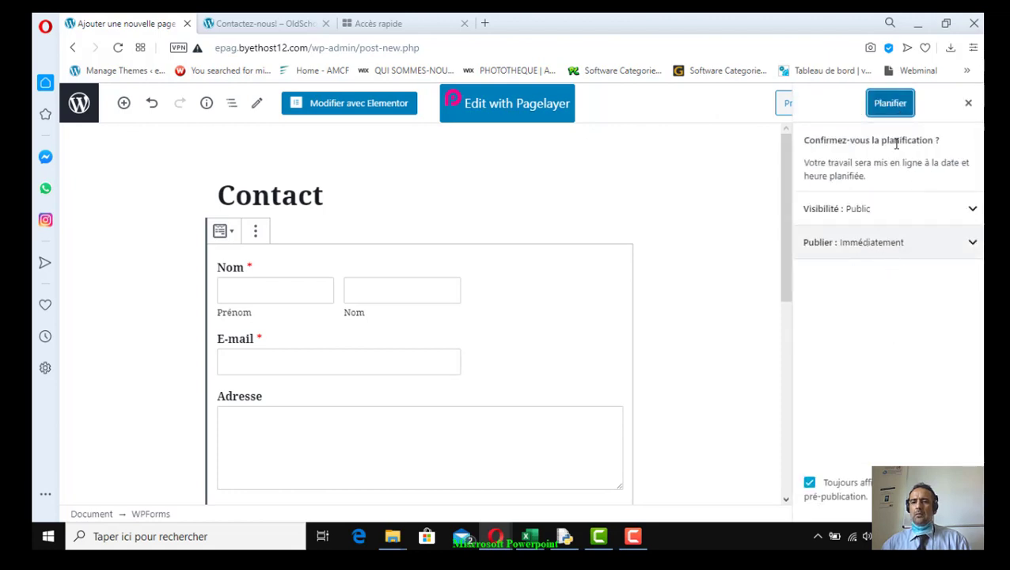
pyautogui.click(890, 105)
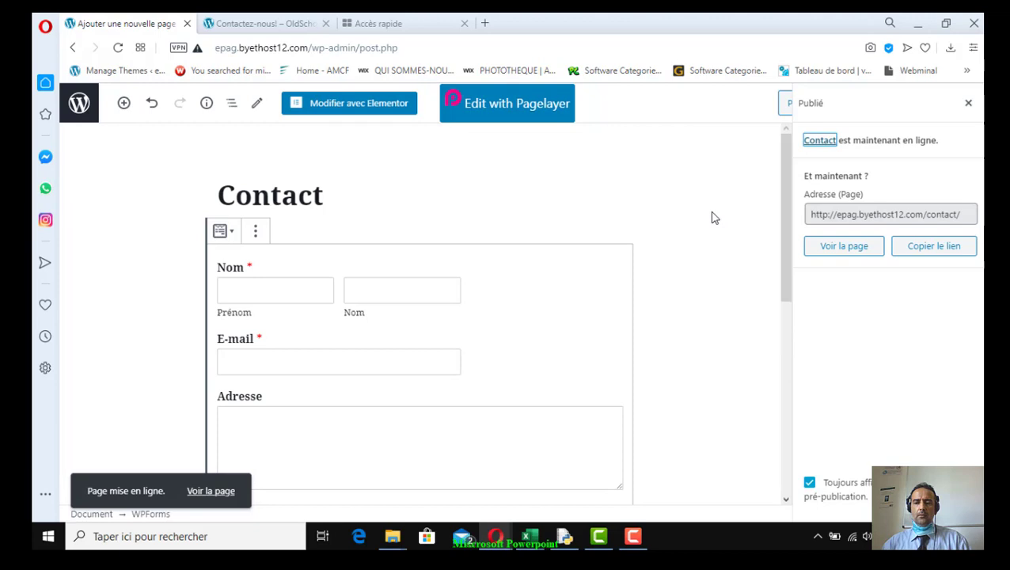
pyautogui.click(841, 251)
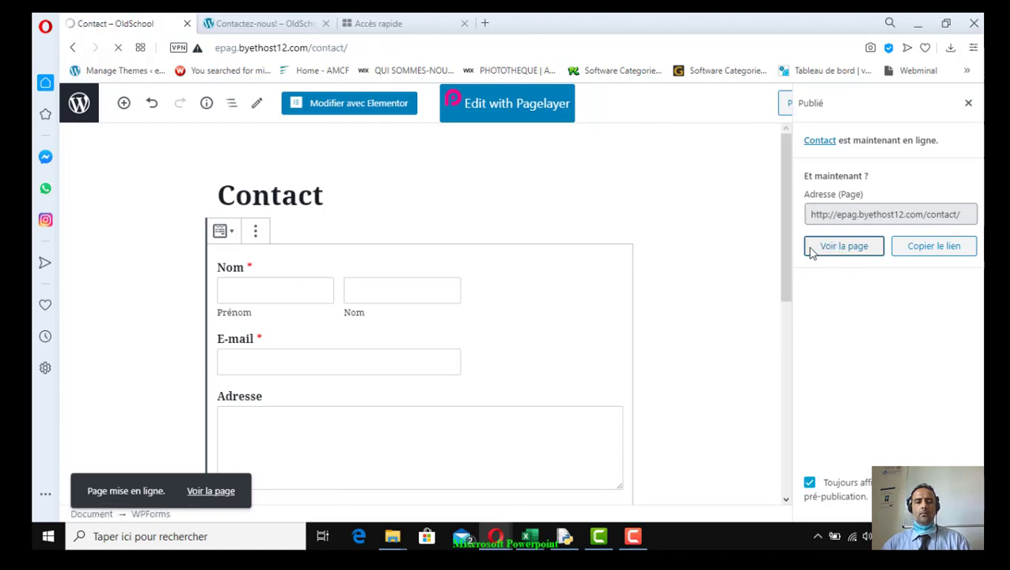
# Fill the Contact form with a test name, e-mail address, street address, region and message
pyautogui.scroll(-4, 304, 361)
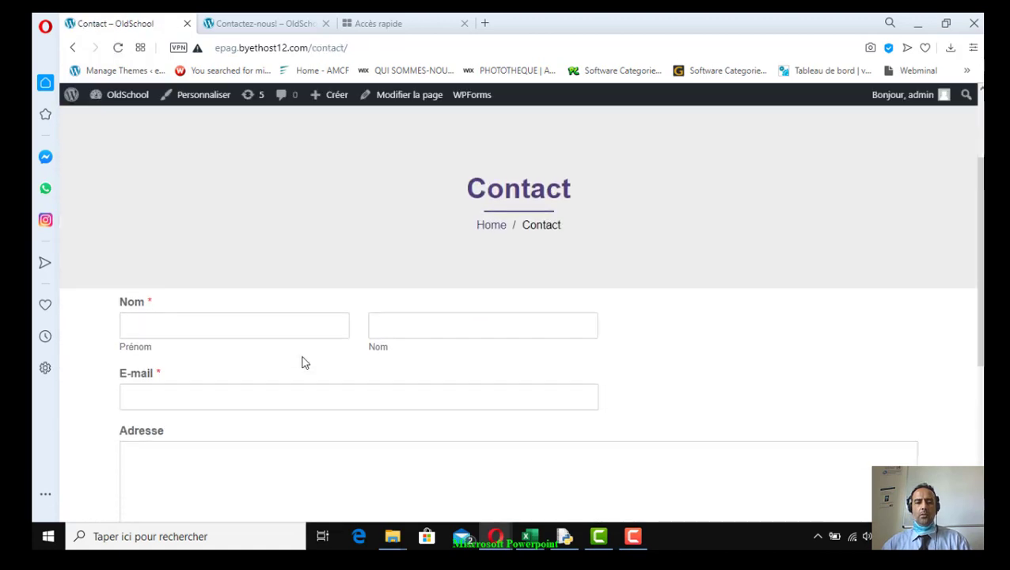
pyautogui.click(212, 181)
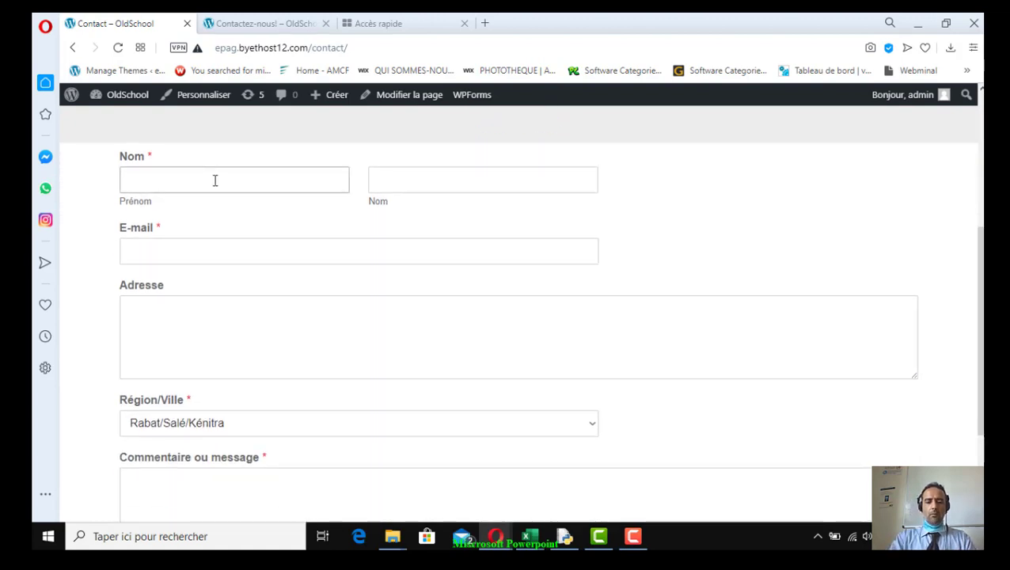
pyautogui.write('Hassane')
pyautogui.press('Tab')
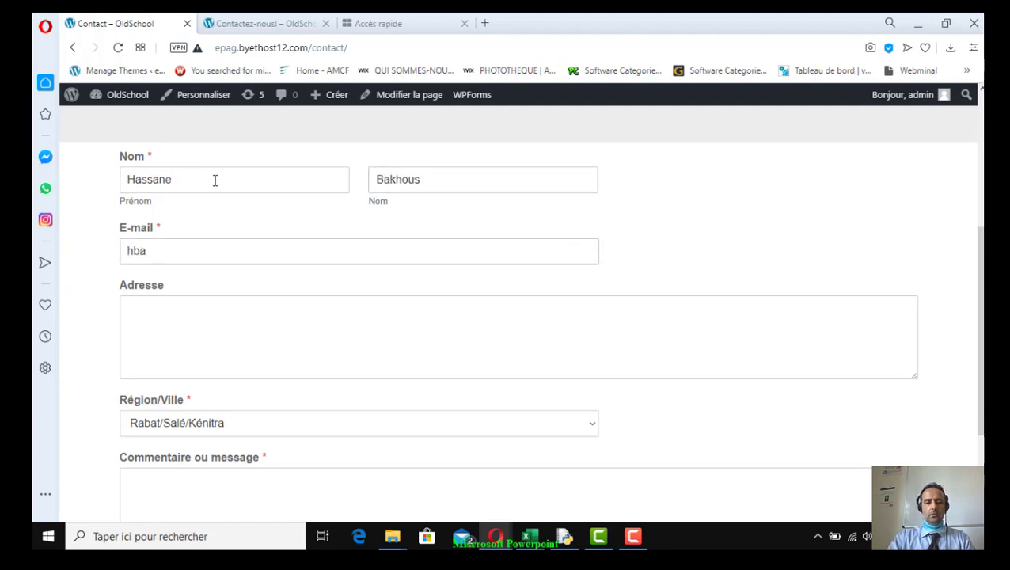
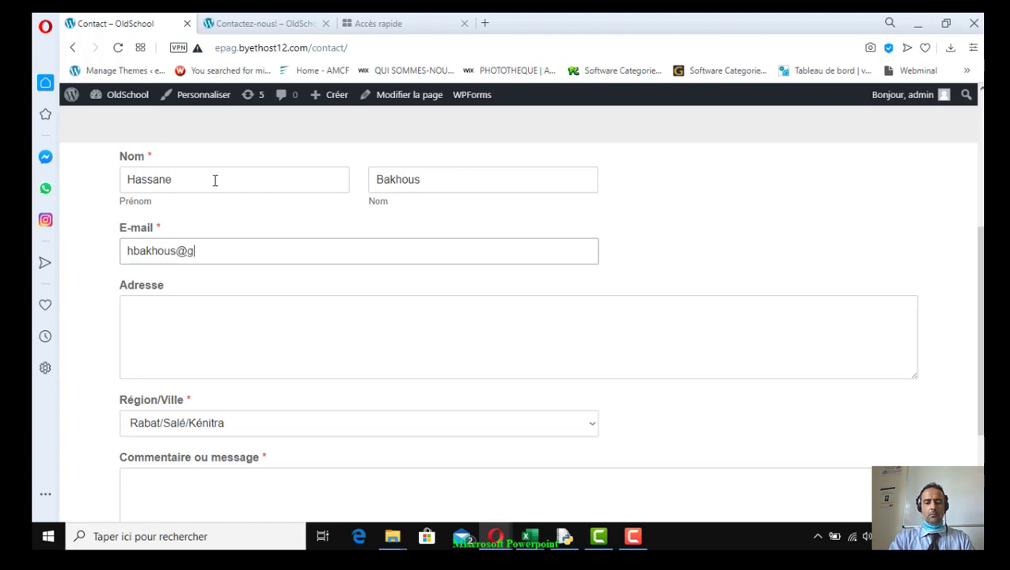
pyautogui.press('Tab')
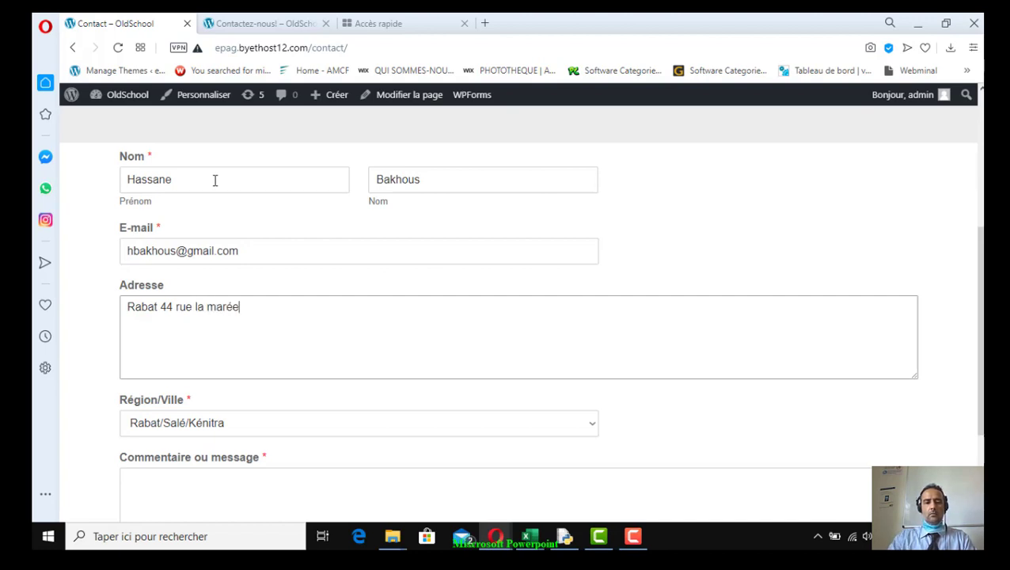
pyautogui.press('Delete')
pyautogui.write('M')
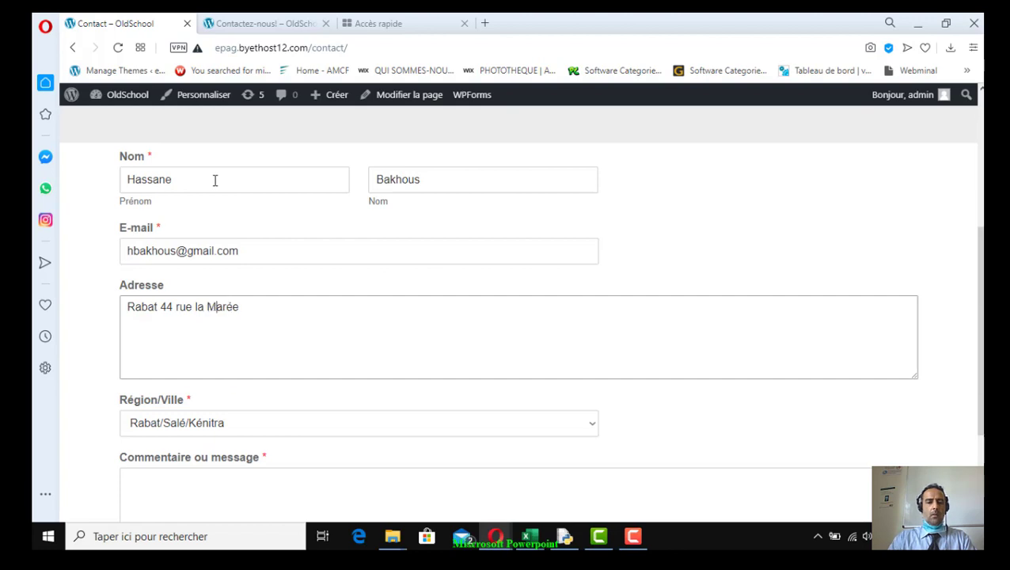
pyautogui.click(260, 428)
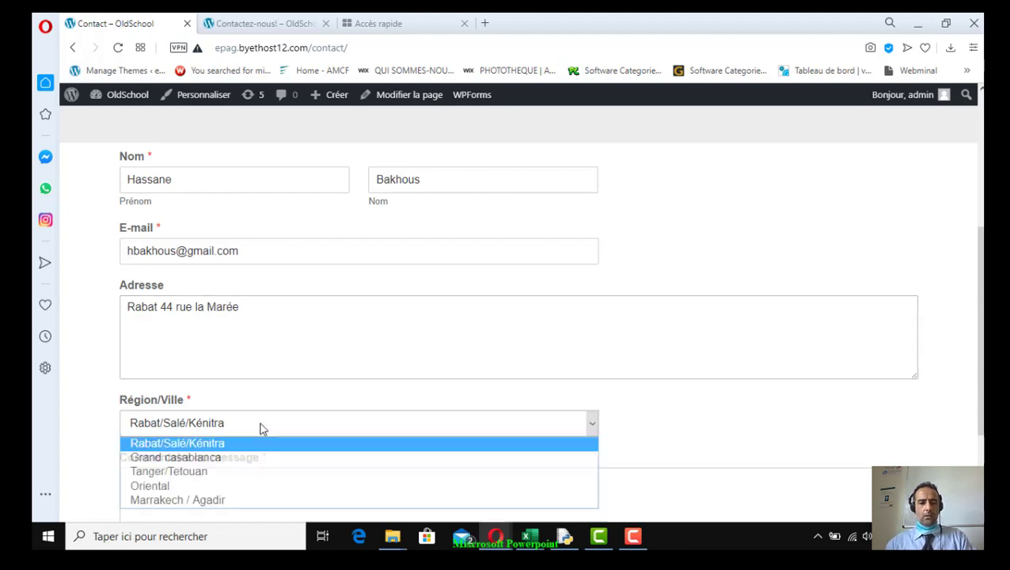
pyautogui.scroll(-2, 306, 462)
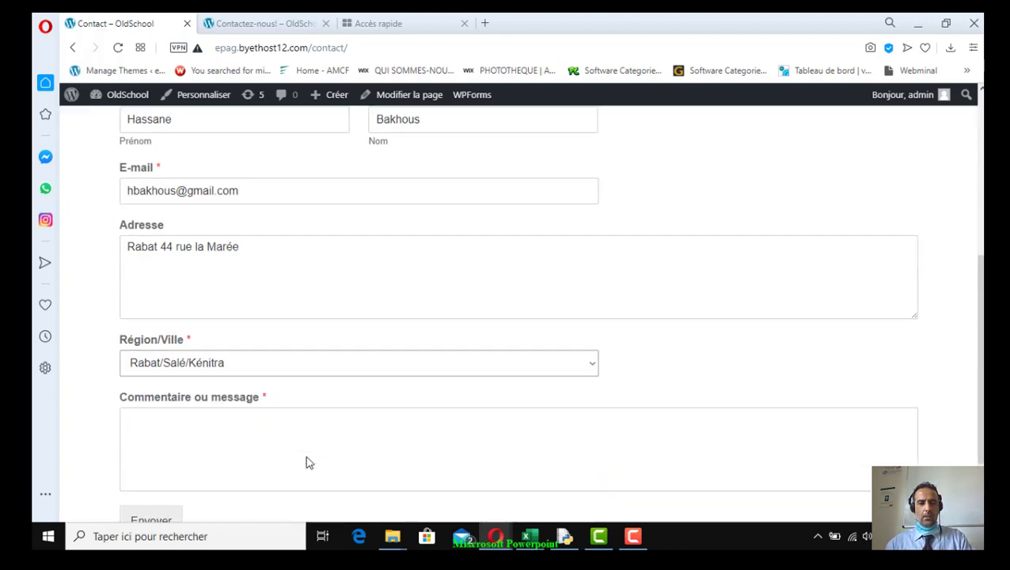
pyautogui.click(236, 358)
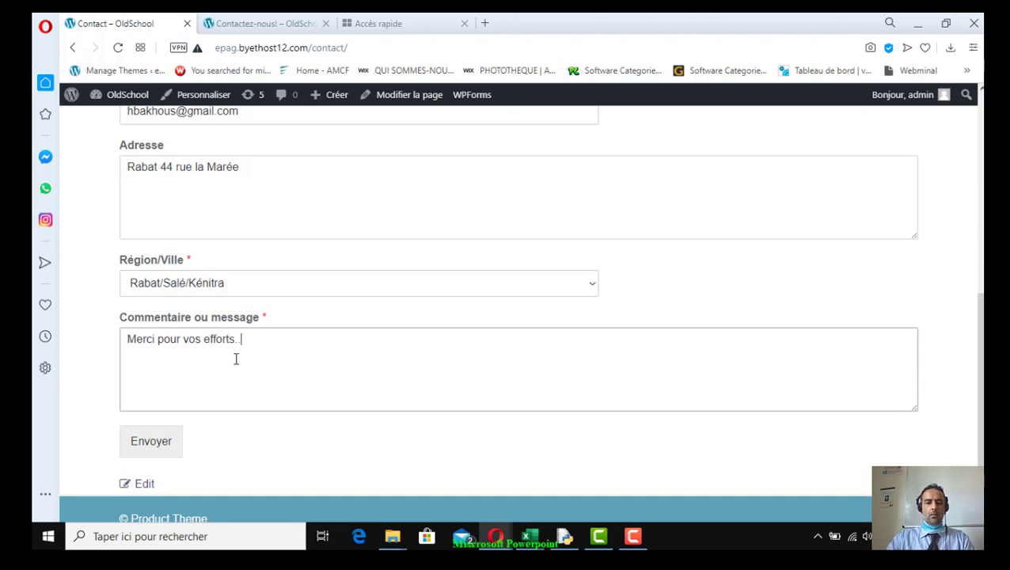
# Submit the form and confirm the 'Merci de nous avoir contacté !' message appears
pyautogui.click(154, 452)
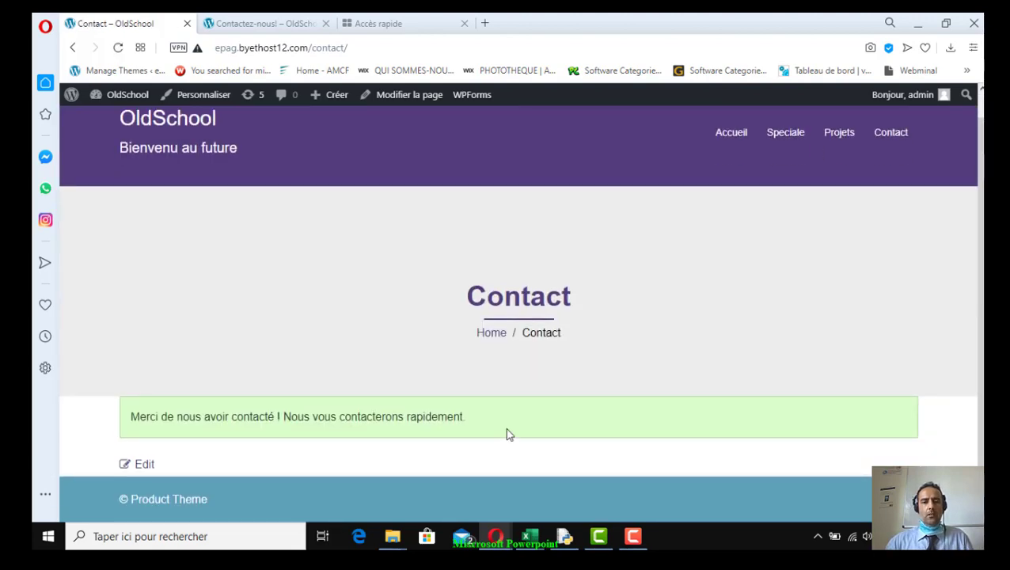
pyautogui.moveTo(146, 417); pyautogui.dragTo(516, 428)
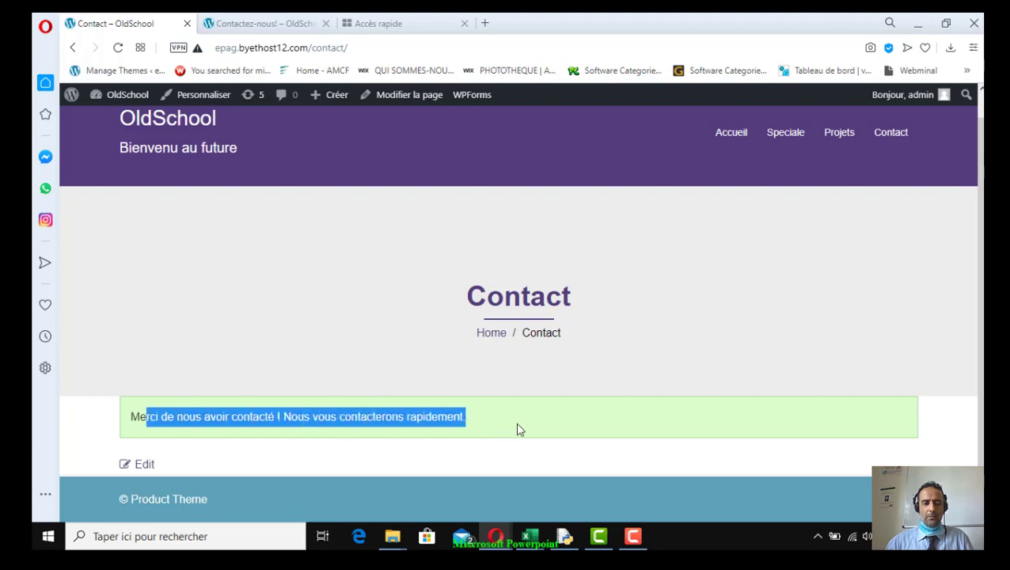
pyautogui.click(324, 295)
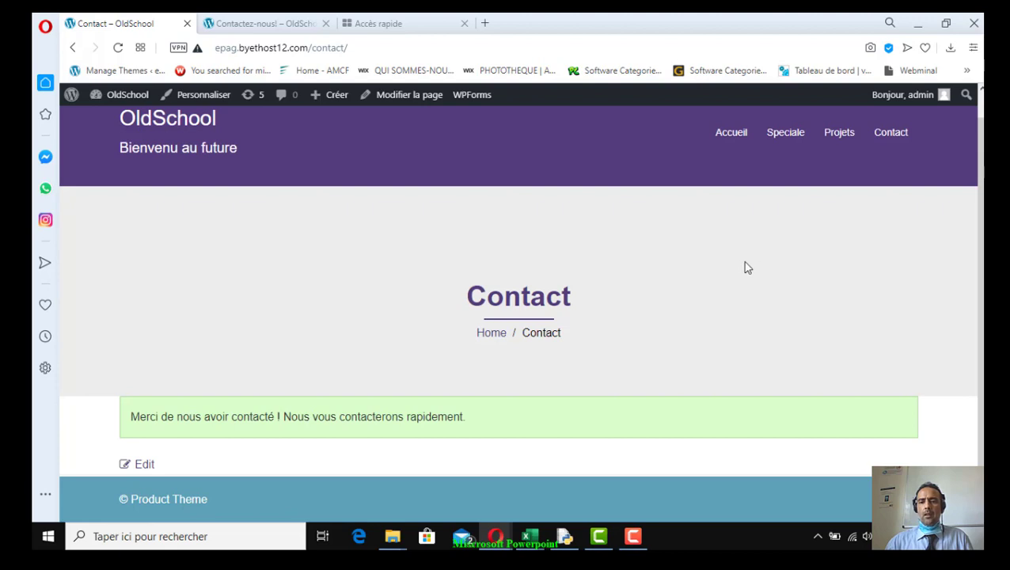
# Reload the Contact page, then go to the dashboard and Apparence > Menus
pyautogui.click(843, 142)
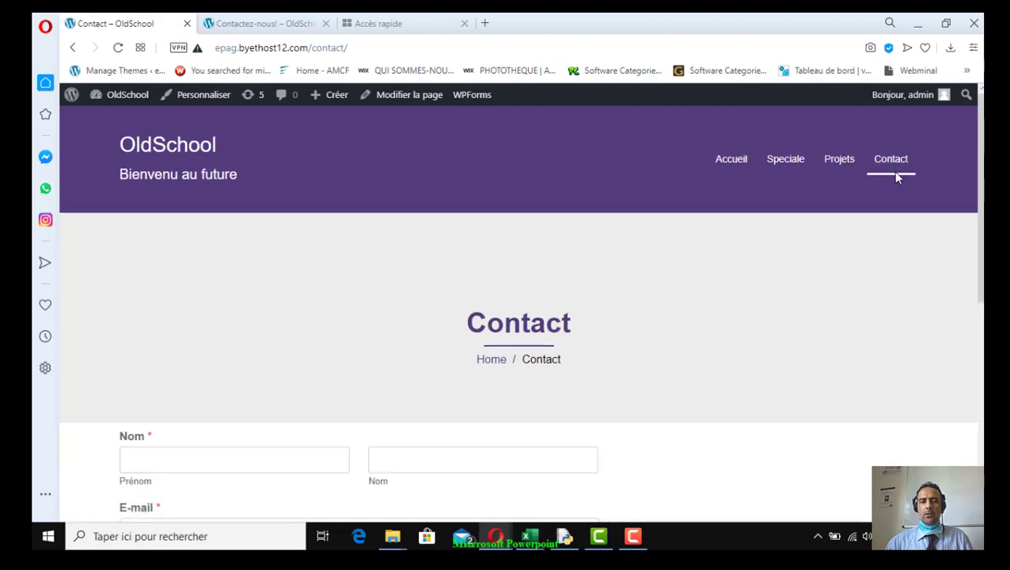
pyautogui.moveTo(125, 98)
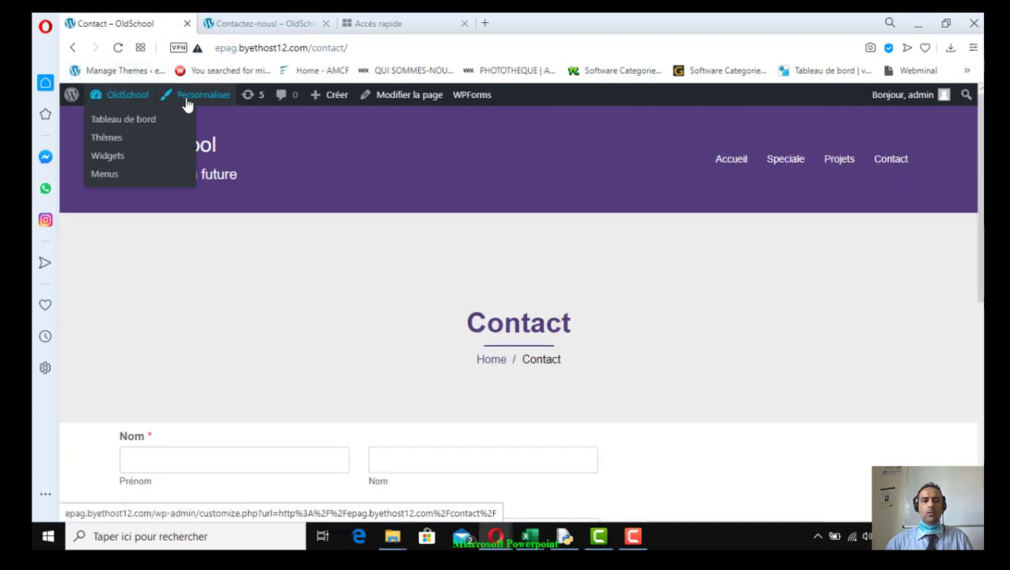
pyautogui.click(129, 125)
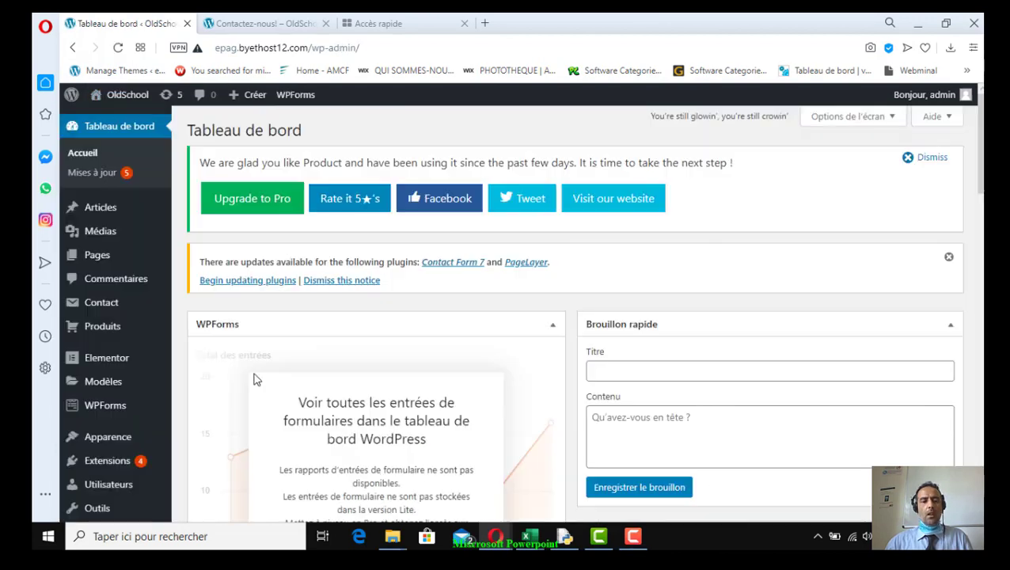
pyautogui.scroll(-1, 133, 419)
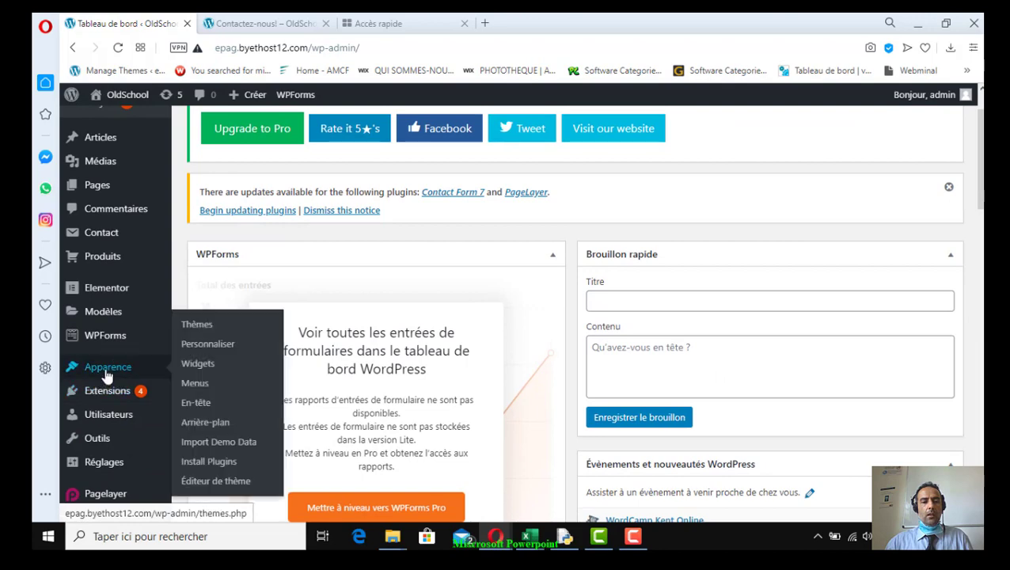
pyautogui.click(142, 375)
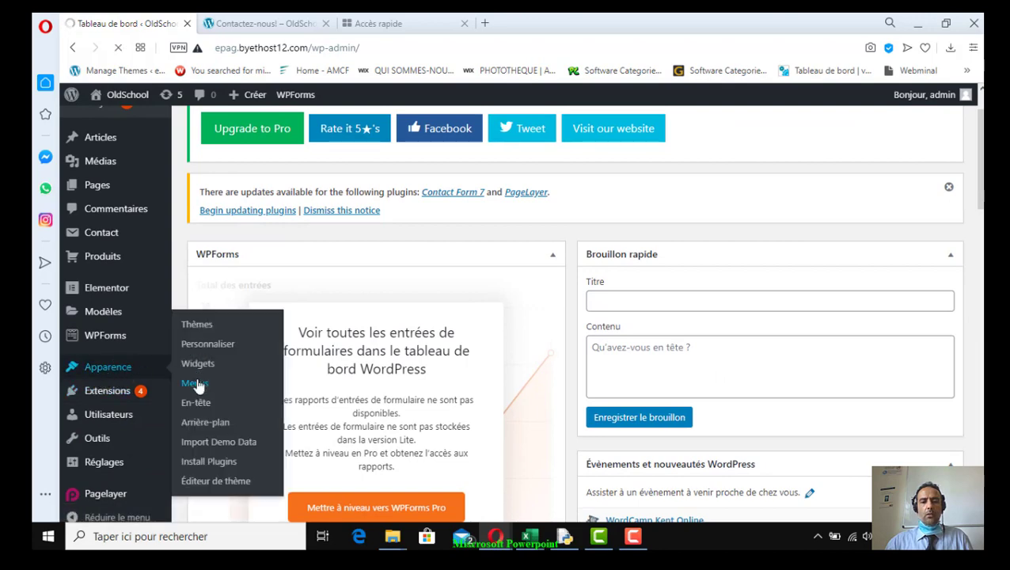
pyautogui.click(195, 384)
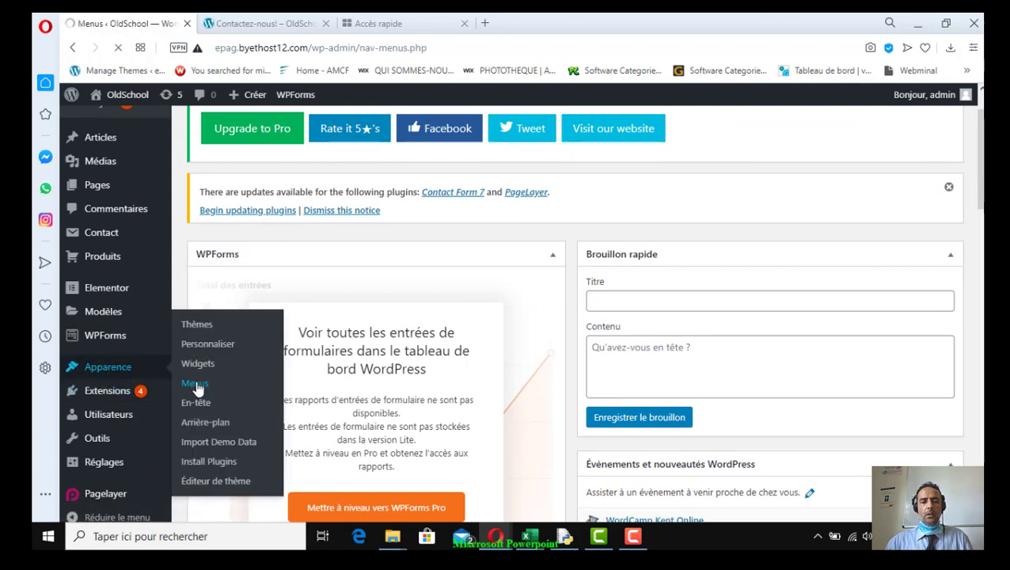
# Remove the invalid 'Contactez-nous!' item, leaving Accueil, Speciale, Projets and Contact in the menu
pyautogui.scroll(-5, 340, 473)
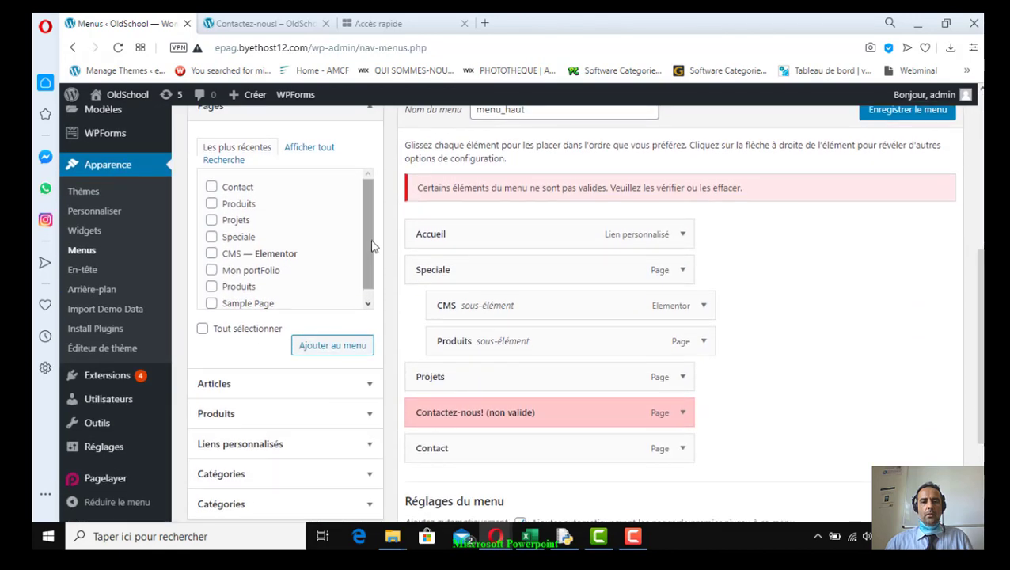
pyautogui.moveTo(372, 247); pyautogui.dragTo(372, 269)
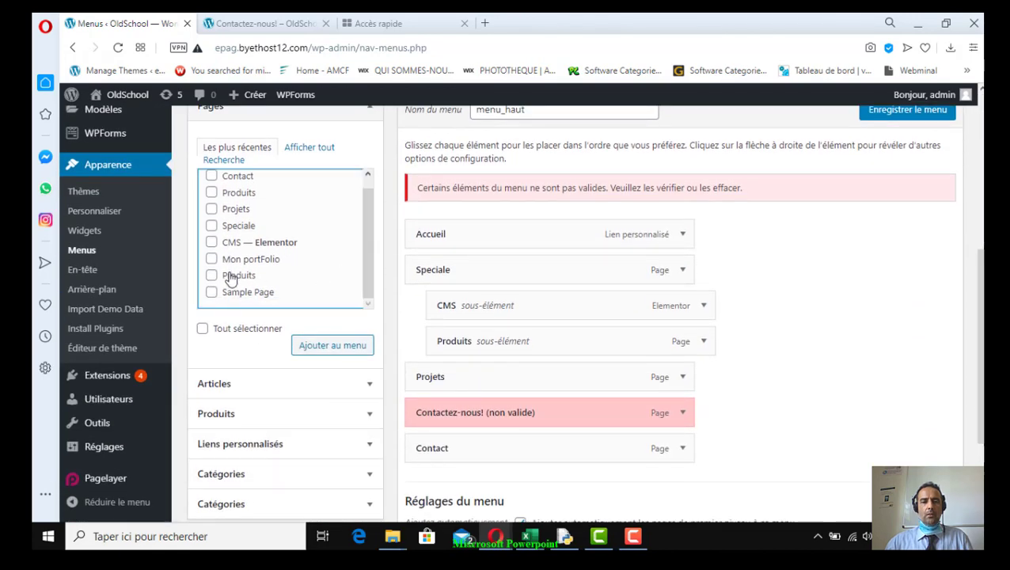
pyautogui.scroll(1, 227, 261)
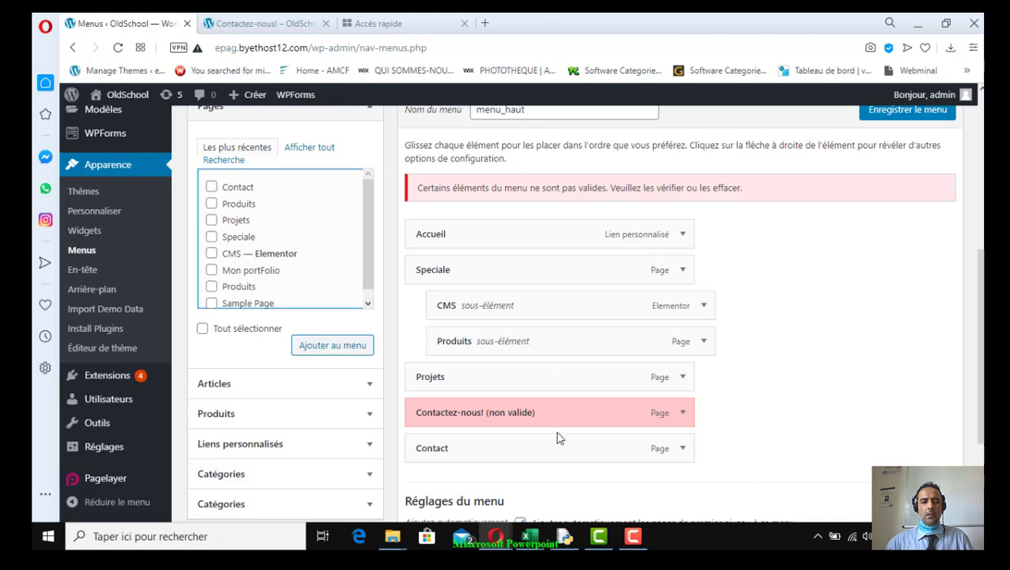
pyautogui.scroll(-2, 556, 430)
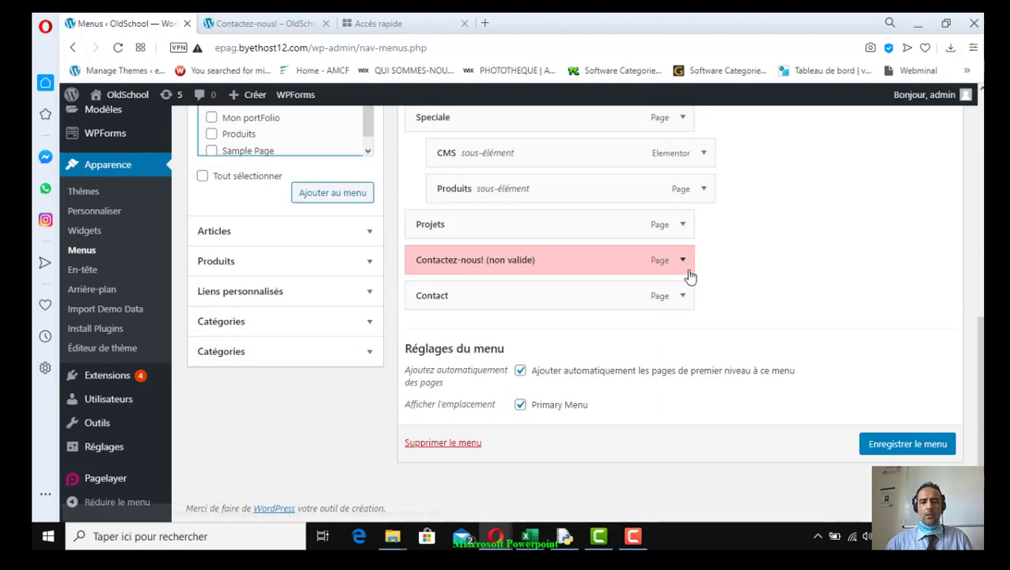
pyautogui.click(682, 262)
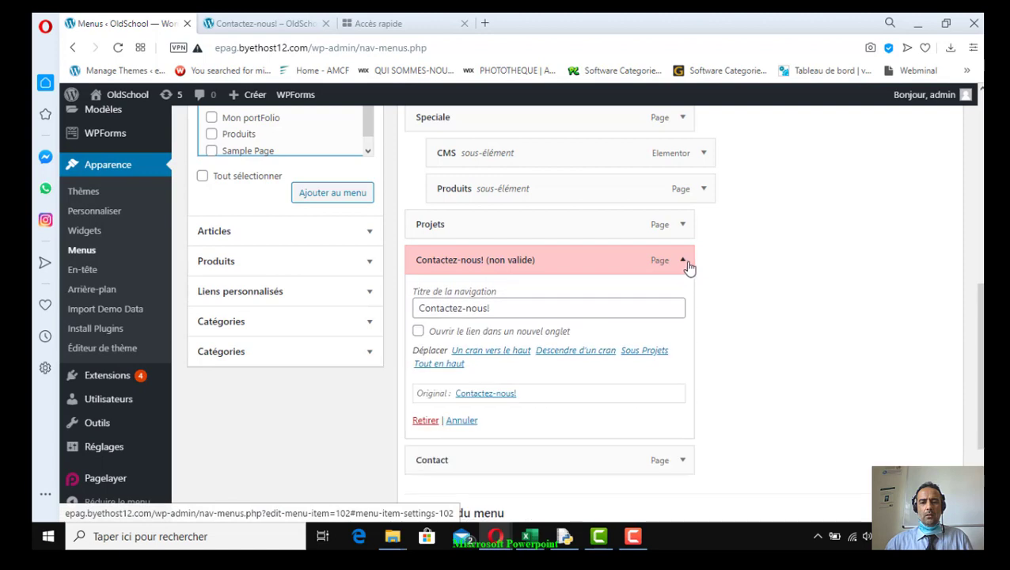
pyautogui.click(428, 421)
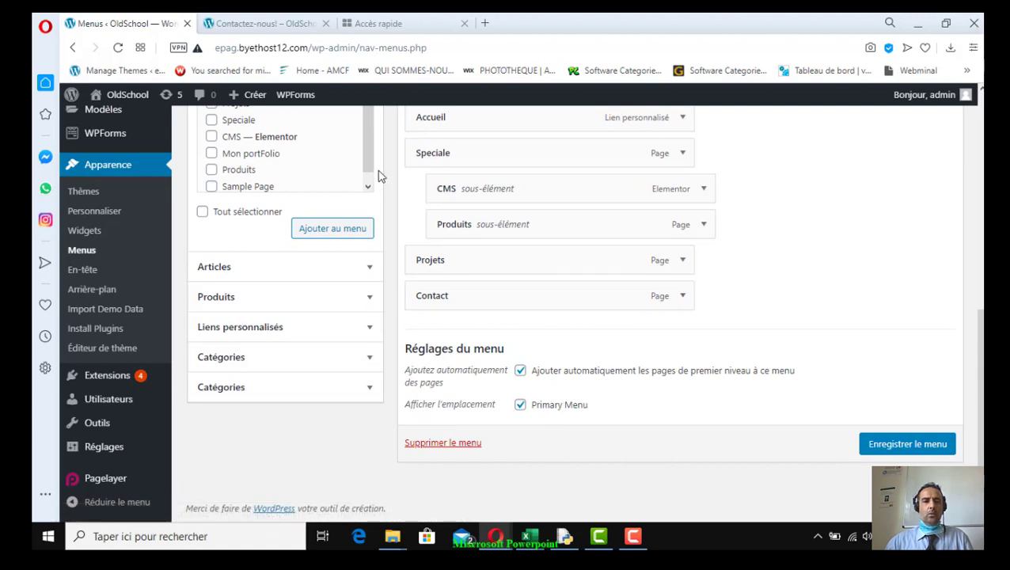
pyautogui.moveTo(368, 151)
pyautogui.mouseDown()
pyautogui.moveTo(368, 178)
pyautogui.moveTo(367, 149)
pyautogui.mouseUp()
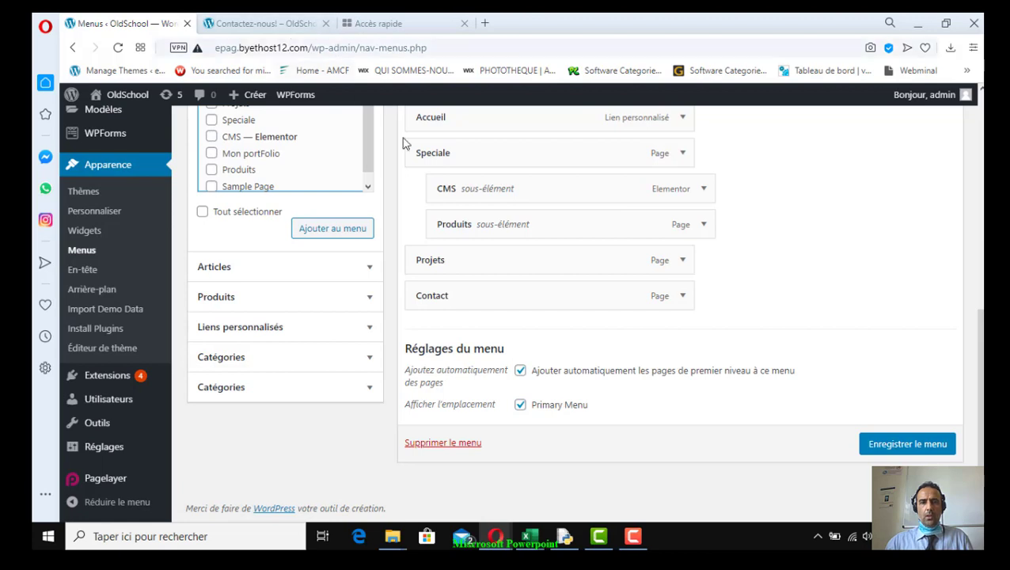
# Open the public OldSchool site in a new tab, keeping the Menus page open
pyautogui.moveTo(128, 99)
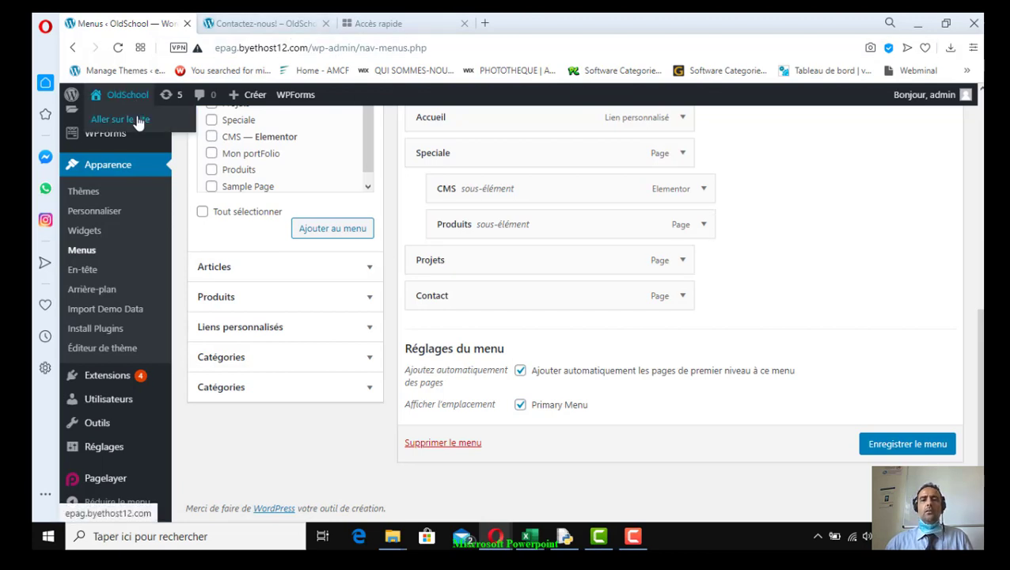
pyautogui.click(139, 121)
pyautogui.click(657, 302)
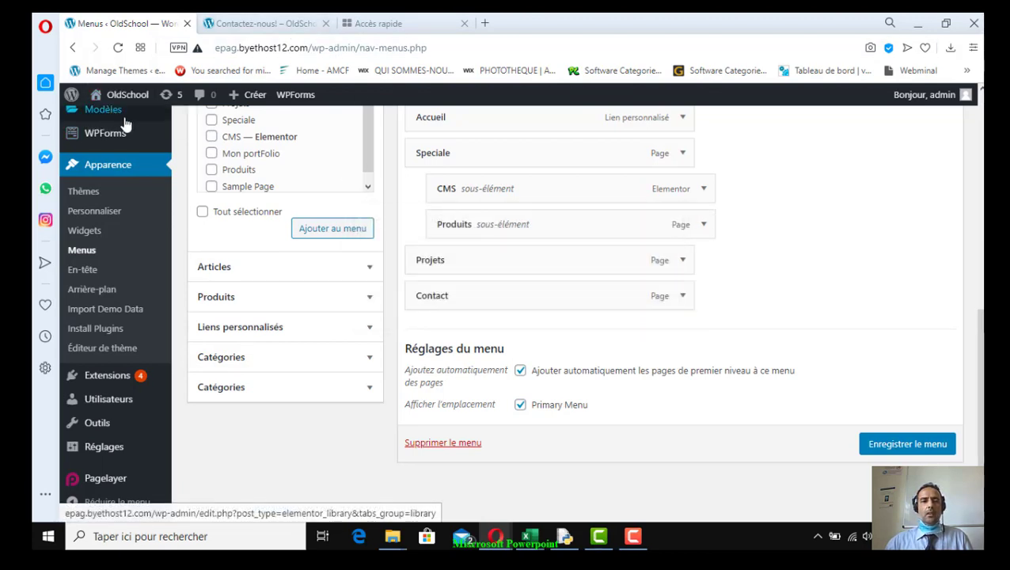
pyautogui.rightClick(131, 117)
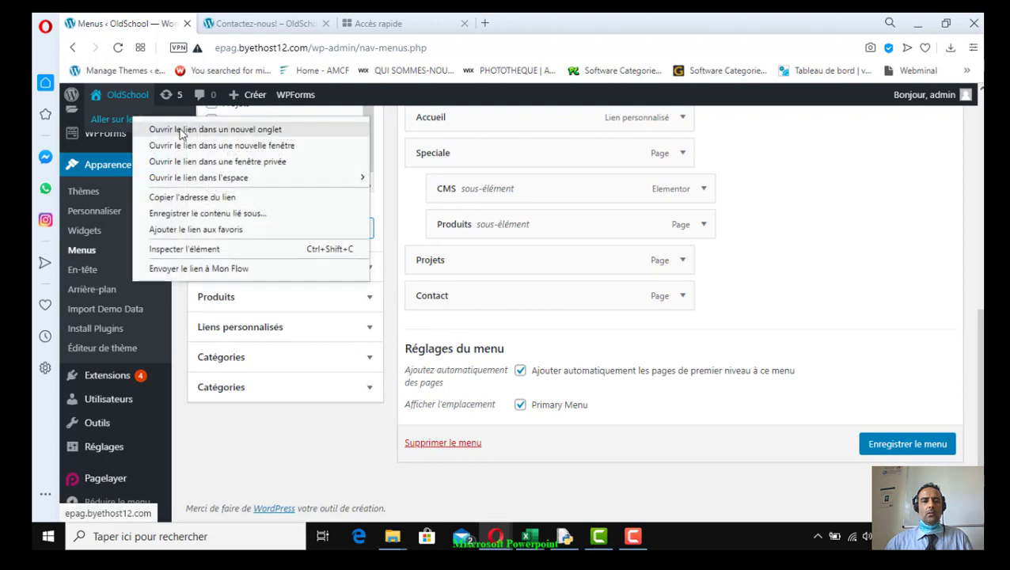
pyautogui.click(180, 129)
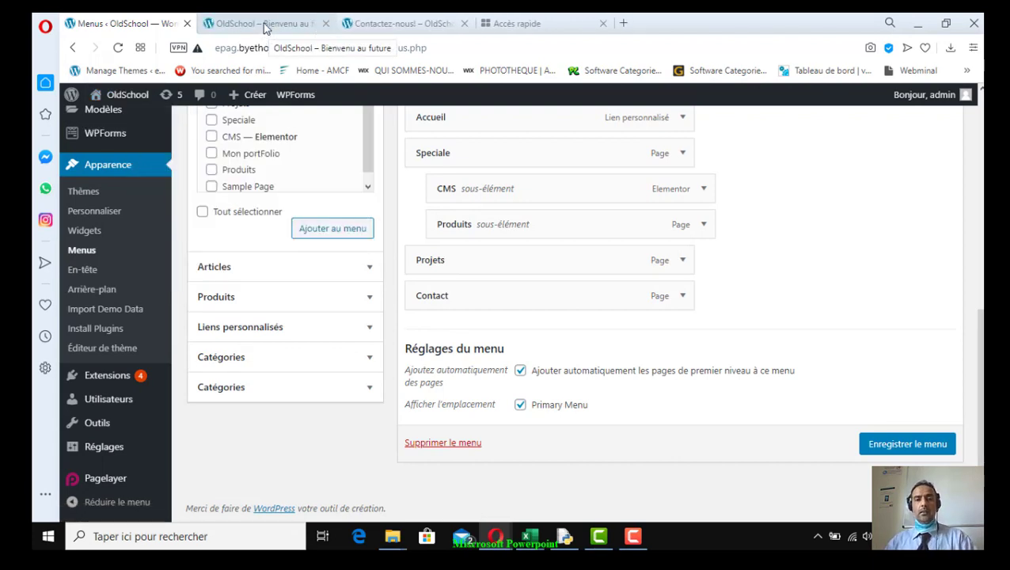
# Go to the Contact page on the live site and review its empty form
pyautogui.click(265, 25)
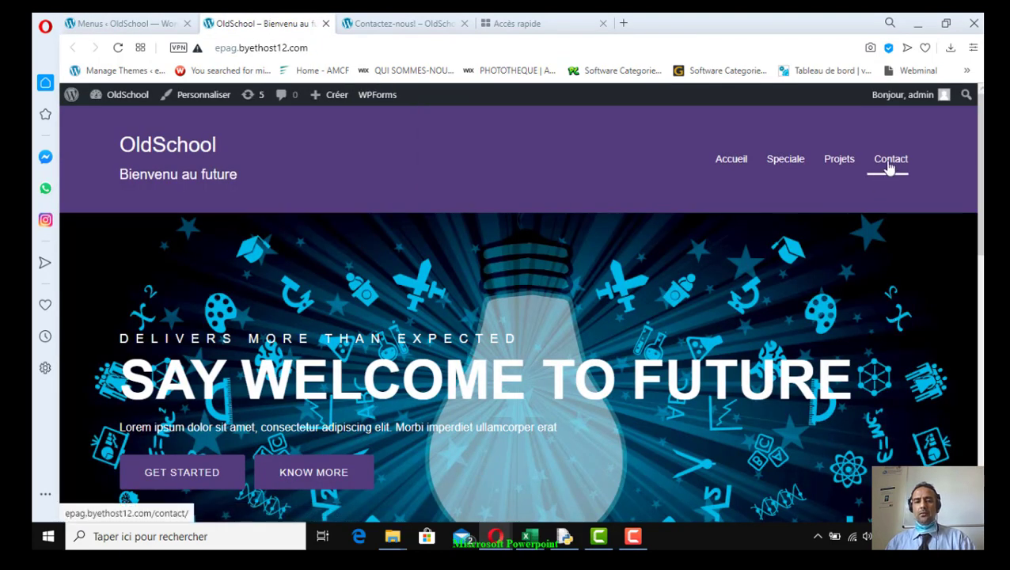
pyautogui.click(888, 163)
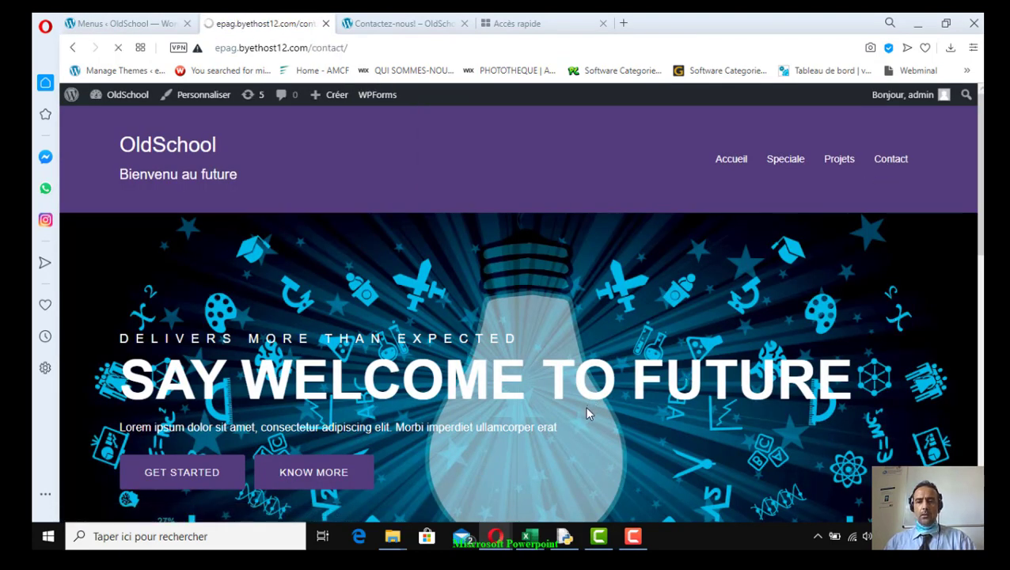
pyautogui.scroll(-3, 588, 414)
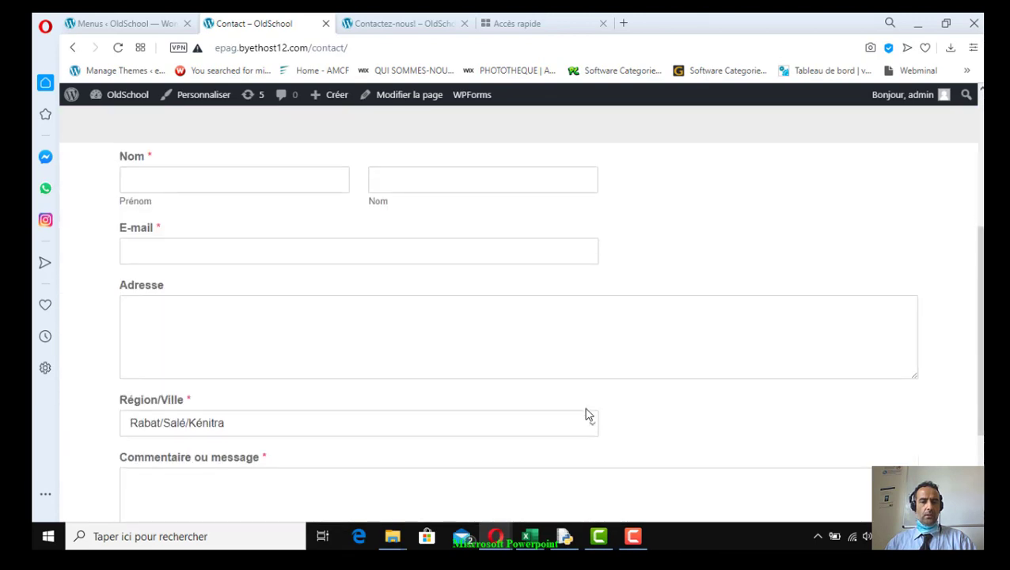
pyautogui.scroll(2, 588, 413)
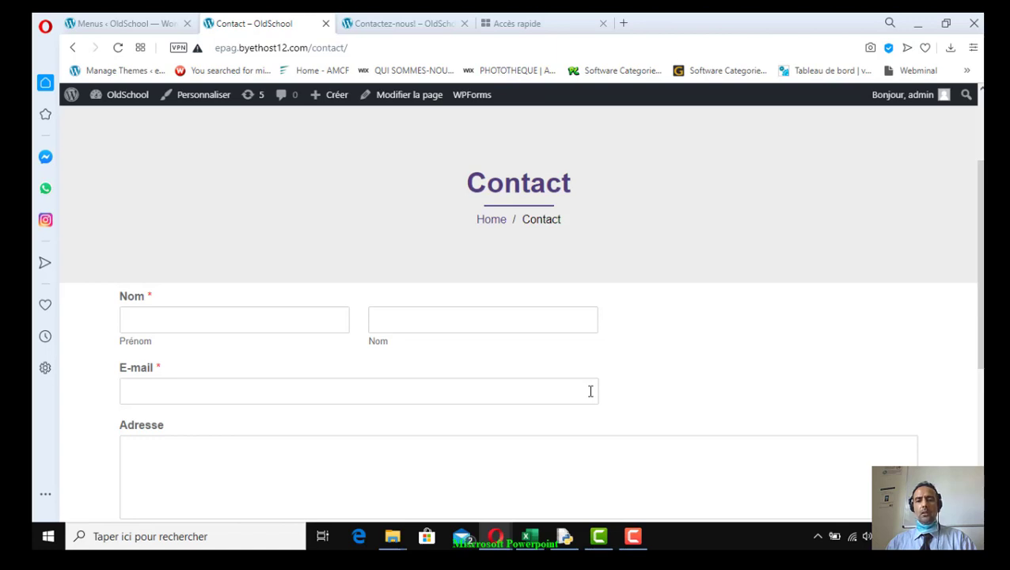
pyautogui.scroll(-3, 591, 390)
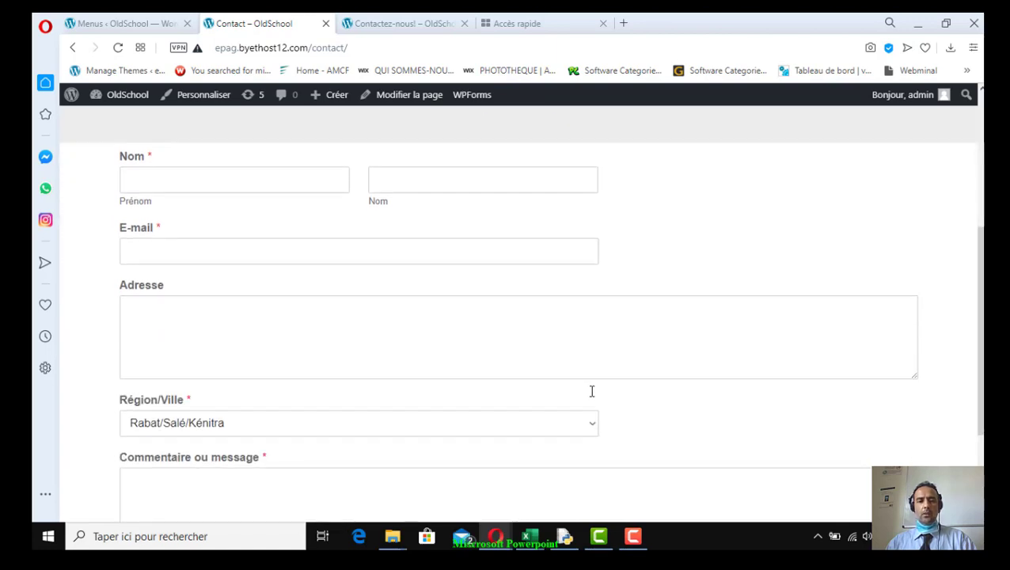
pyautogui.scroll(-2, 604, 394)
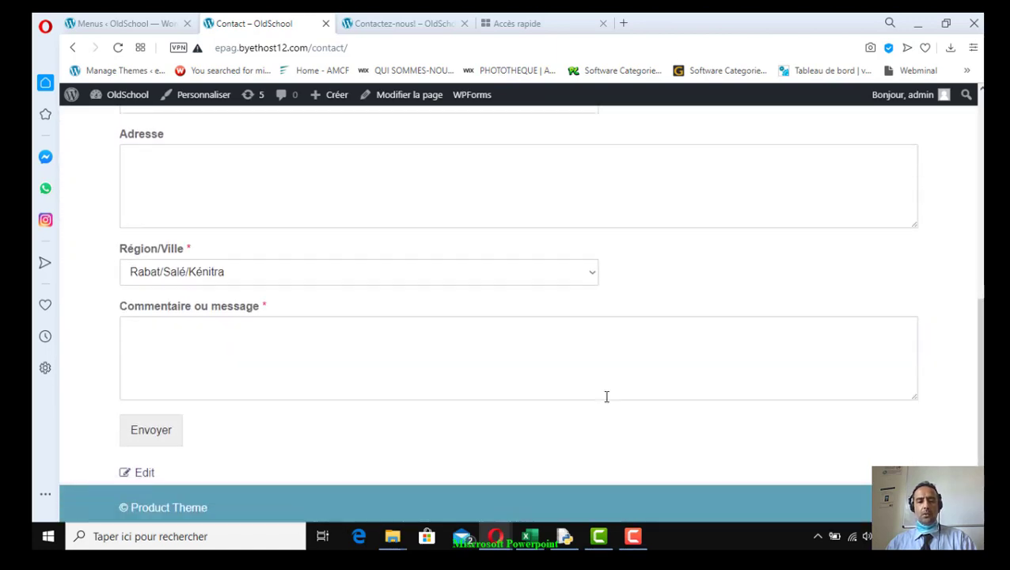
pyautogui.scroll(2, 604, 397)
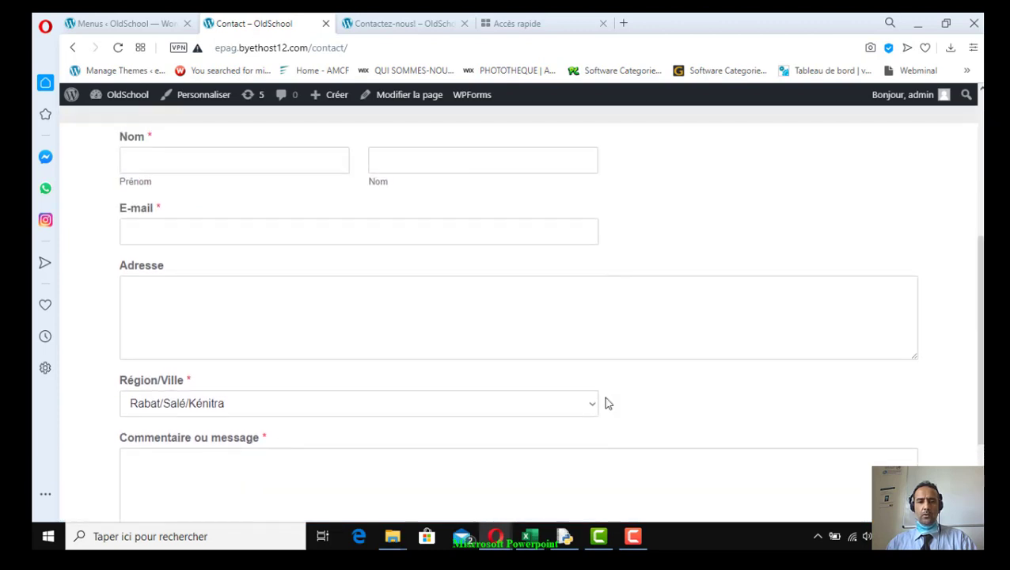